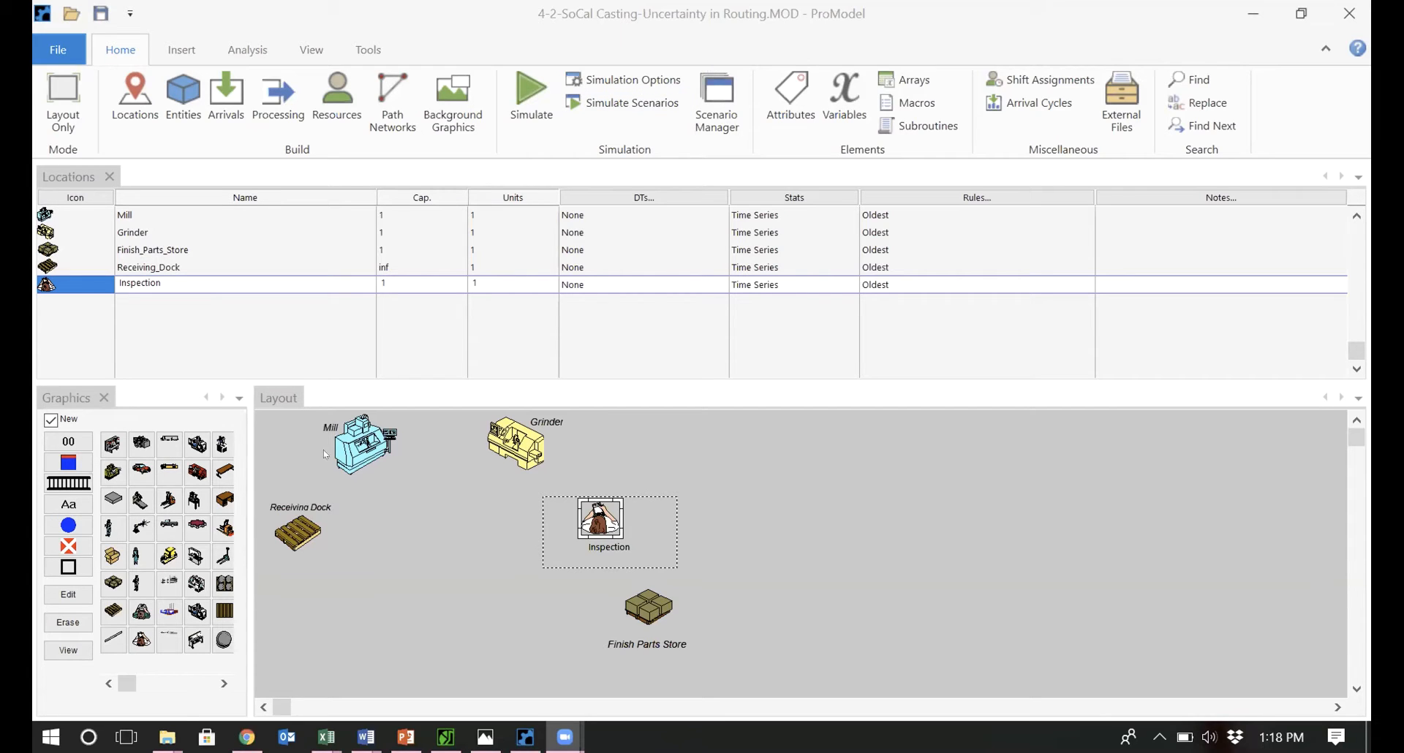
# Read the casting flow, batch arrivals and post-inspection rework and scrap percentages in Word's Document1, and return to the ProModel layout.
pyautogui.moveTo(366, 736)
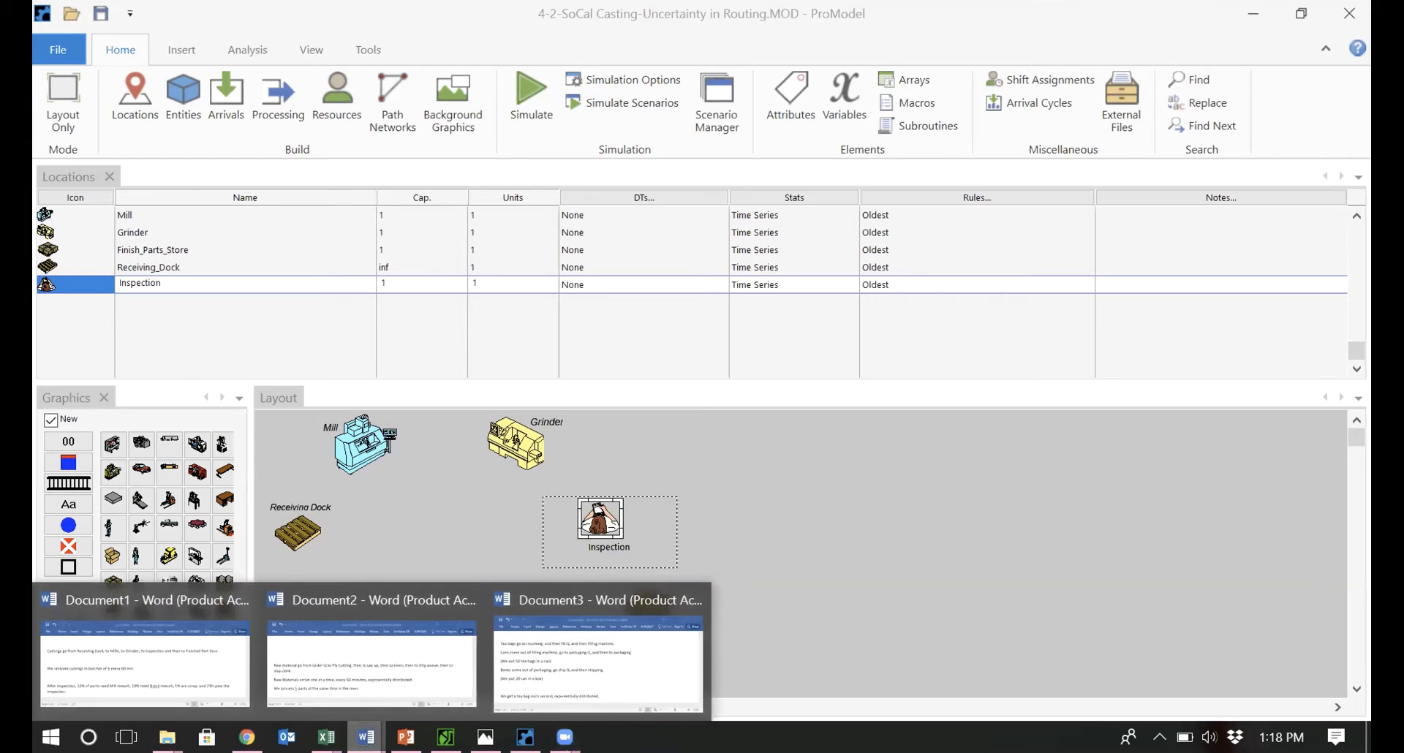
pyautogui.click(217, 666)
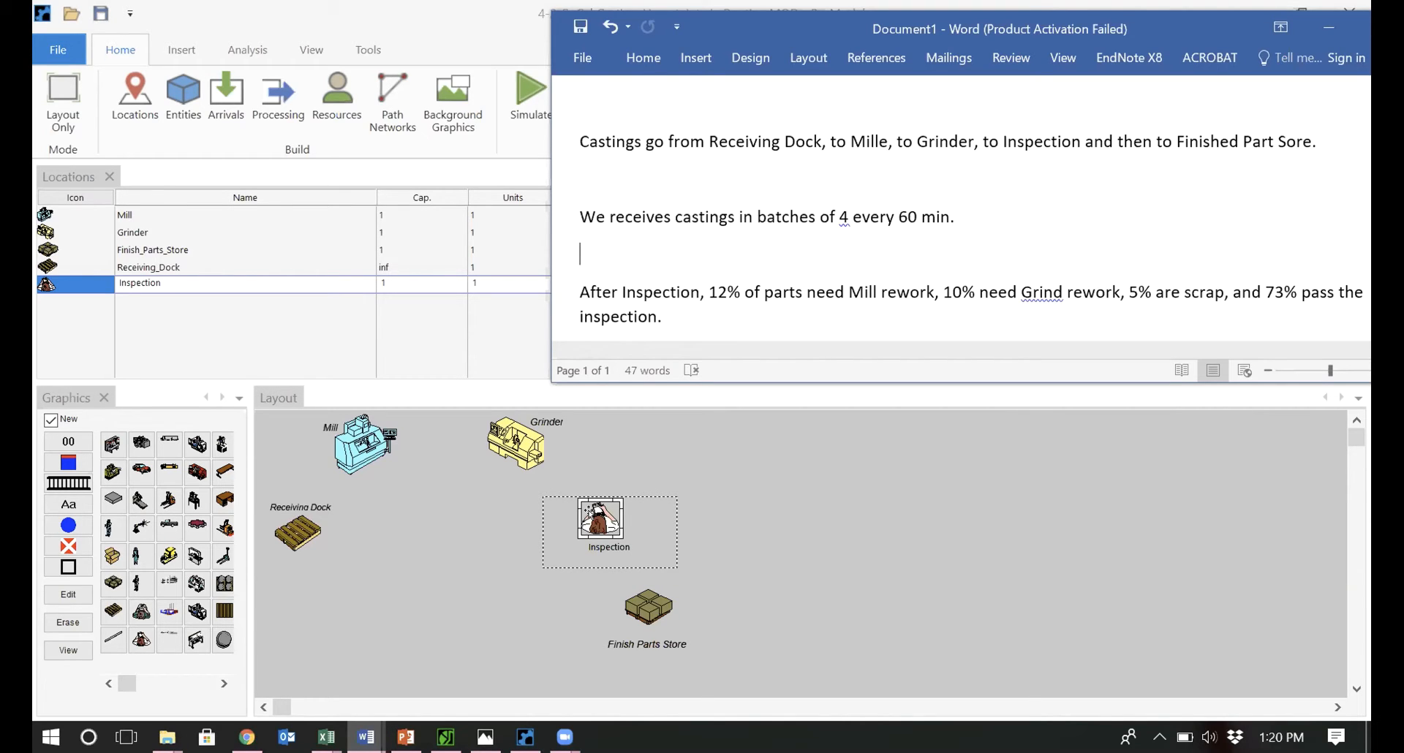
pyautogui.click(708, 219)
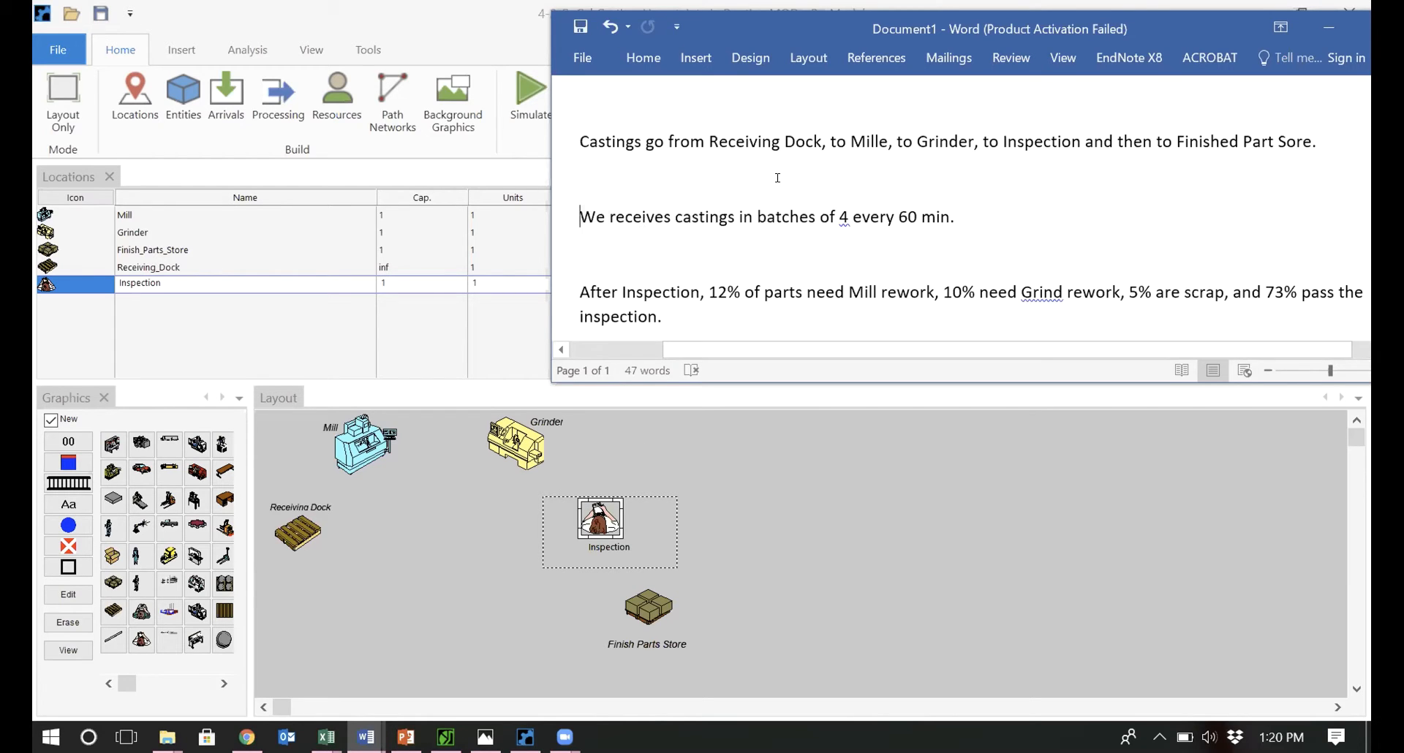
pyautogui.moveTo(568, 214); pyautogui.dragTo(962, 218)
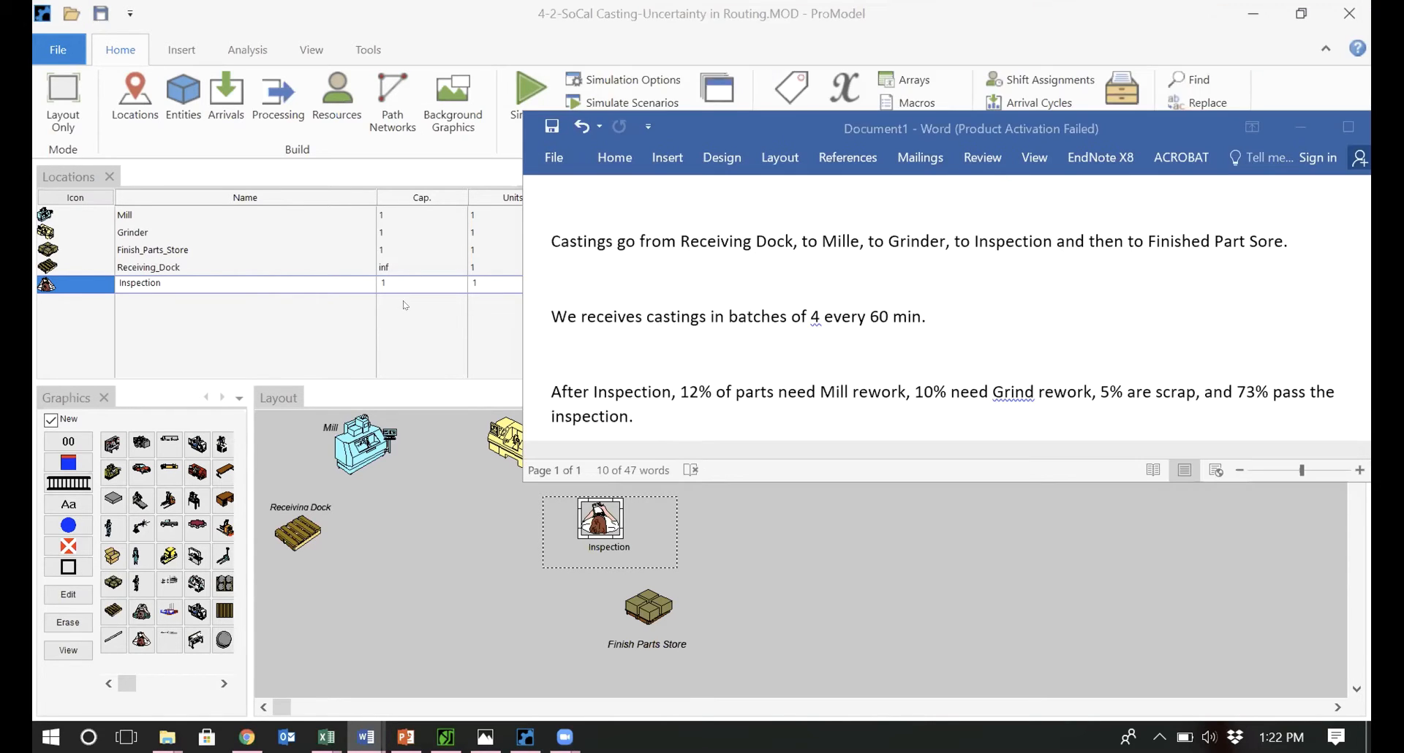
pyautogui.click(405, 310)
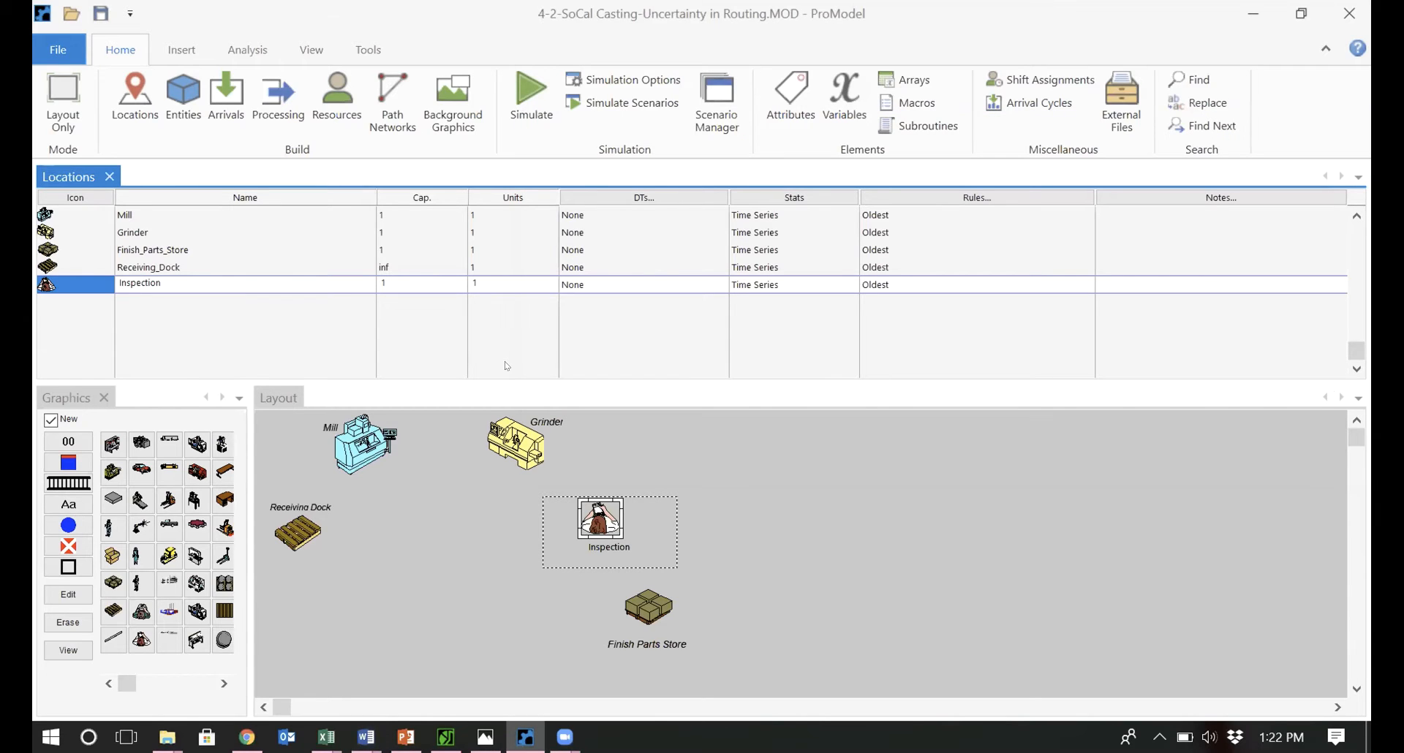
pyautogui.click(574, 558)
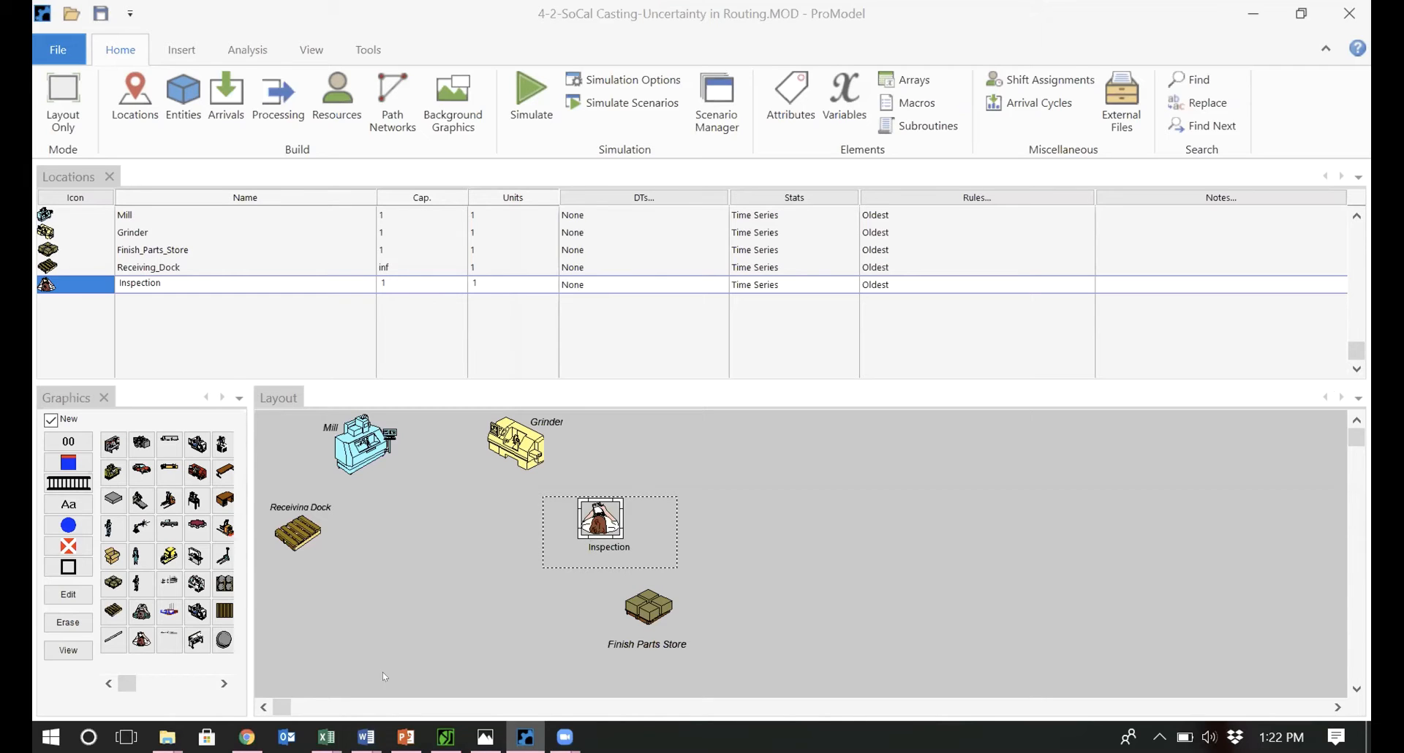
pyautogui.click(682, 498)
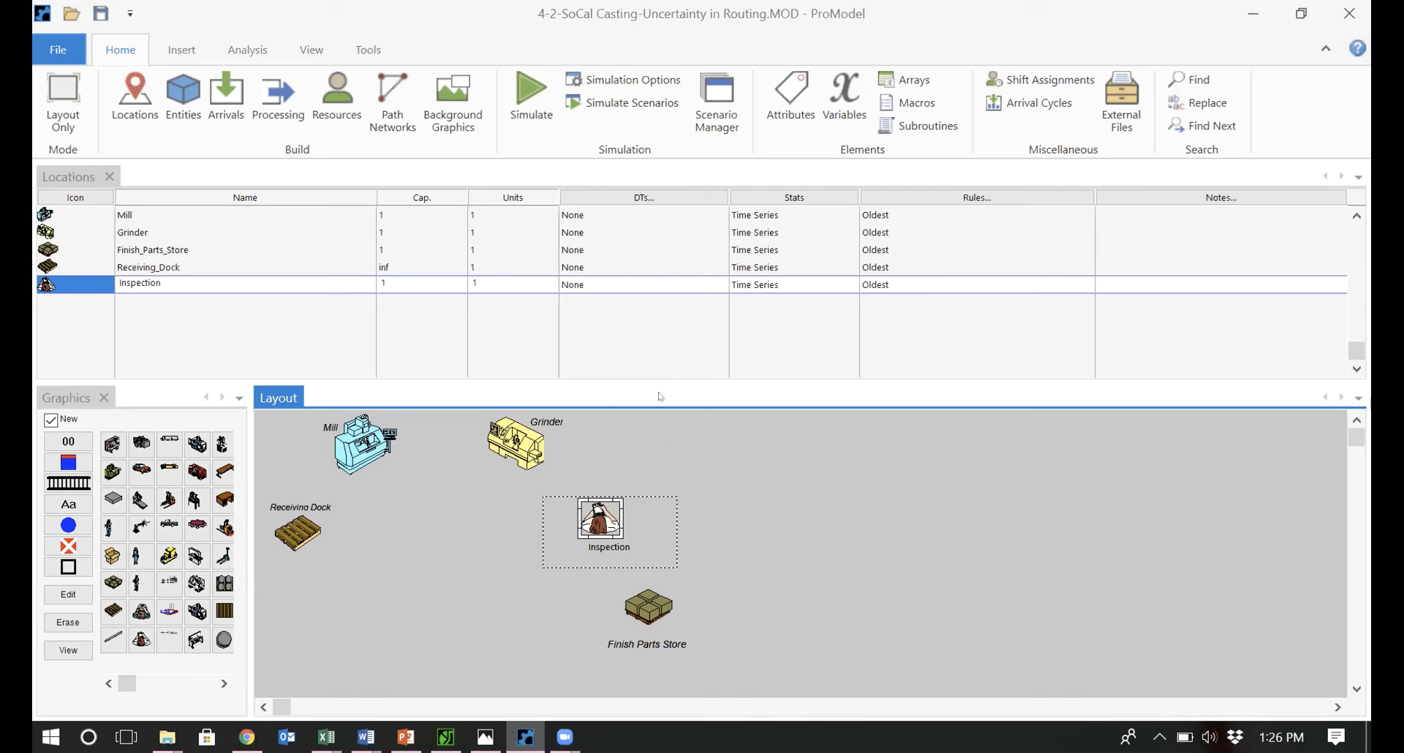
# Enlarge the layout area and add a square region location below the Receiving Dock, named Mill_Rework.
pyautogui.moveTo(667, 380); pyautogui.dragTo(663, 326)
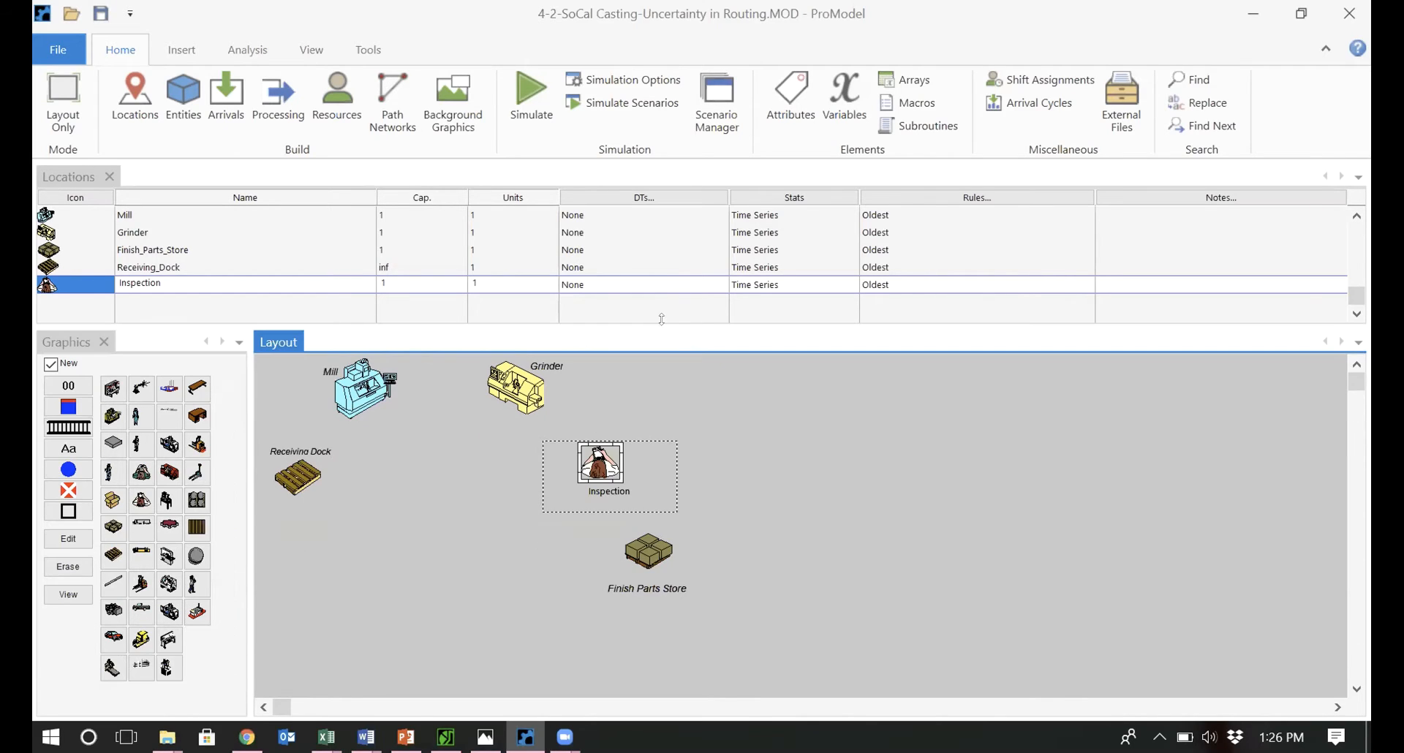
pyautogui.click(61, 510)
pyautogui.click(324, 568)
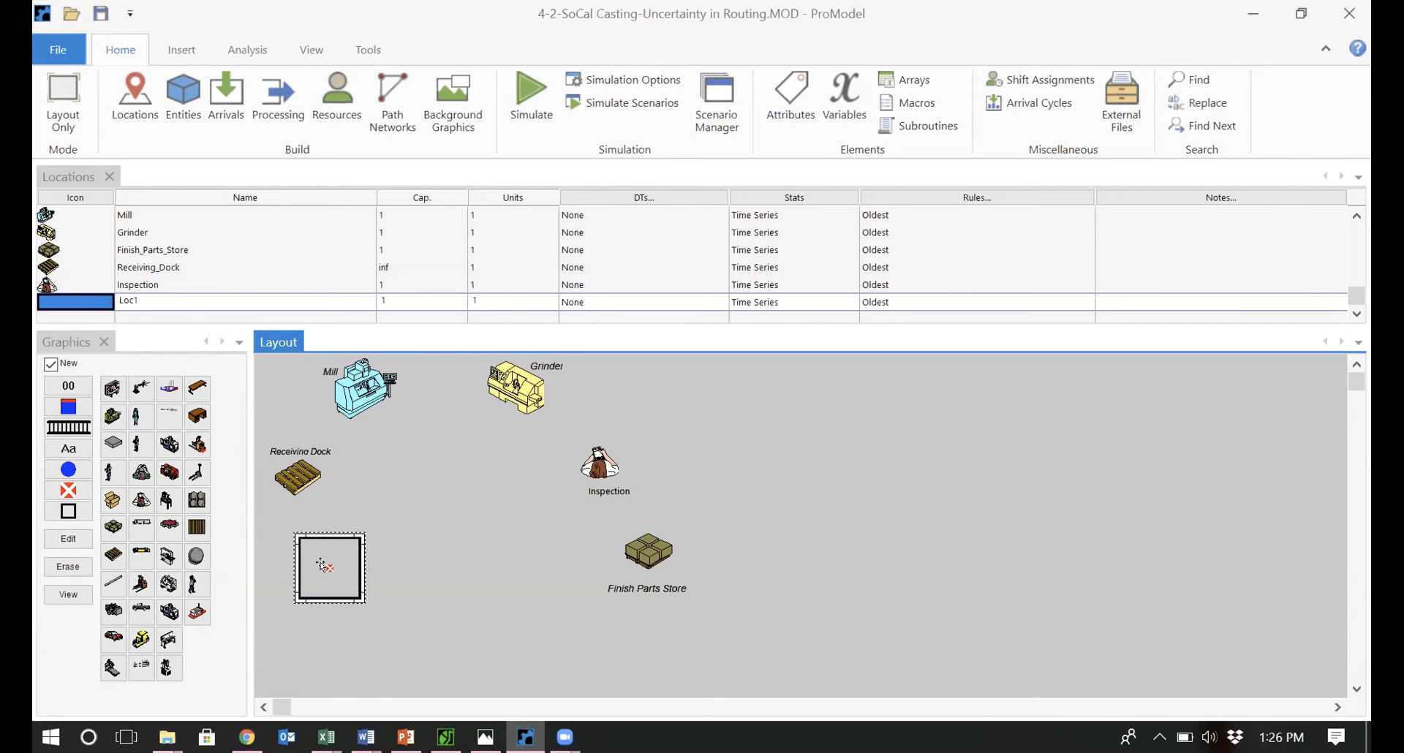
pyautogui.click(155, 297)
pyautogui.write('Mill_')
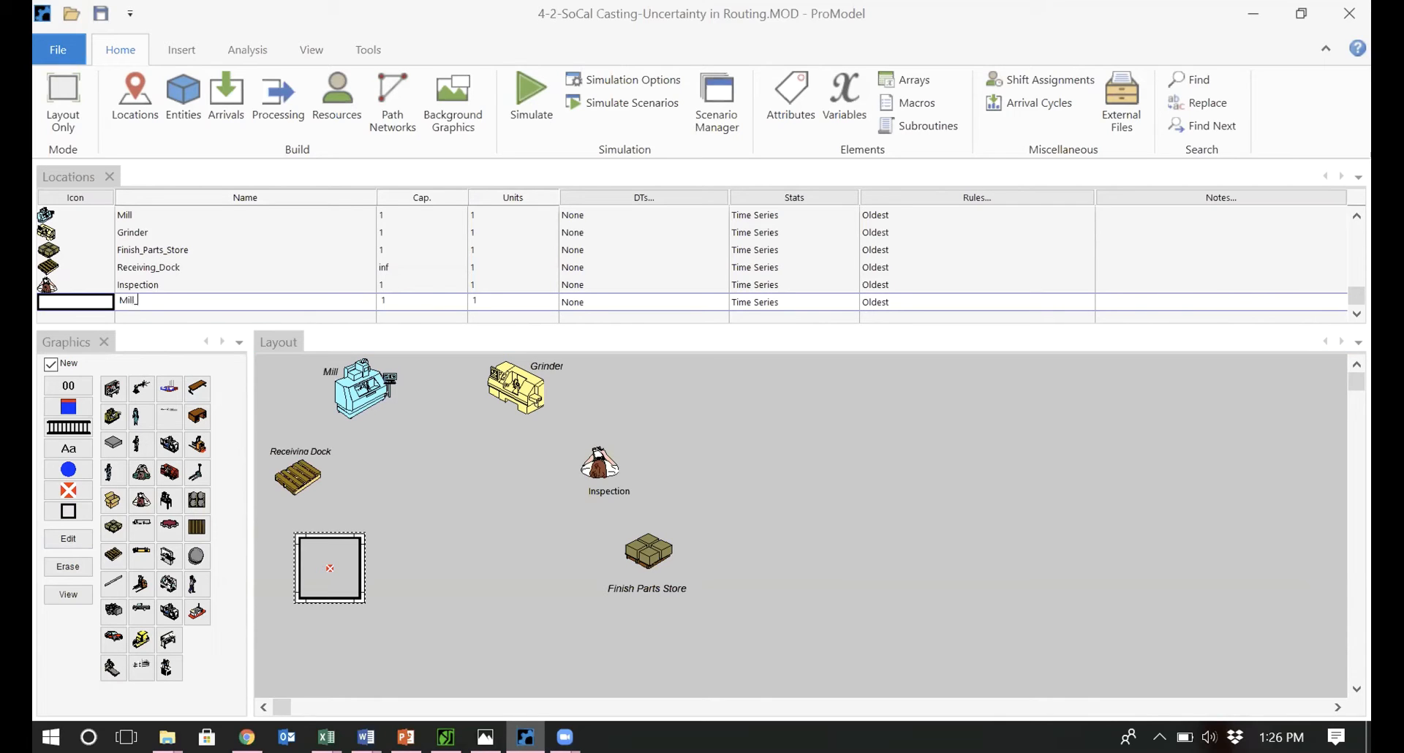
pyautogui.write('Rework')
# Add a second square region location beside the Mill_Rework box and name it Grinder_Rework.
pyautogui.click(62, 511)
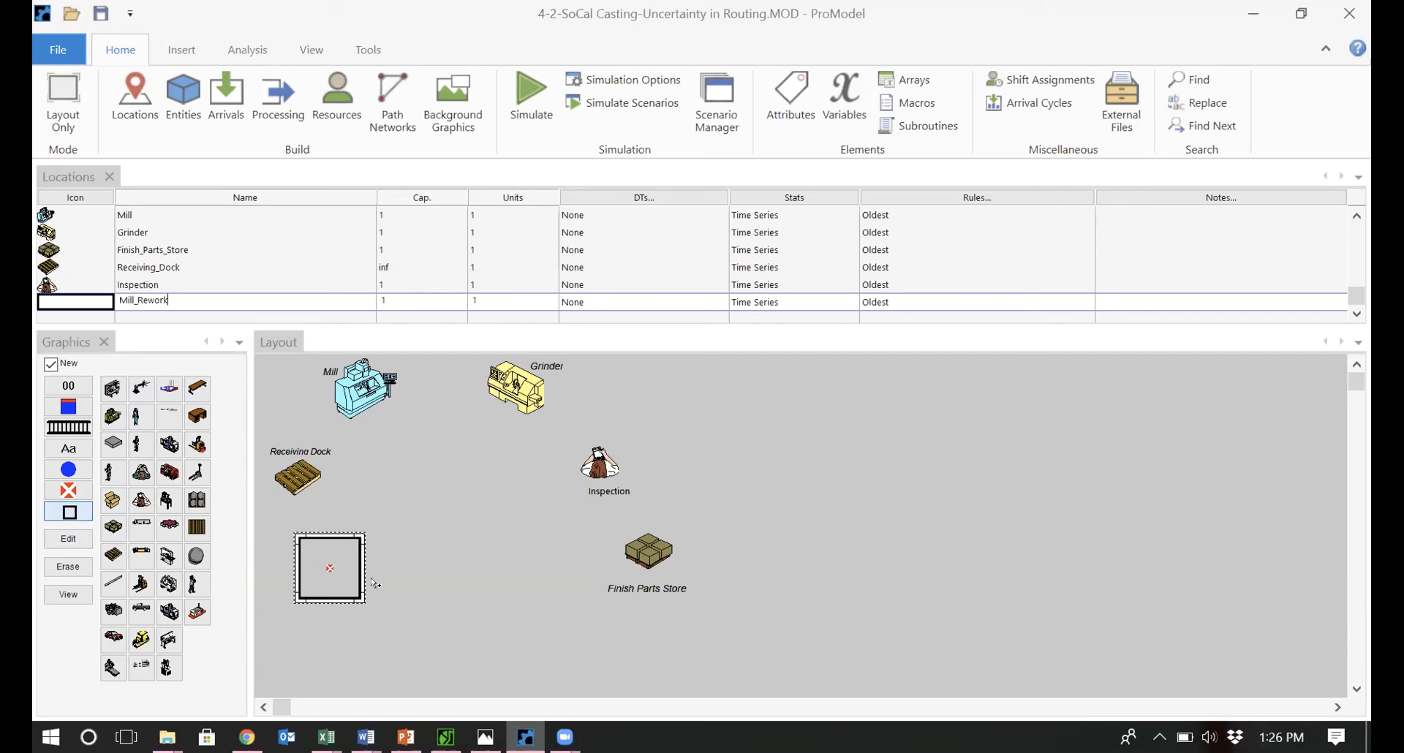
pyautogui.click(419, 561)
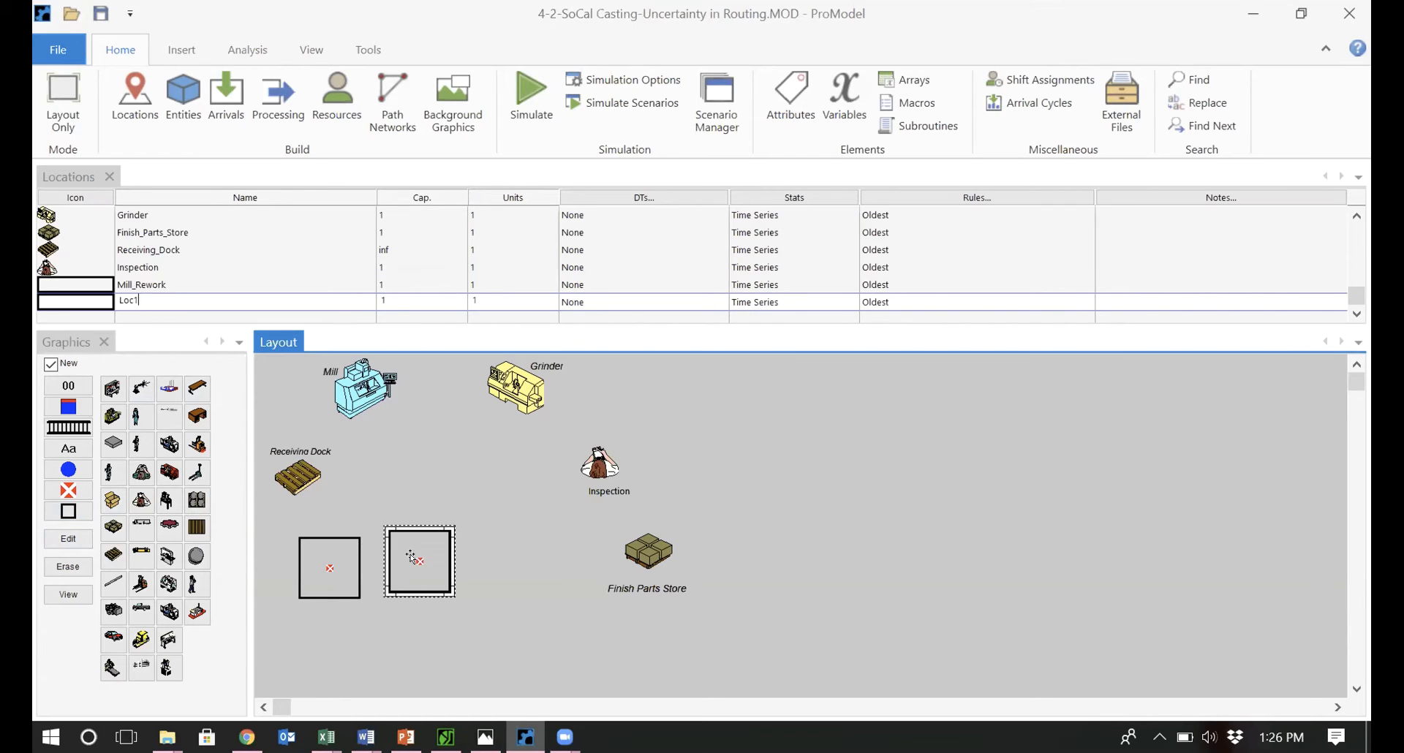
pyautogui.click(166, 301)
pyautogui.write('Gr')
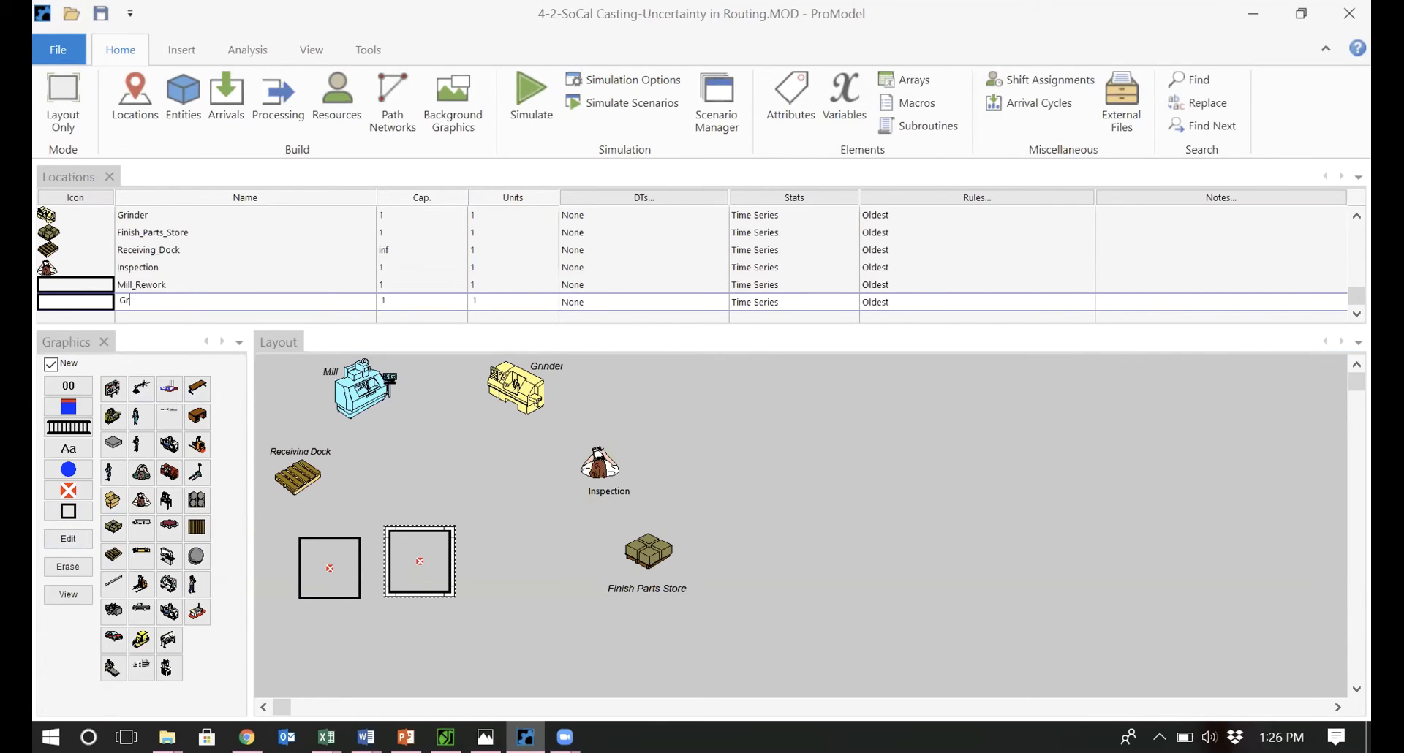
pyautogui.write('inder_Rework')
pyautogui.press('Return')
# Add a third square region location beside the Grinder_Rework box and name it Scrapped_parts.
pyautogui.click(238, 342)
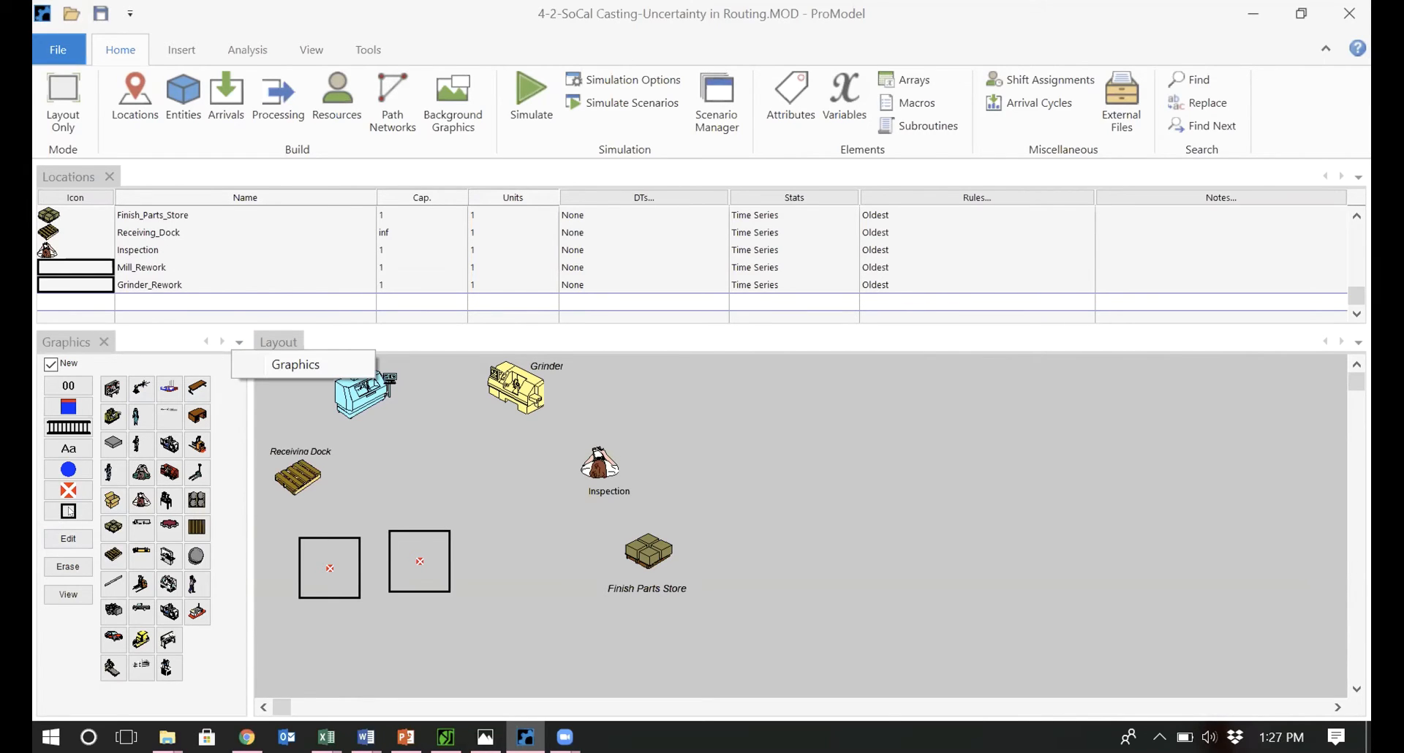
pyautogui.click(60, 513)
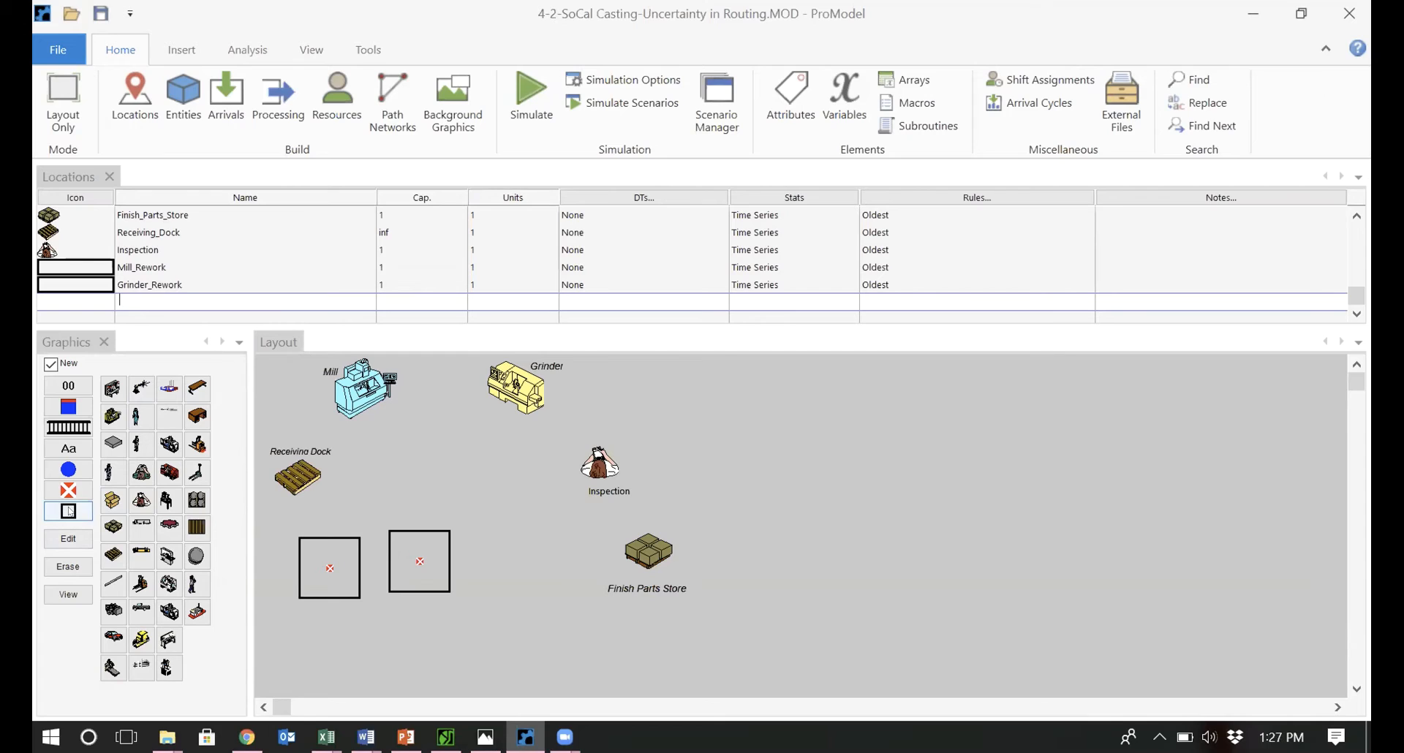
pyautogui.click(496, 556)
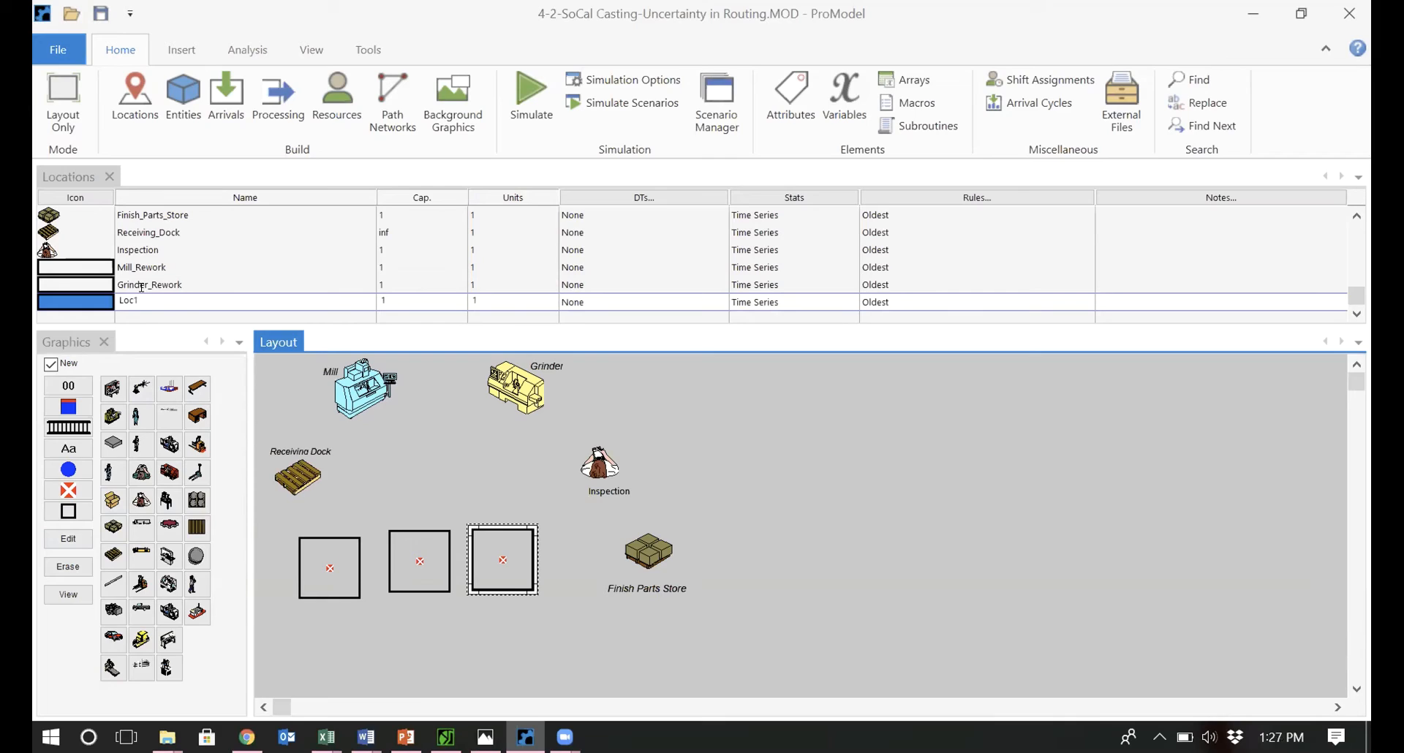
pyautogui.write('Sc')
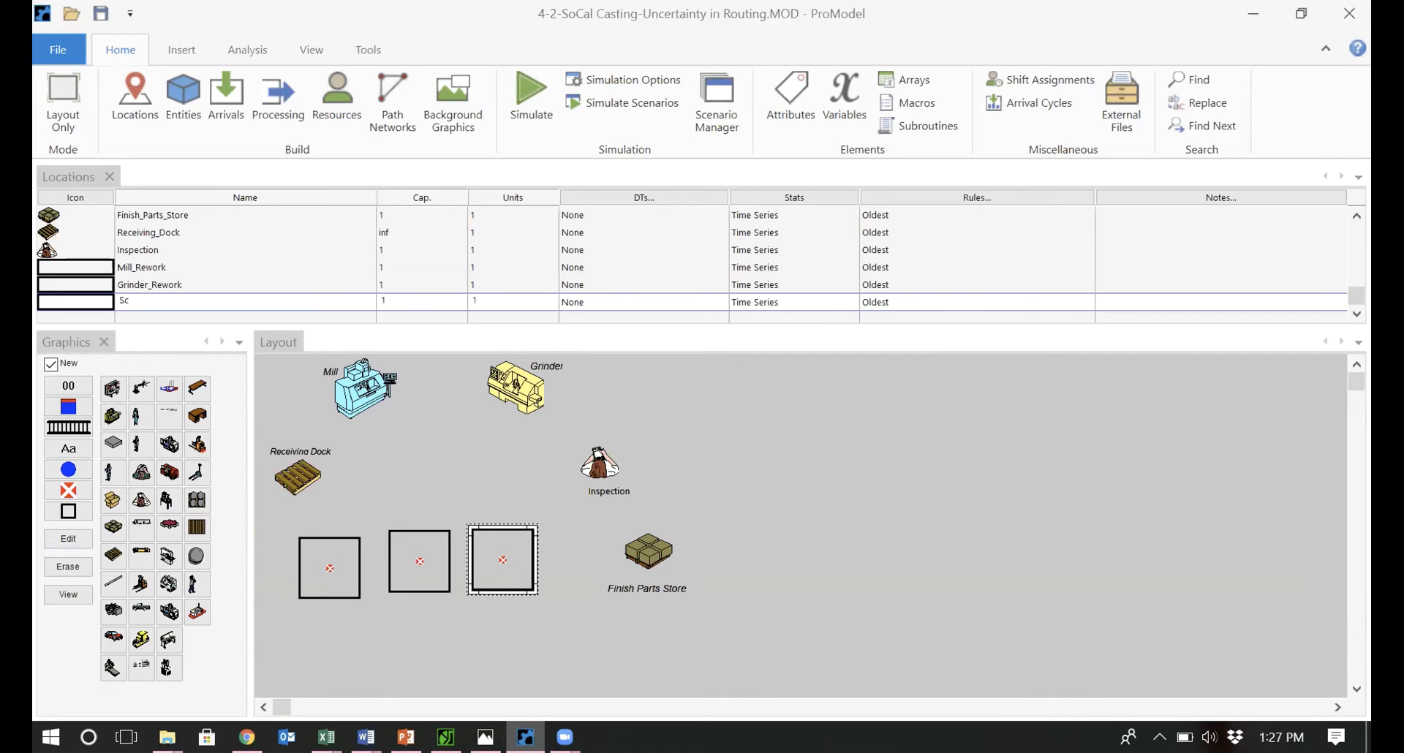
pyautogui.write('rapped_parts')
pyautogui.click(458, 643)
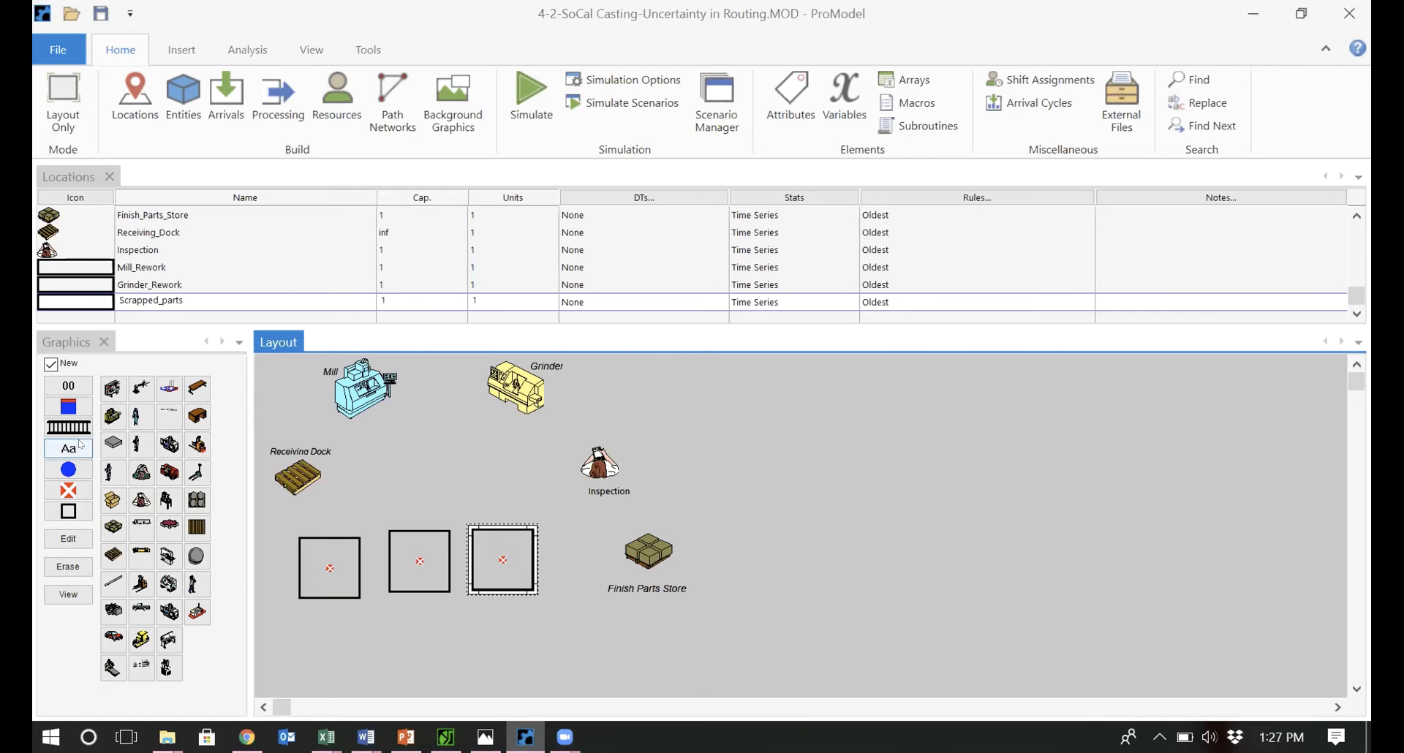
# Turn off creation of new locations and place a name label under each of the three square location boxes.
pyautogui.click(48, 361)
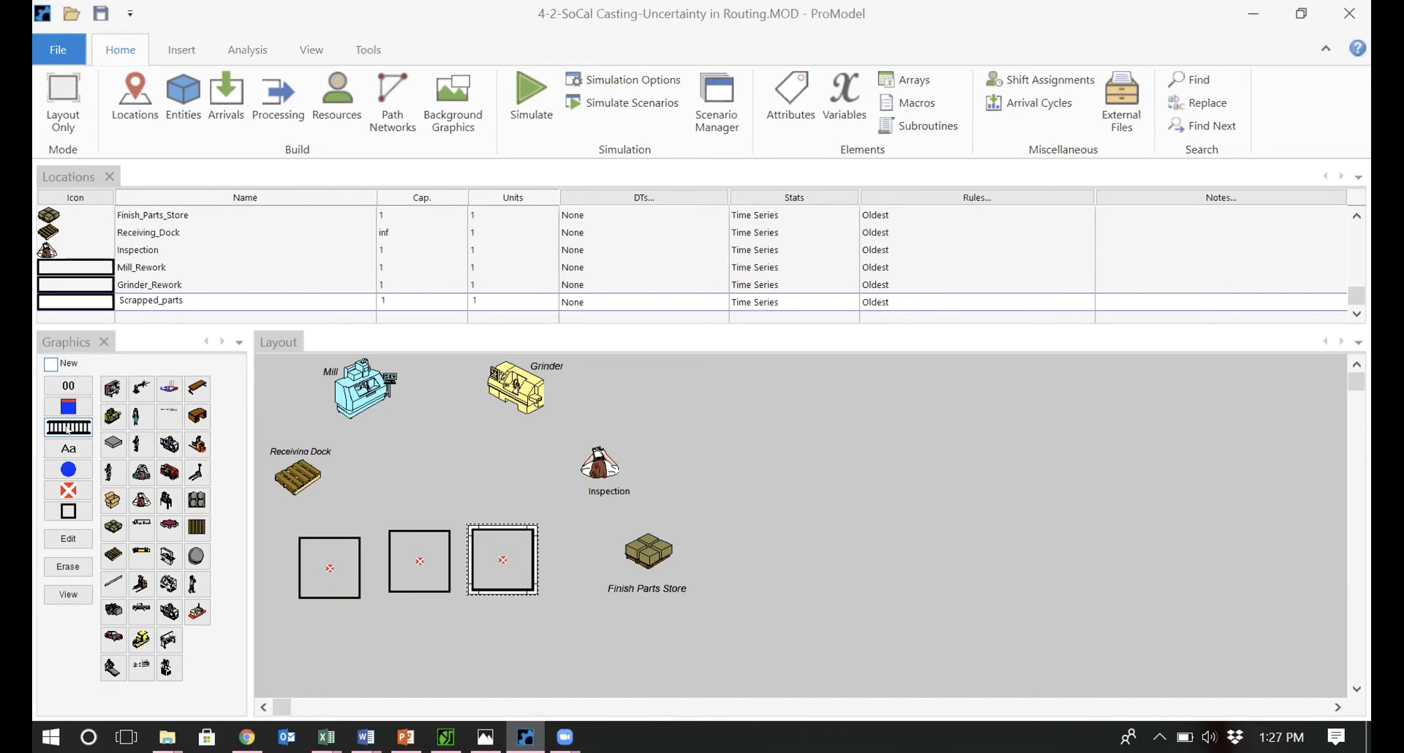
pyautogui.click(68, 448)
pyautogui.click(399, 577)
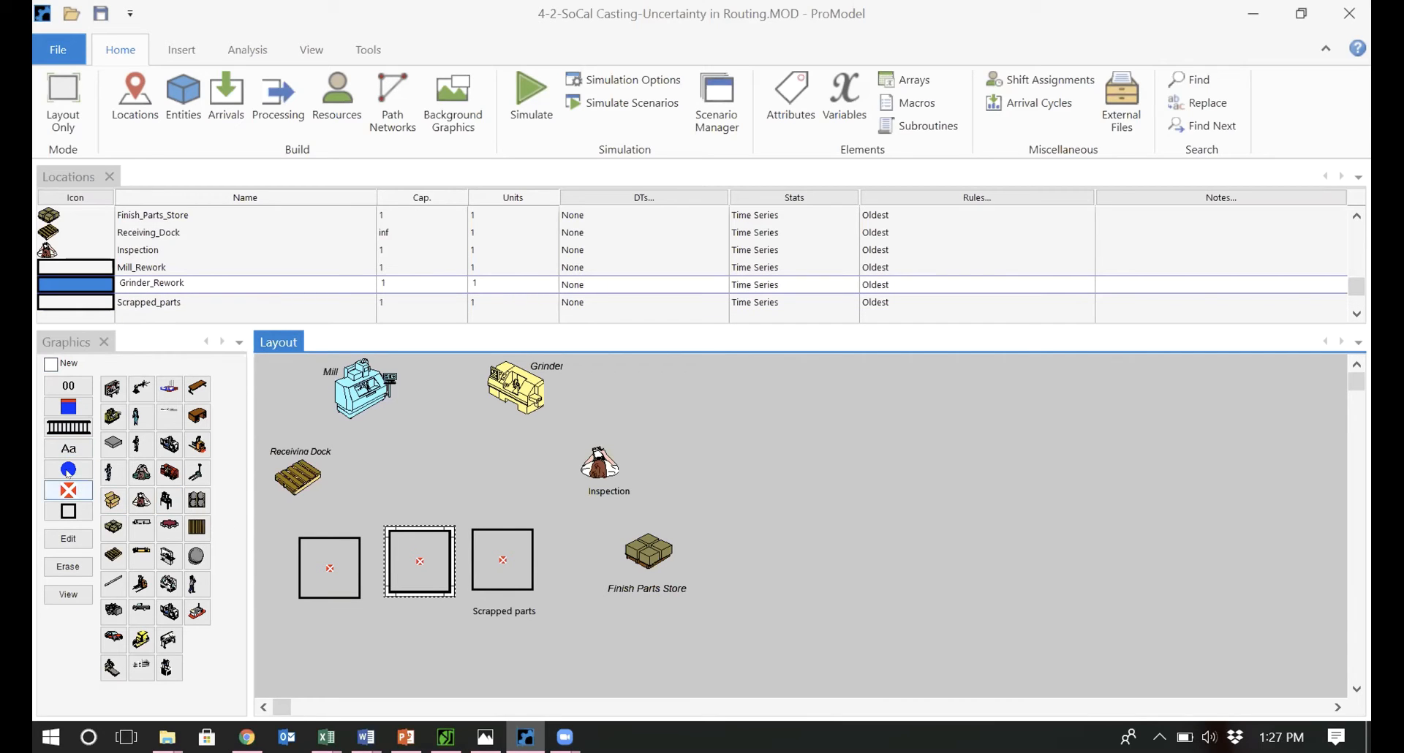
pyautogui.click(414, 604)
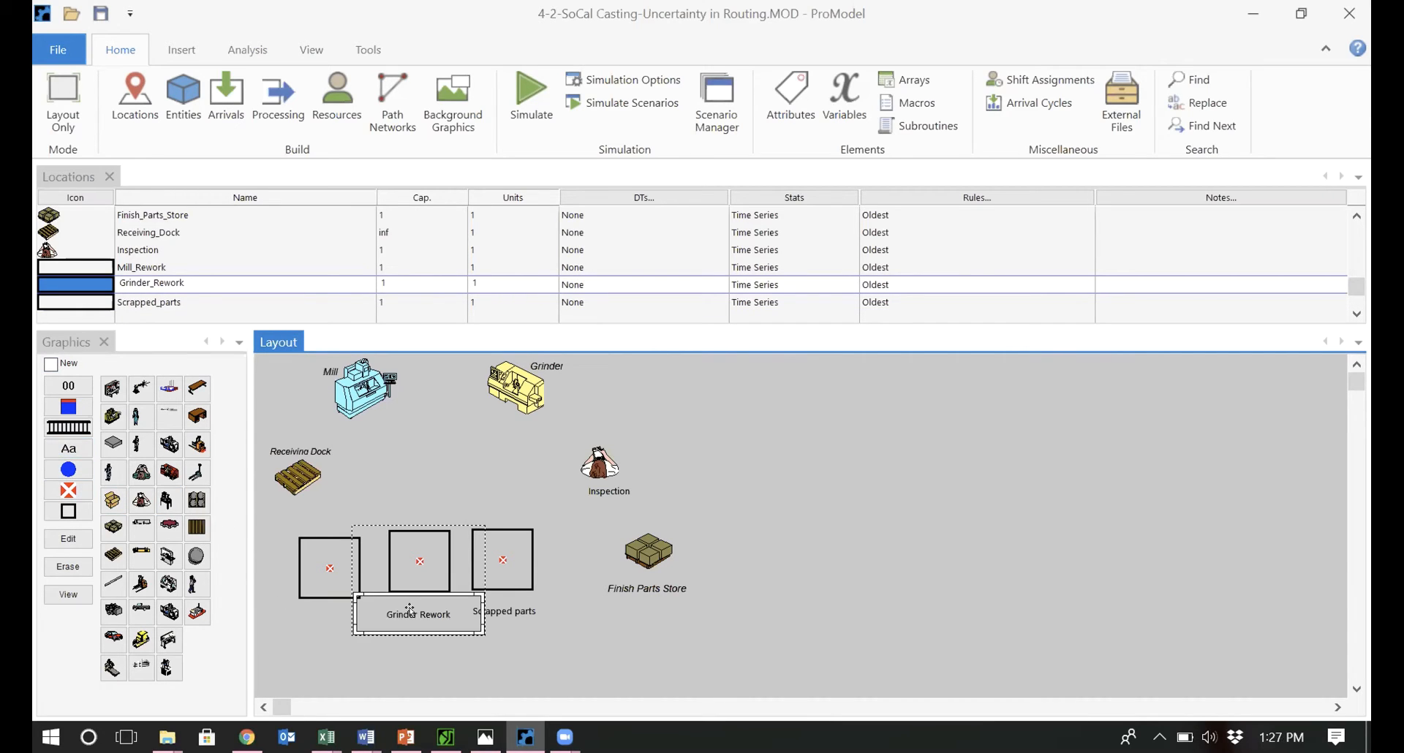
pyautogui.click(62, 449)
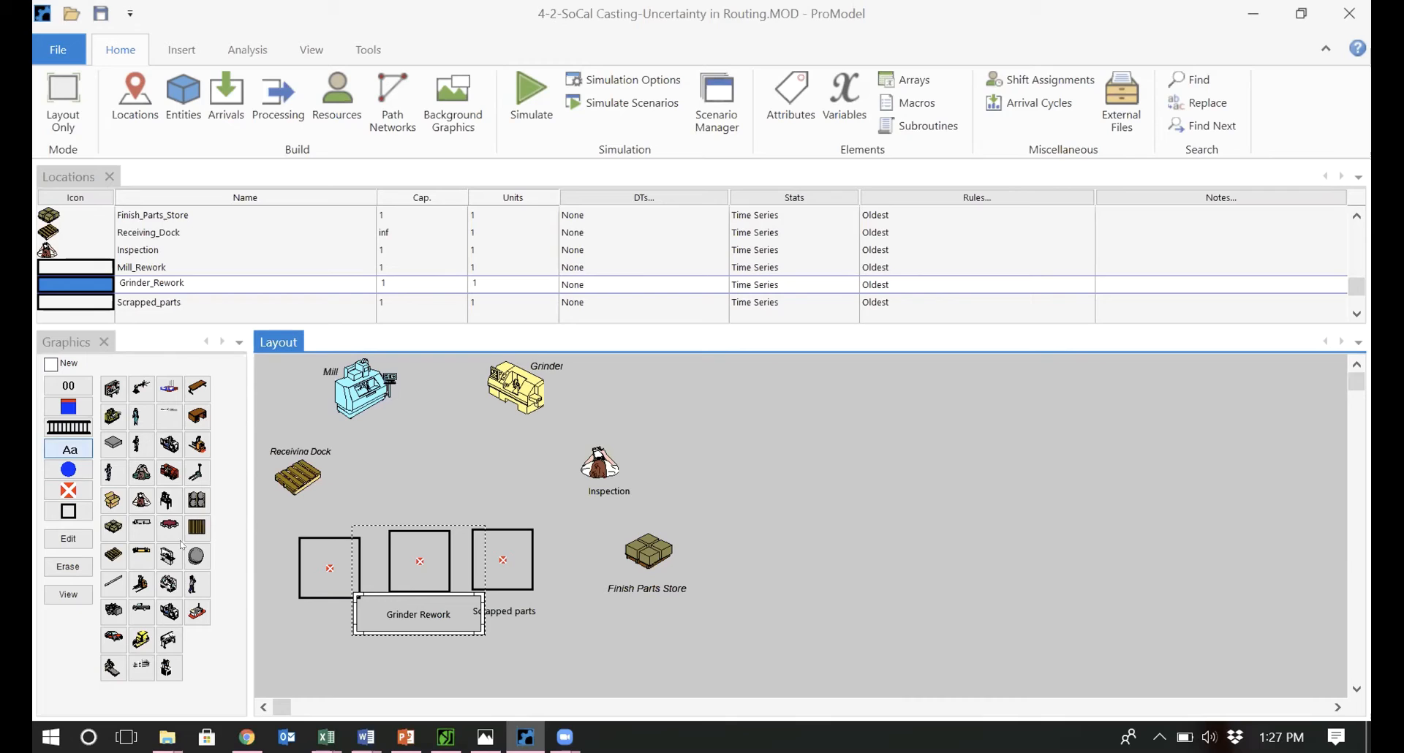
pyautogui.click(316, 611)
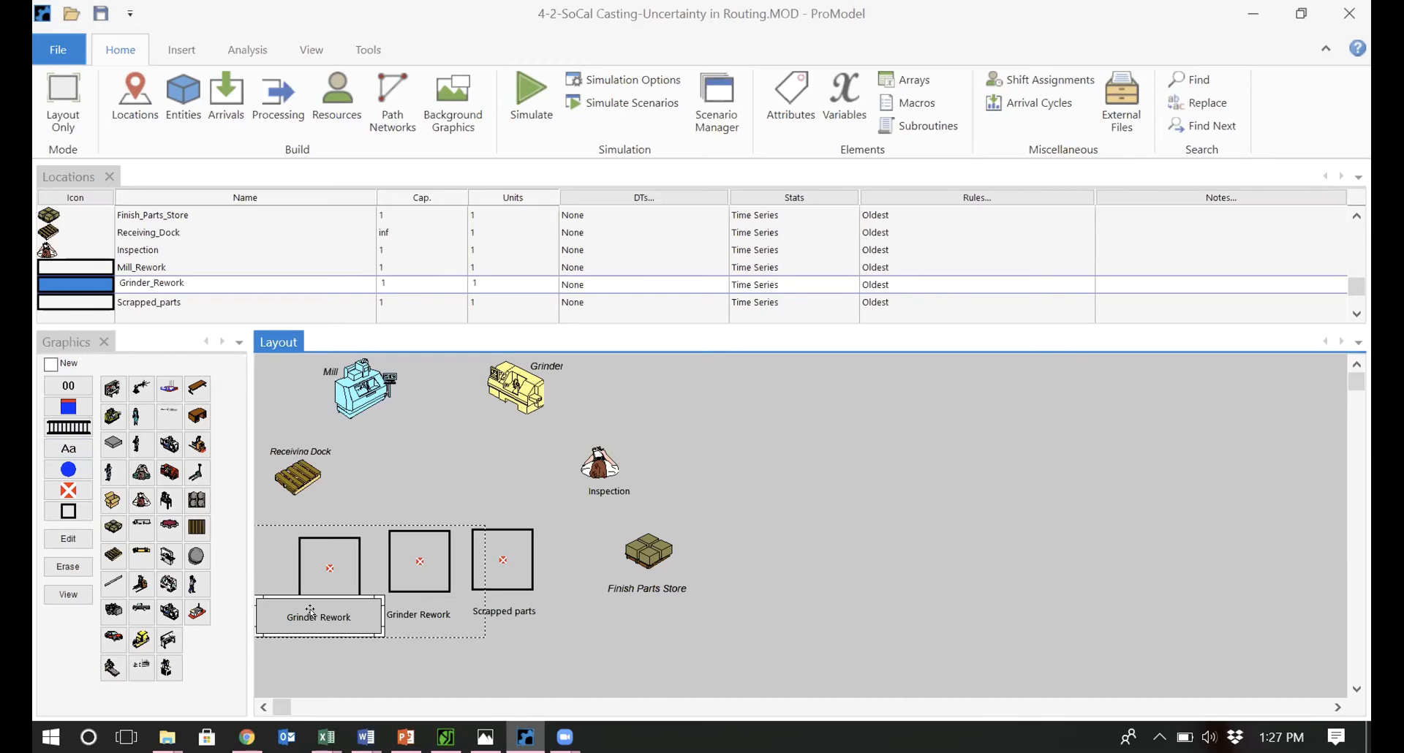
# Set the capacity of the Mill_Rework, Grinder_Rework and Scrapped_parts locations to inf.
pyautogui.click(385, 265)
pyautogui.doubleClick(384, 264)
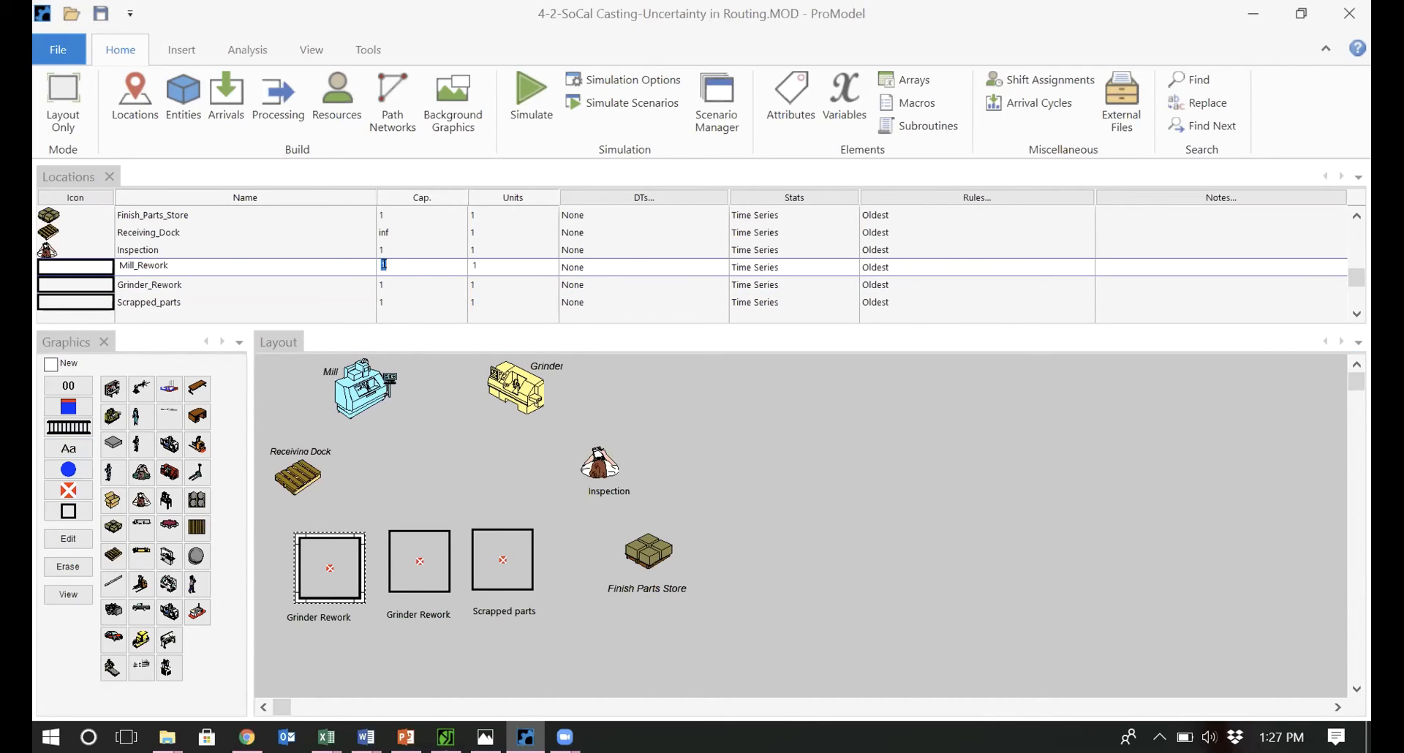
pyautogui.write('inf')
pyautogui.press('Return')
pyautogui.press('BackSpace')
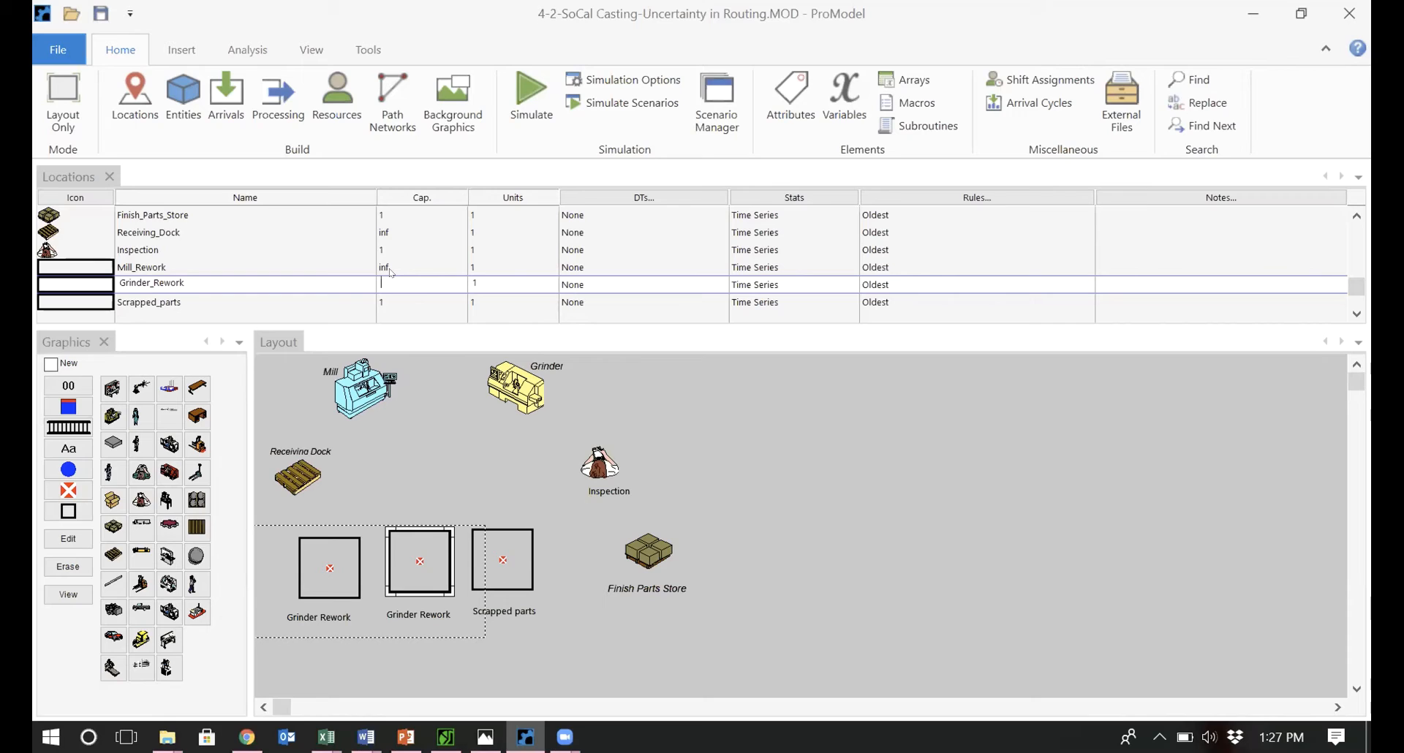
pyautogui.write('inf')
pyautogui.press('Return')
pyautogui.write('i')
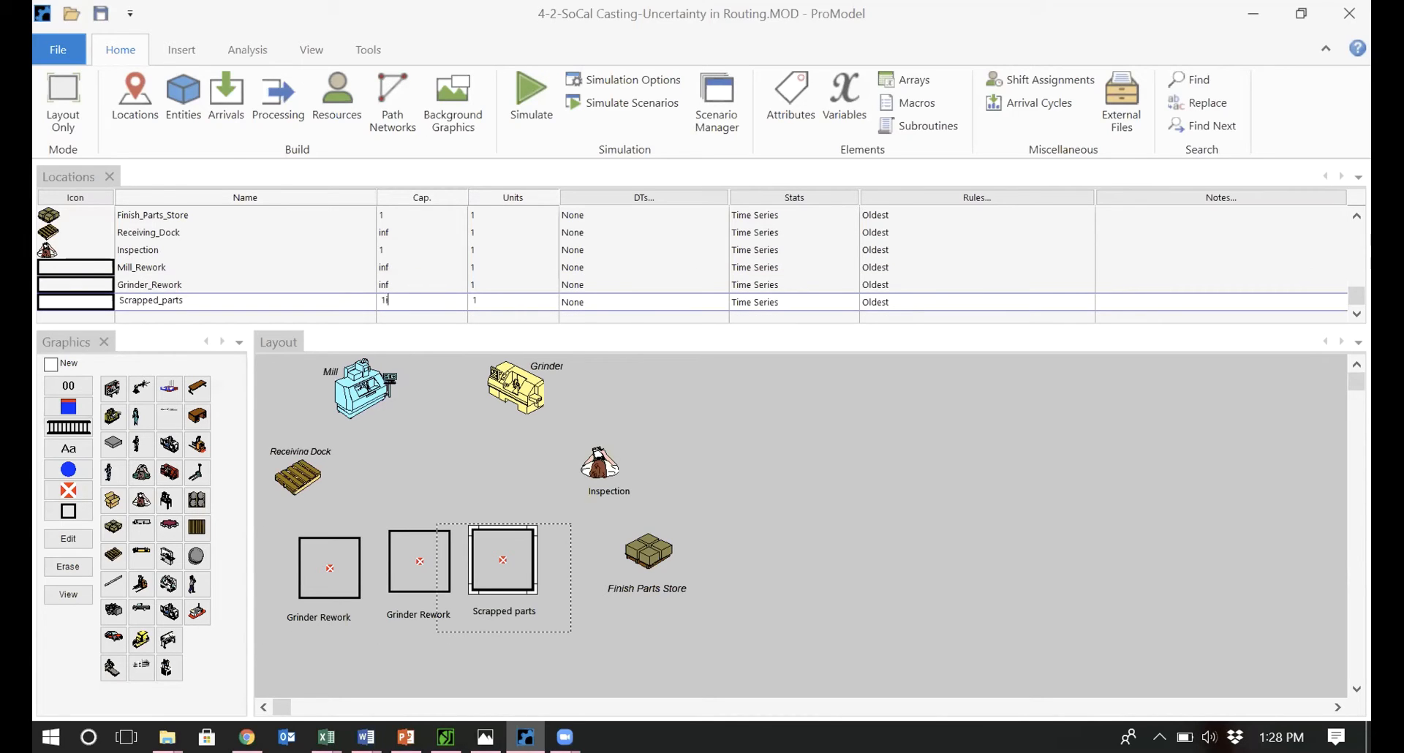
pyautogui.press('BackSpace')
pyautogui.write('inf')
pyautogui.press('Return')
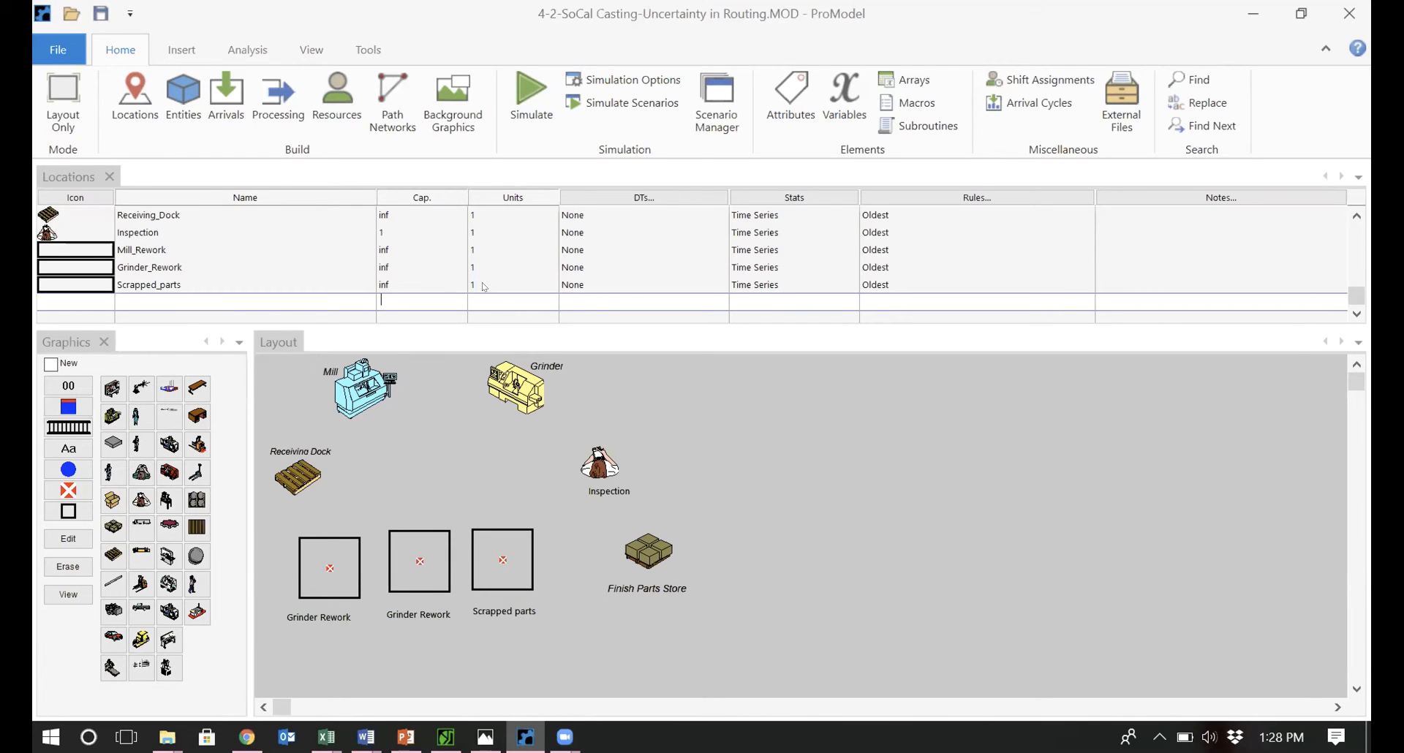
# Enlarge the locations table to show all records, and view the decision rules for Mill_Rework without changing them.
pyautogui.scroll(3, 483, 287)
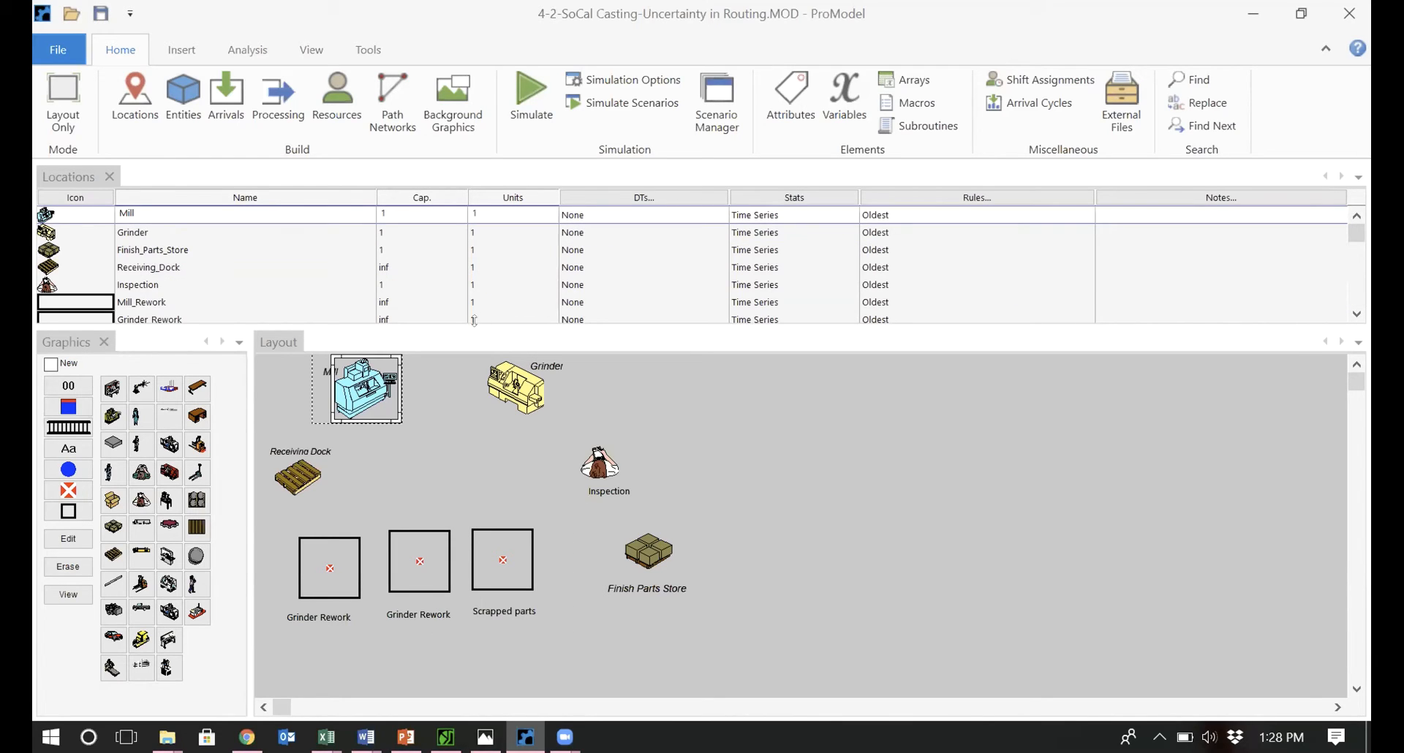
pyautogui.moveTo(483, 327); pyautogui.dragTo(482, 356)
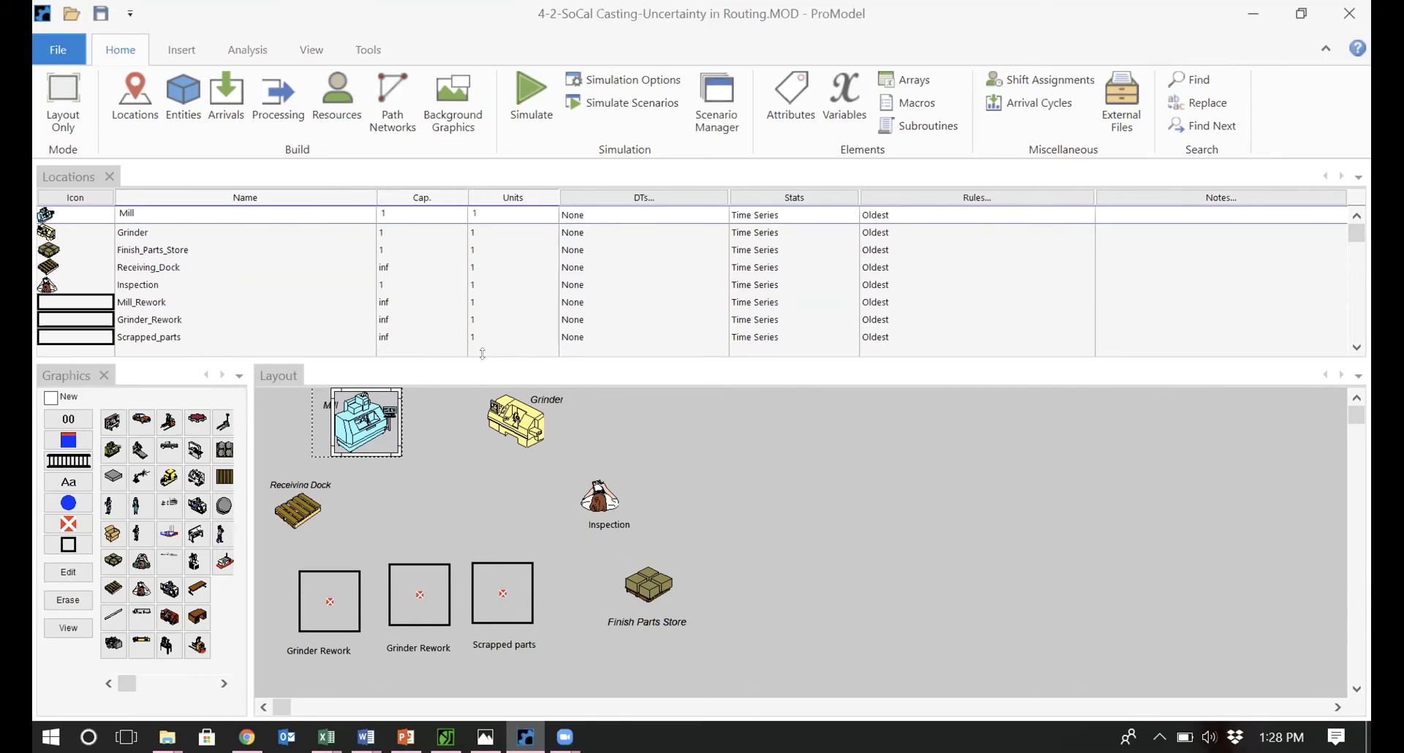
pyautogui.click(894, 301)
pyautogui.click(894, 299)
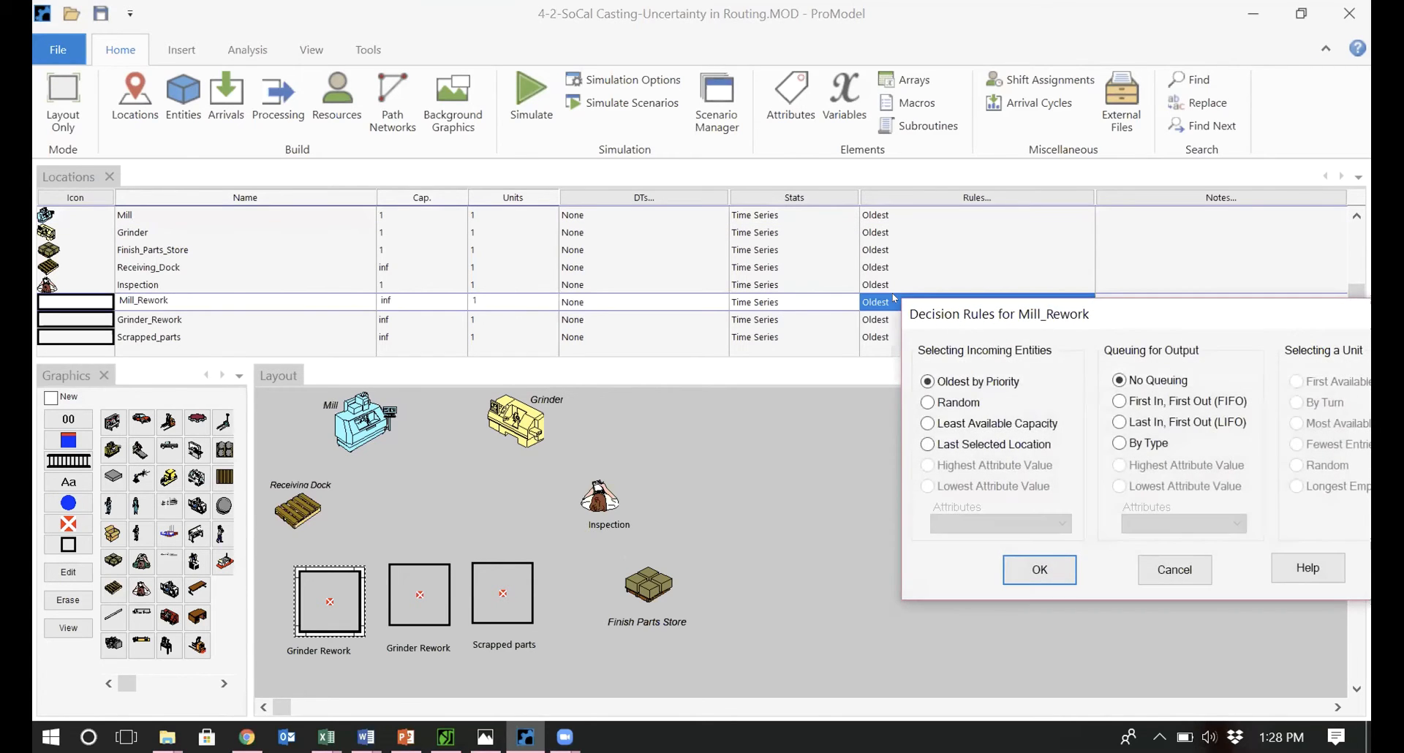
pyautogui.click(1166, 569)
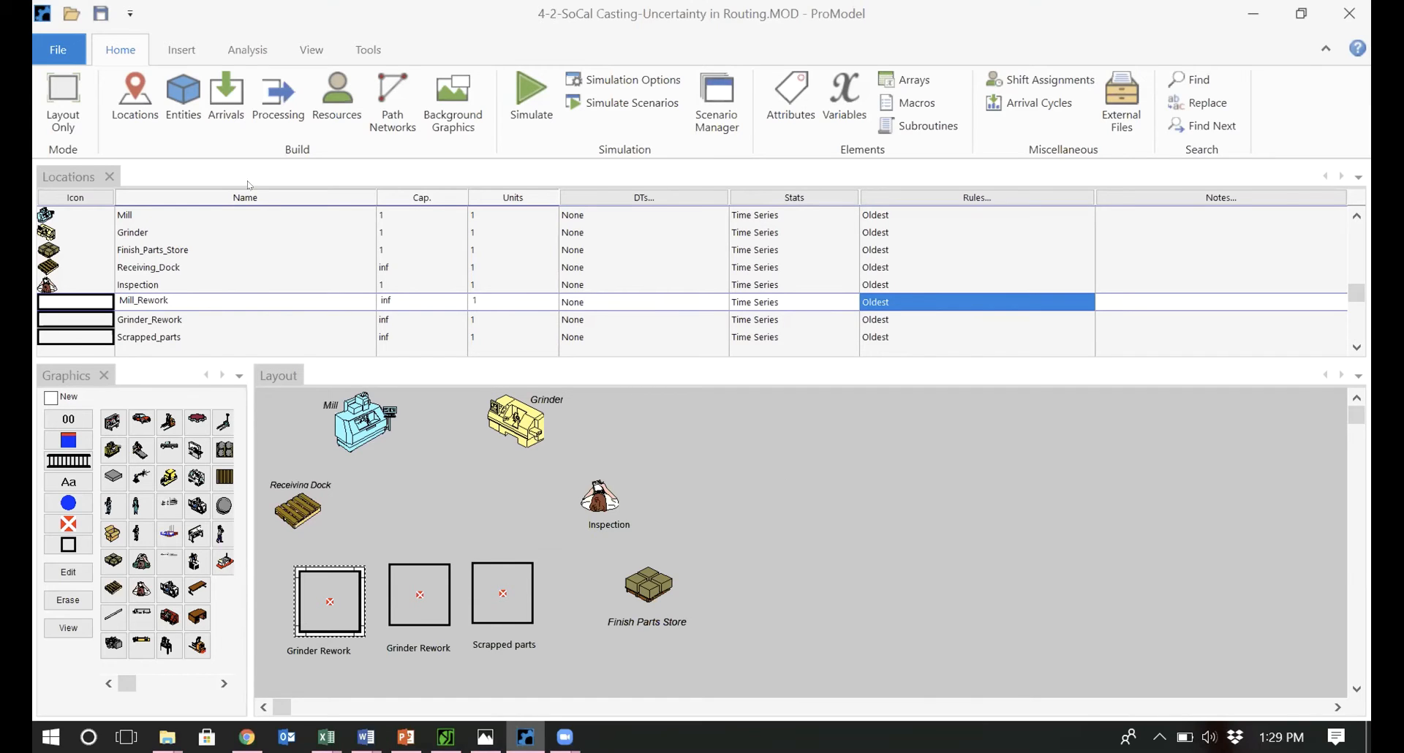
# In the processing records, change the routing destination of castings leaving the Grinder to Inspection.
pyautogui.click(183, 110)
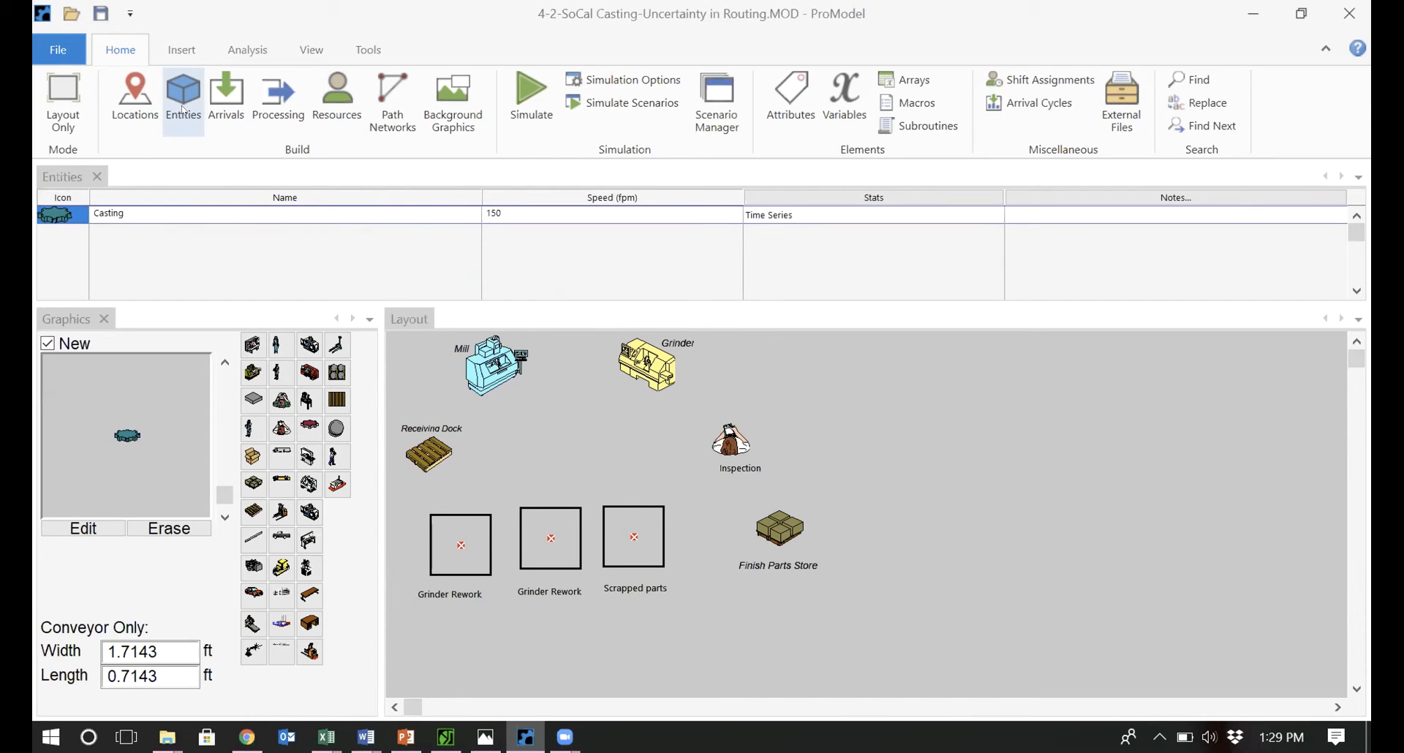
pyautogui.click(243, 109)
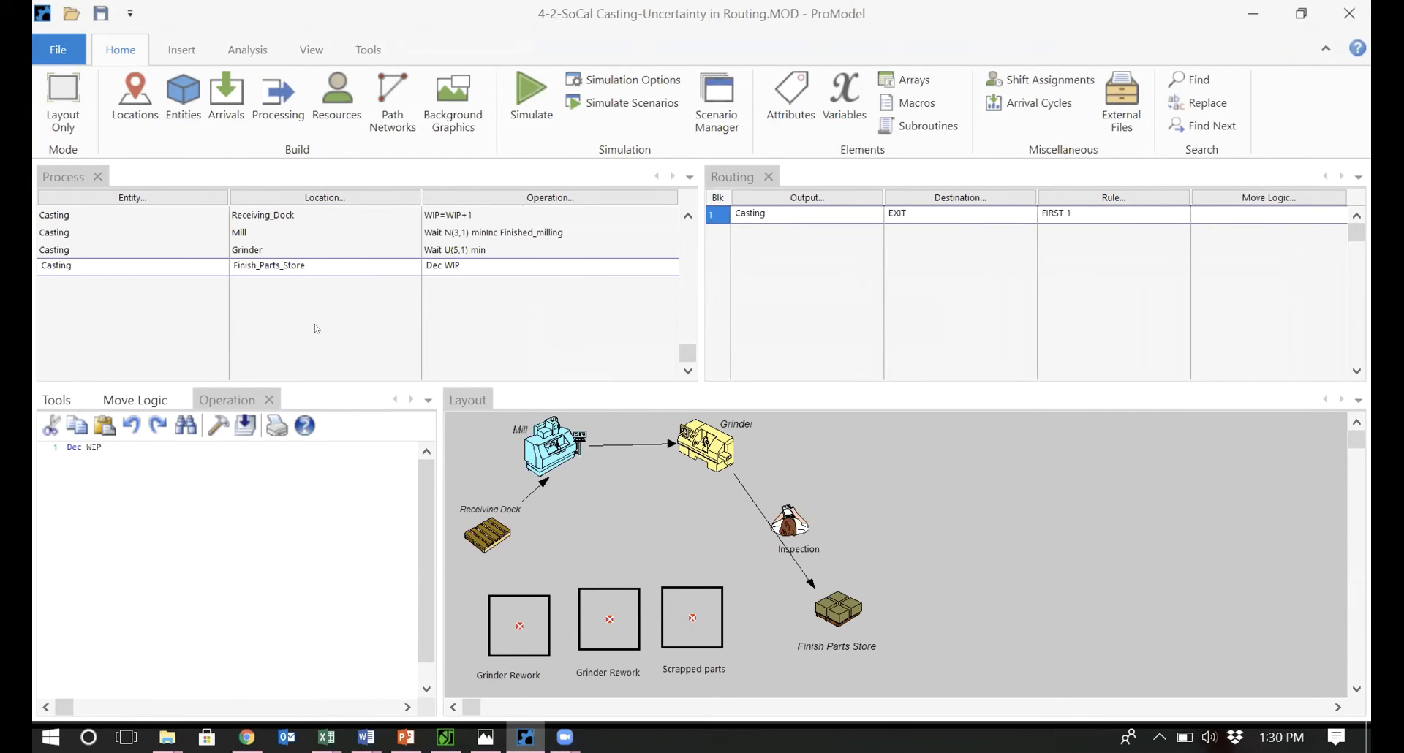
pyautogui.click(318, 214)
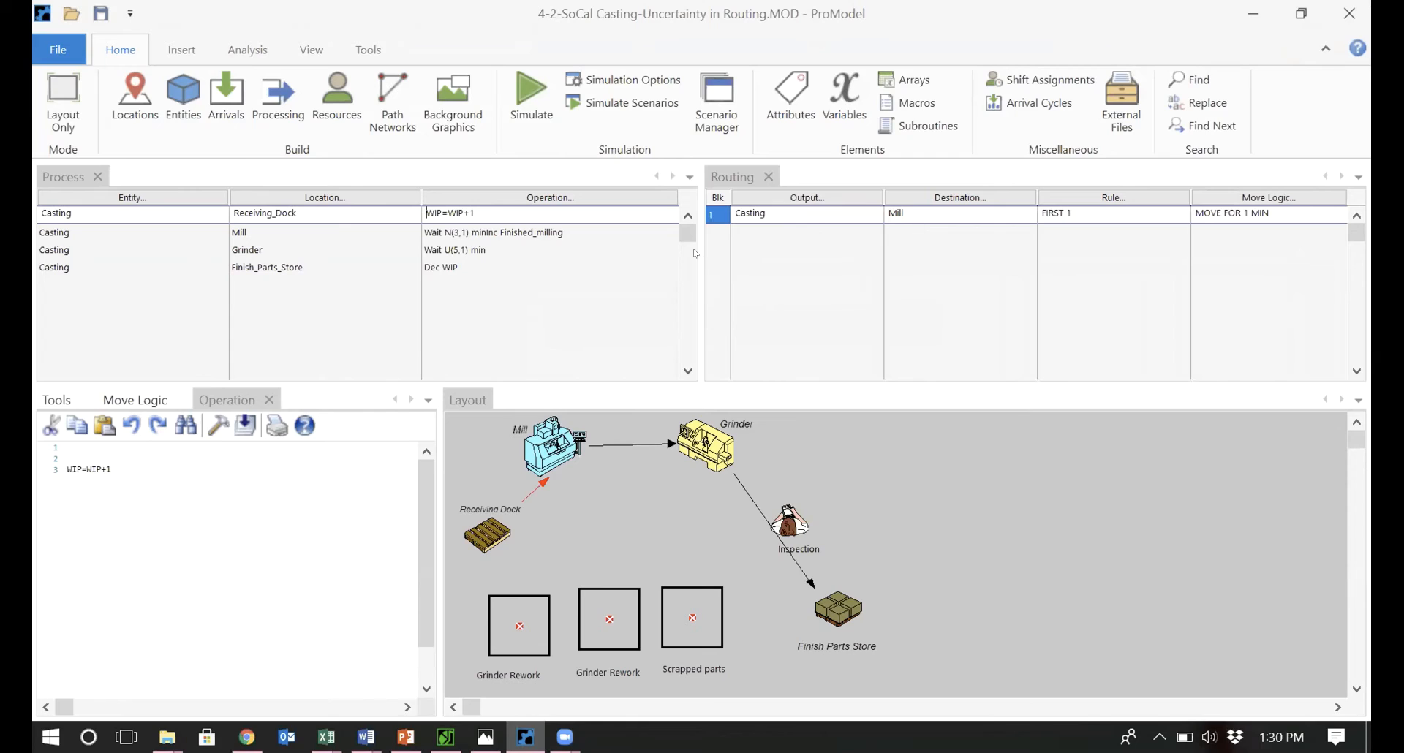
pyautogui.click(351, 232)
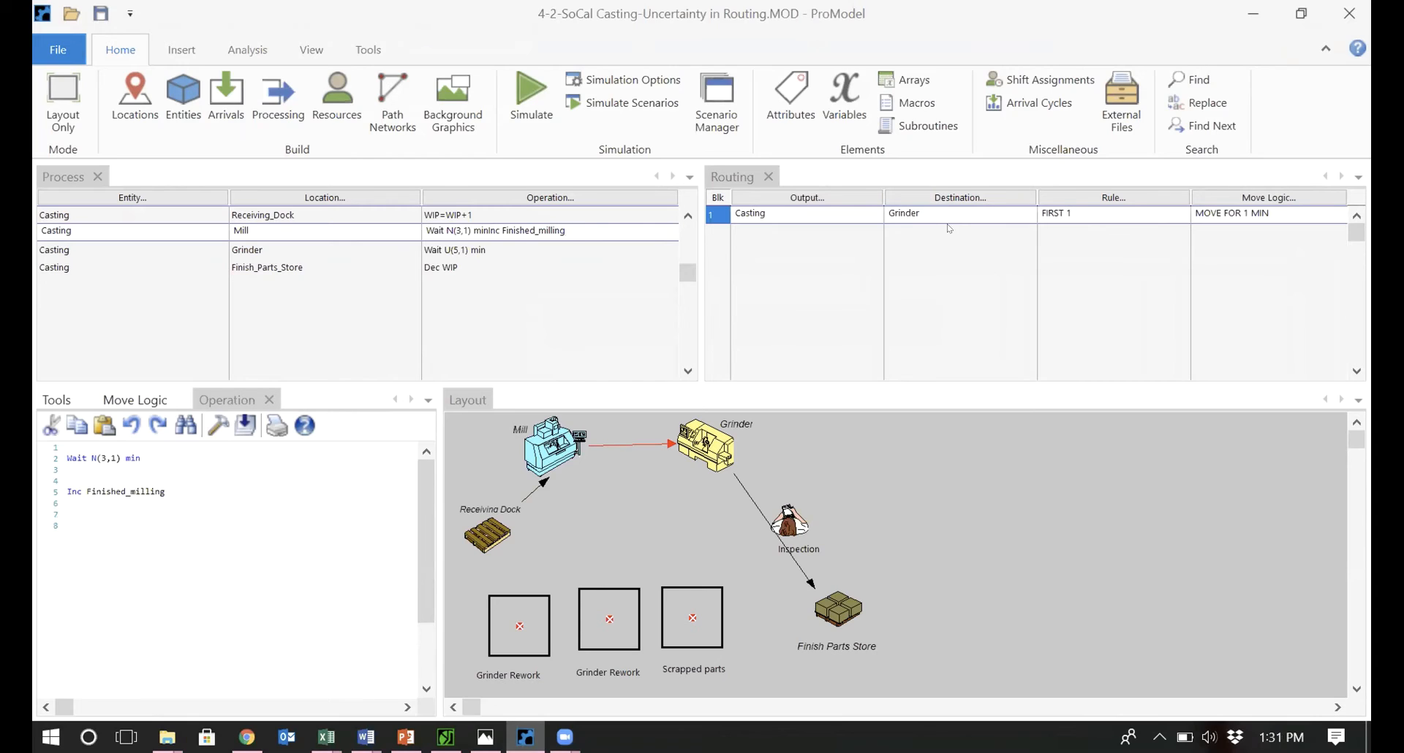
pyautogui.click(308, 244)
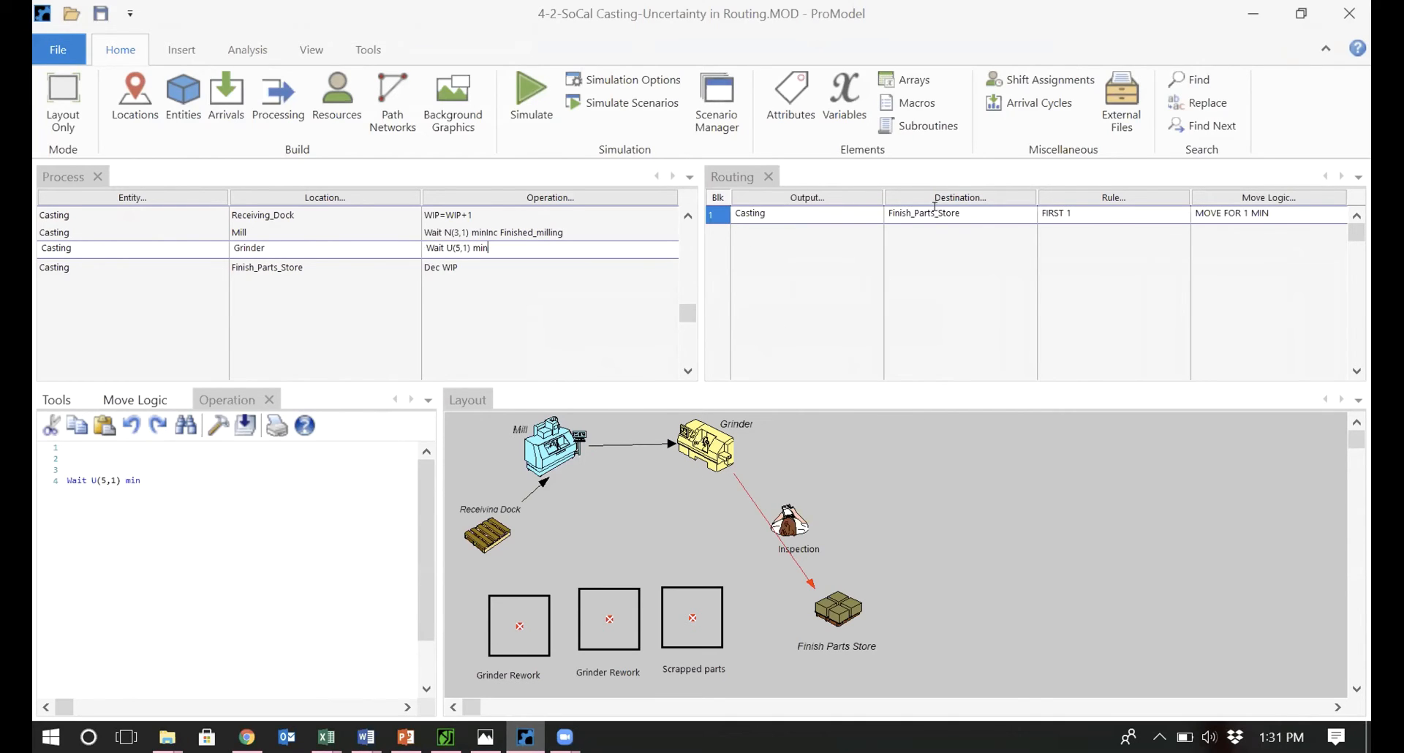
pyautogui.click(962, 195)
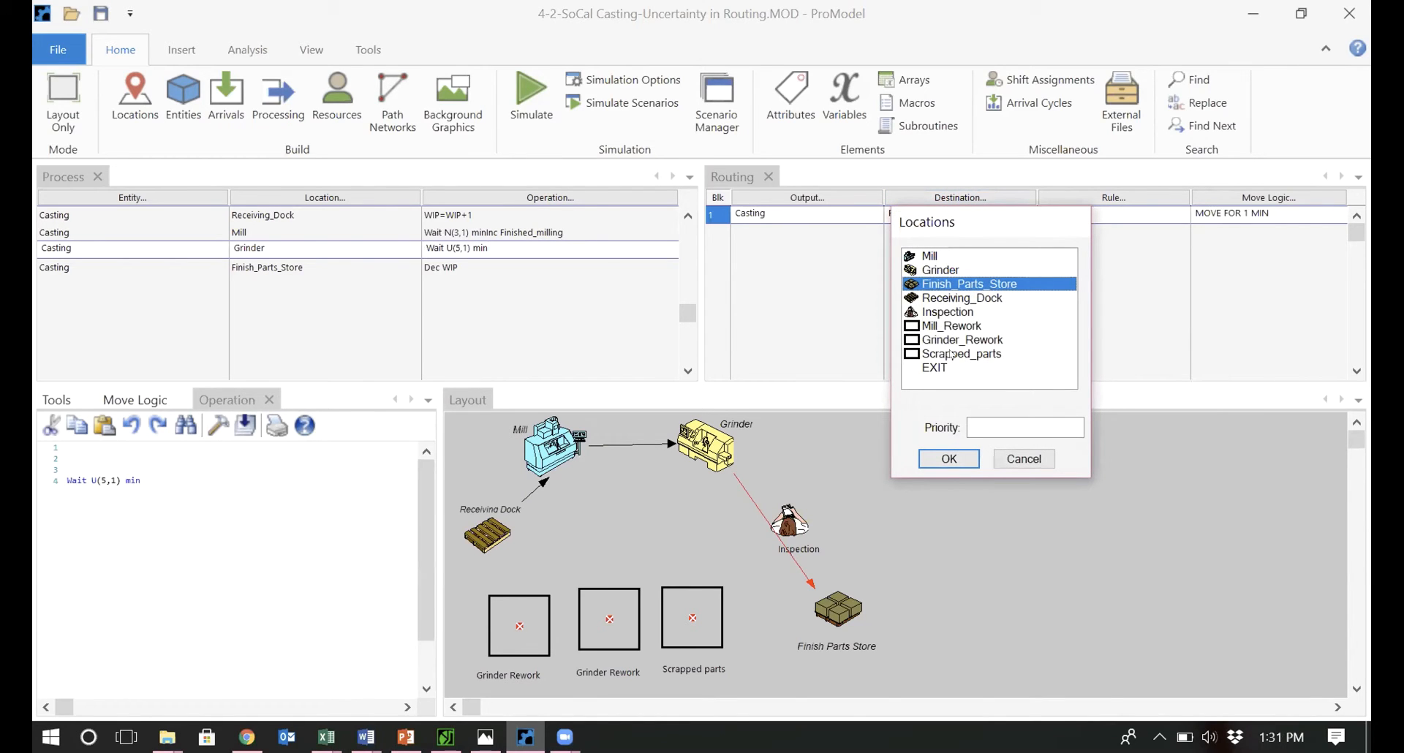
pyautogui.doubleClick(942, 310)
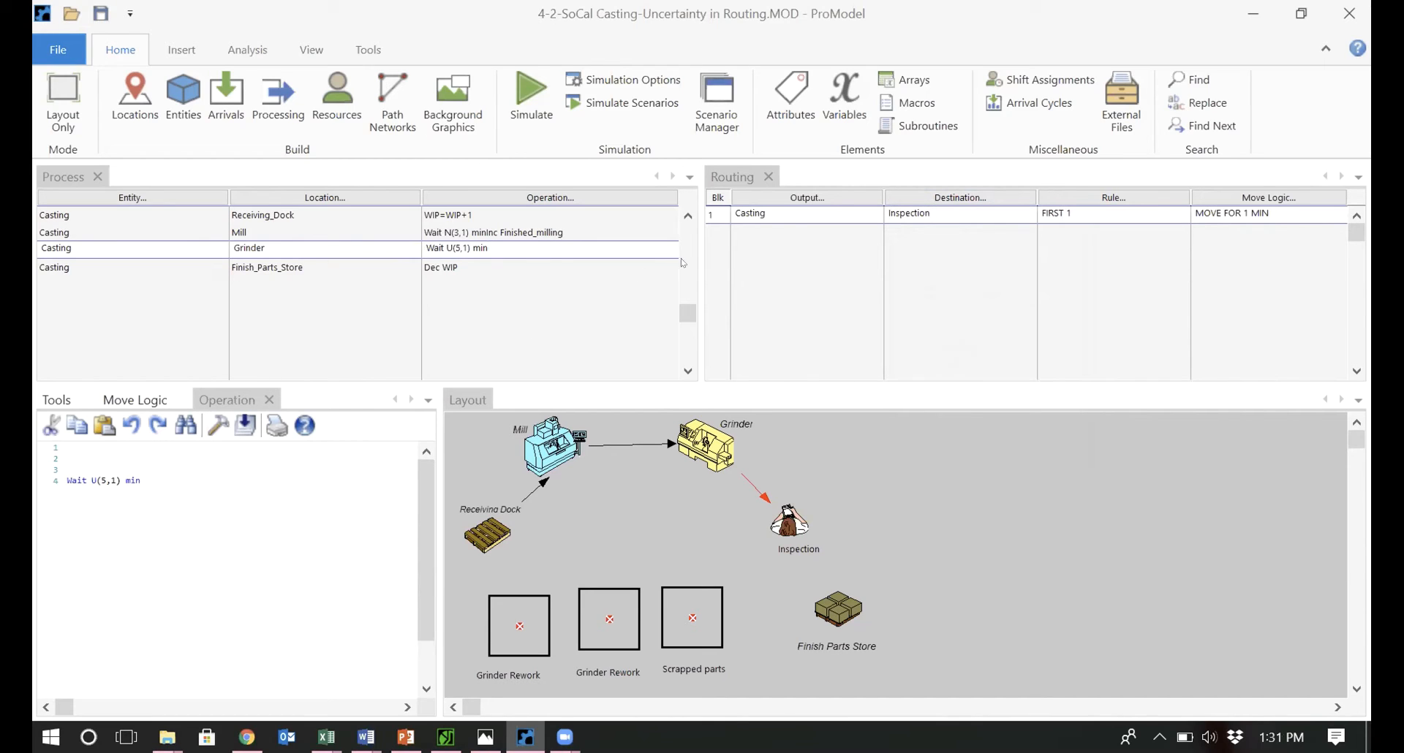
# Delete the process record for Casting at Finish_Parts_Store.
pyautogui.click(261, 266)
pyautogui.rightClick(262, 264)
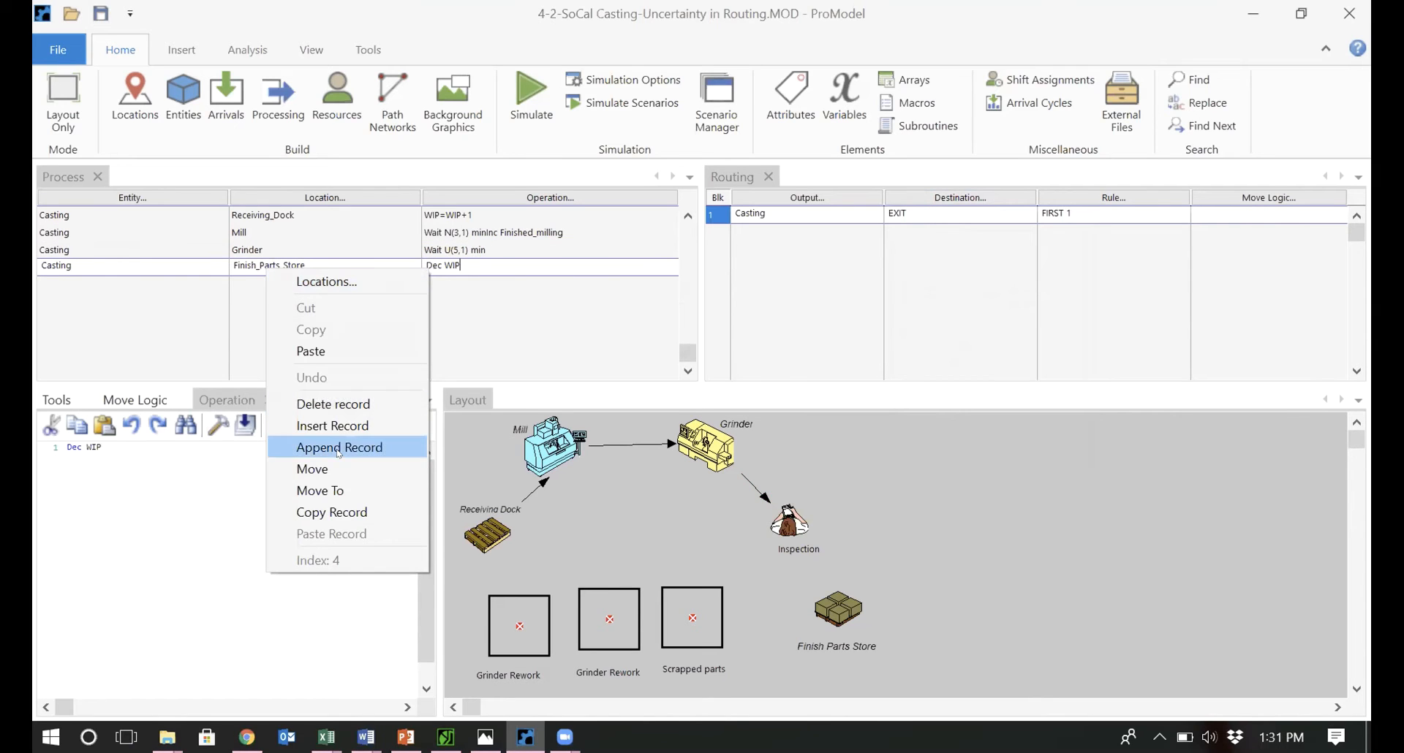
pyautogui.click(361, 404)
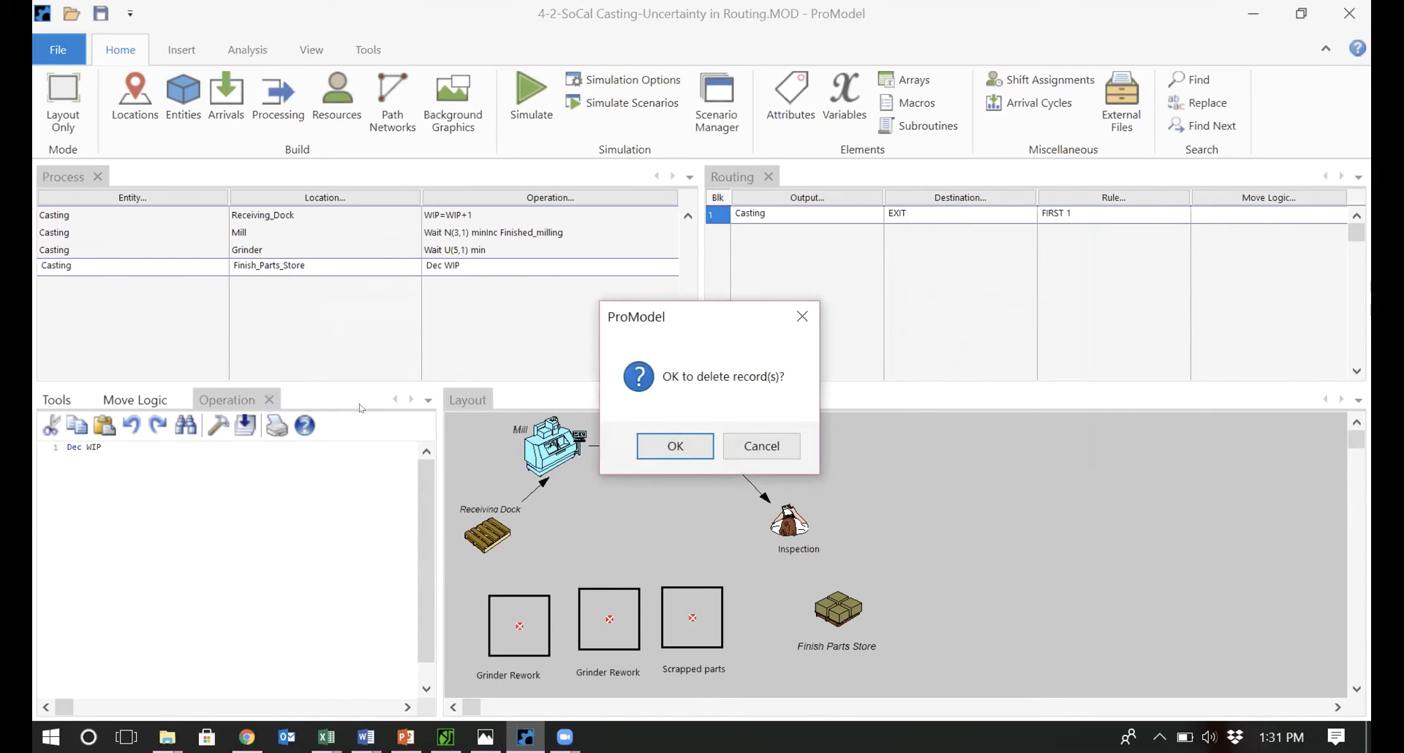
pyautogui.click(668, 446)
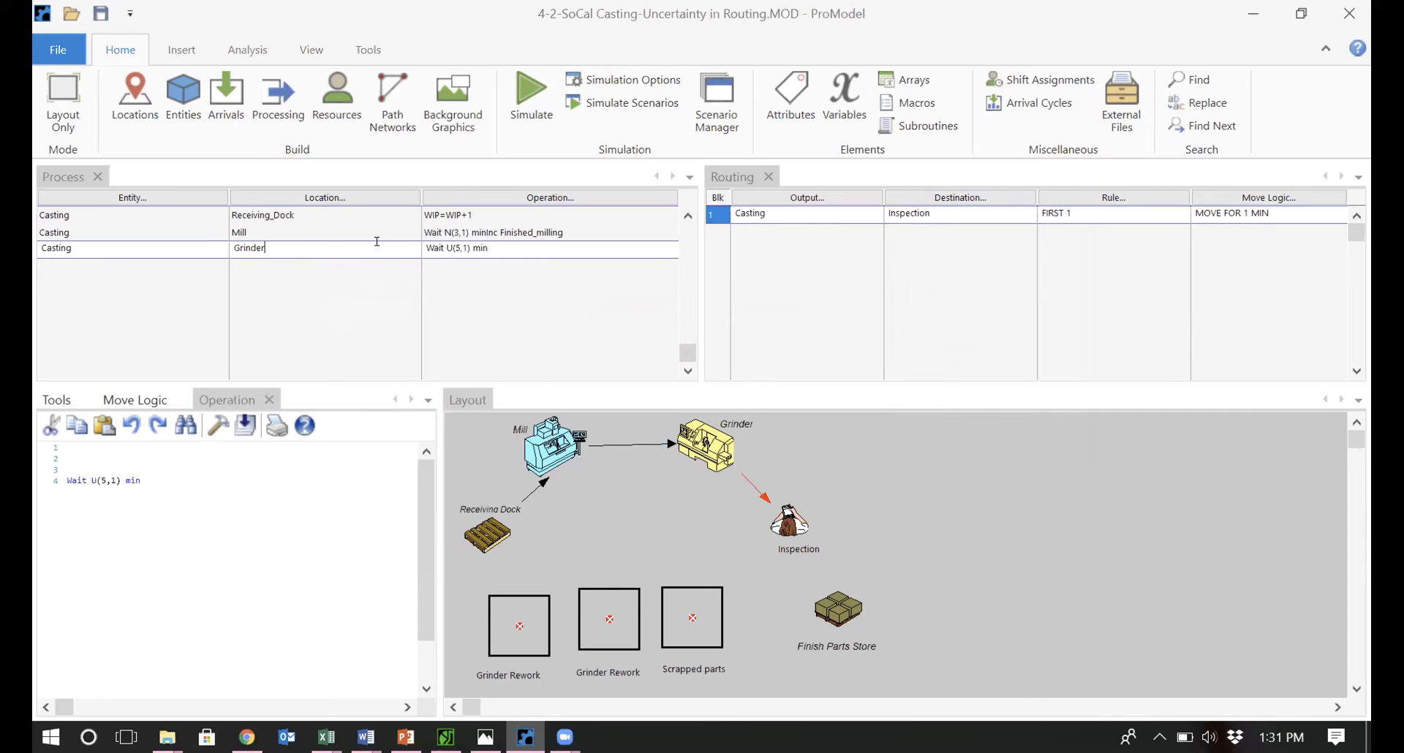
# Add a new process record after the Grinder record for entity Casting at location Inspection.
pyautogui.press('Down')
pyautogui.rightClick(137, 264)
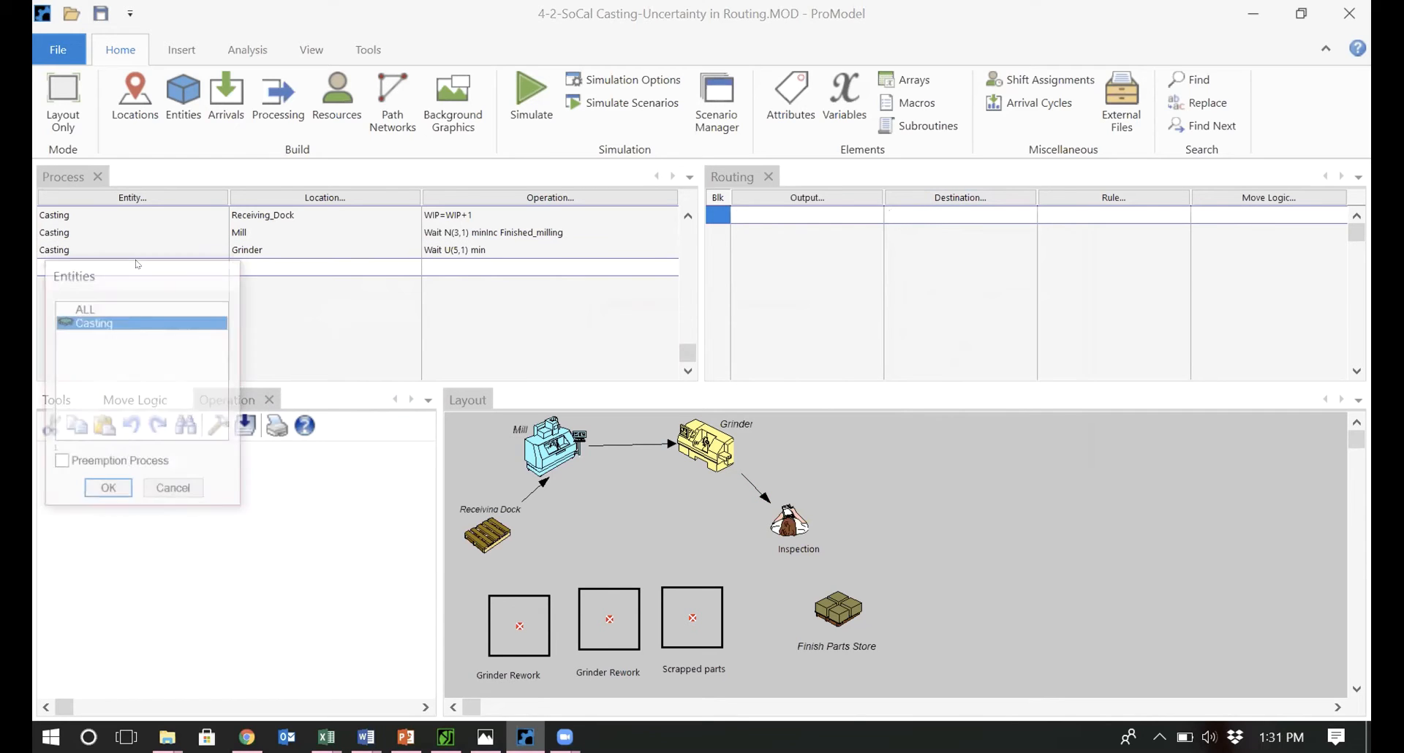
pyautogui.doubleClick(116, 324)
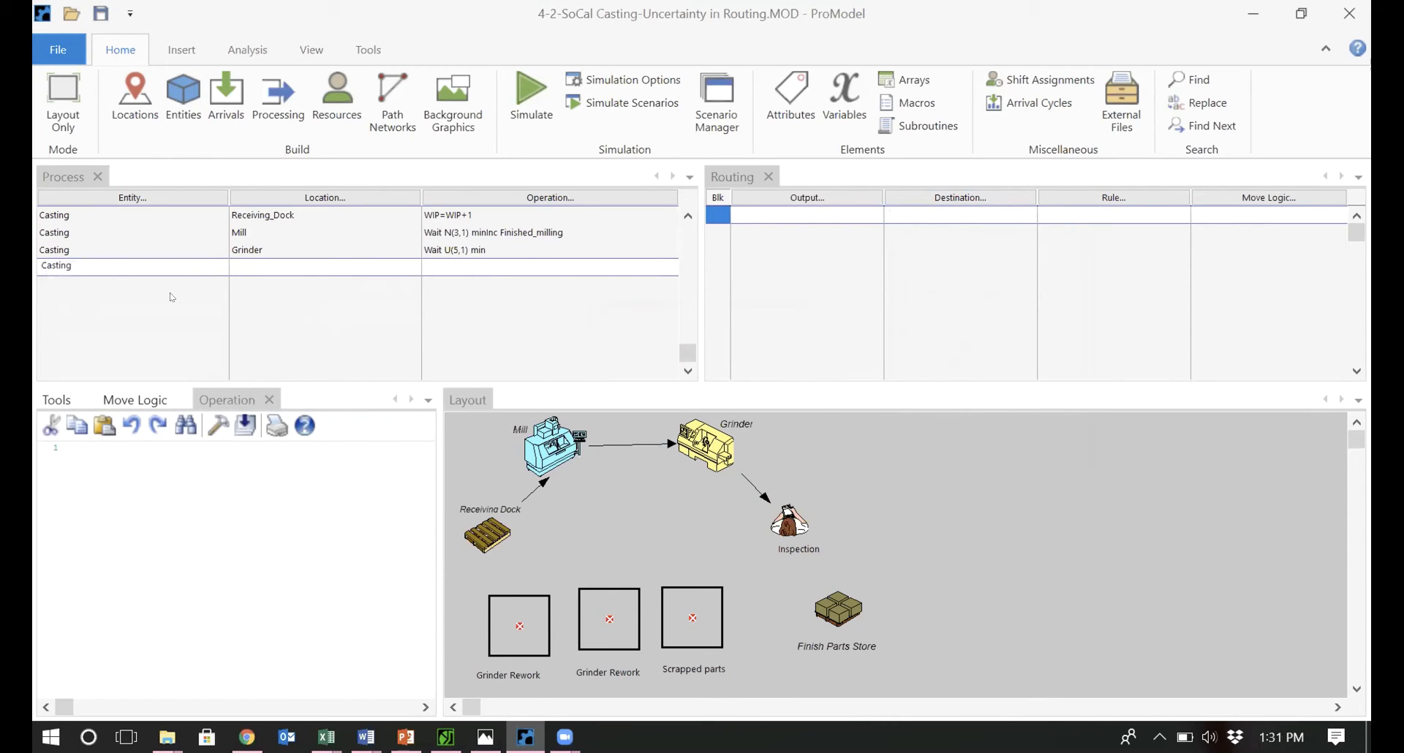
pyautogui.rightClick(277, 265)
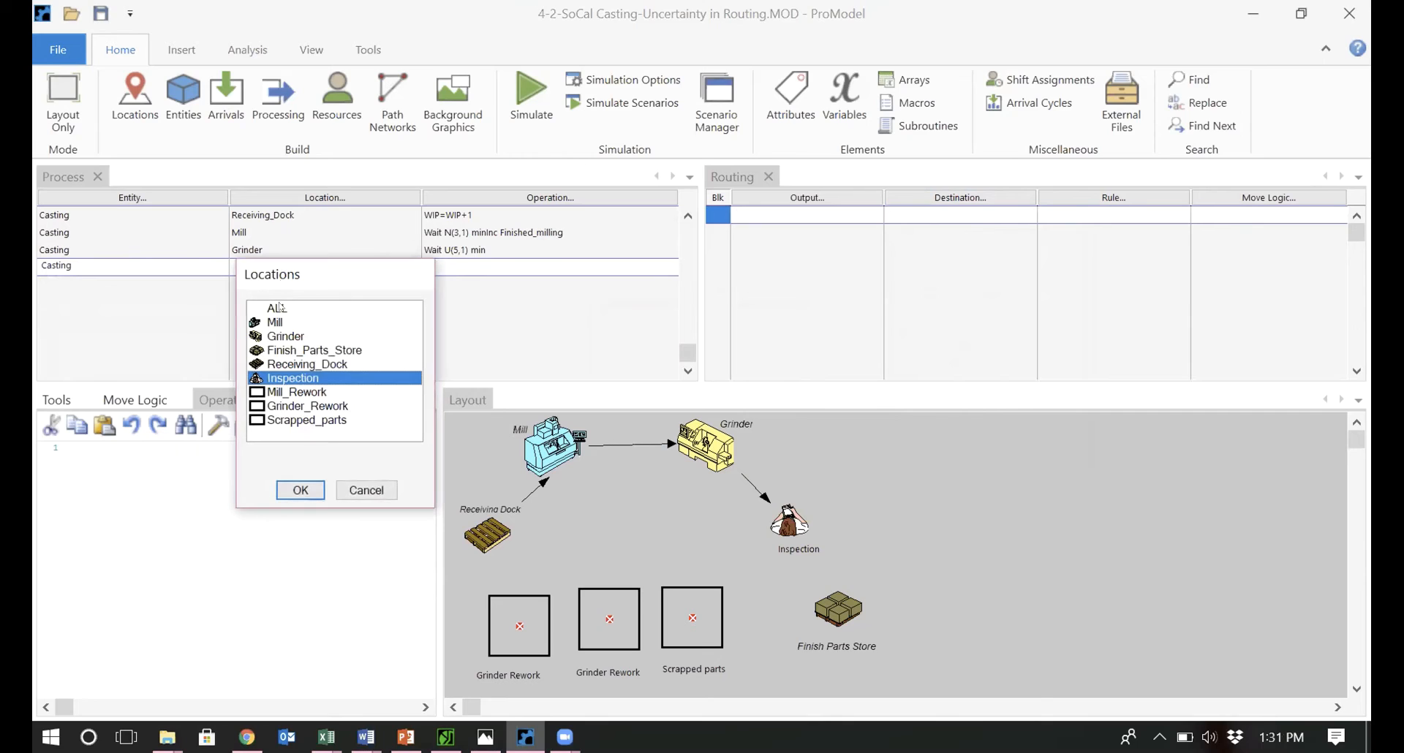
pyautogui.doubleClick(304, 377)
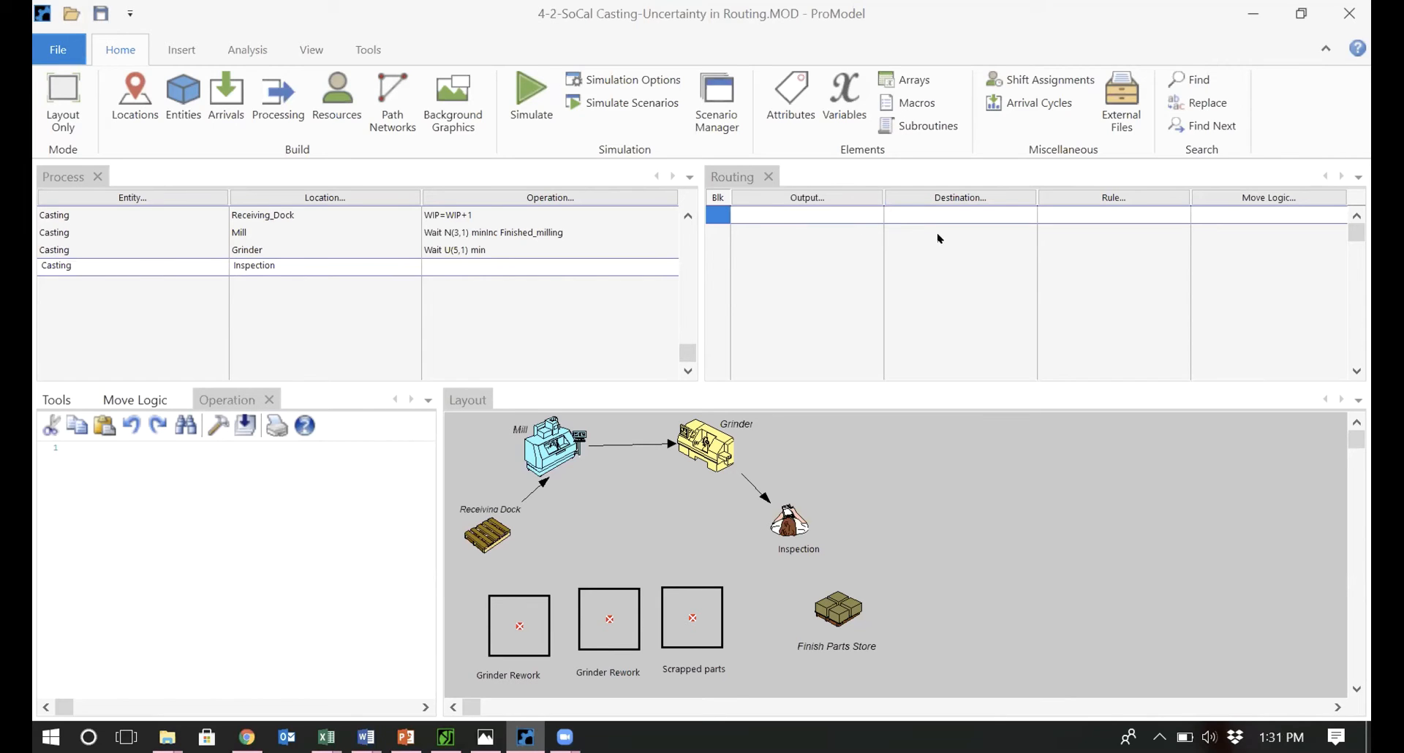
# Create the first routing line for the Inspection process with output Casting and destination Mill_Rework.
pyautogui.click(817, 199)
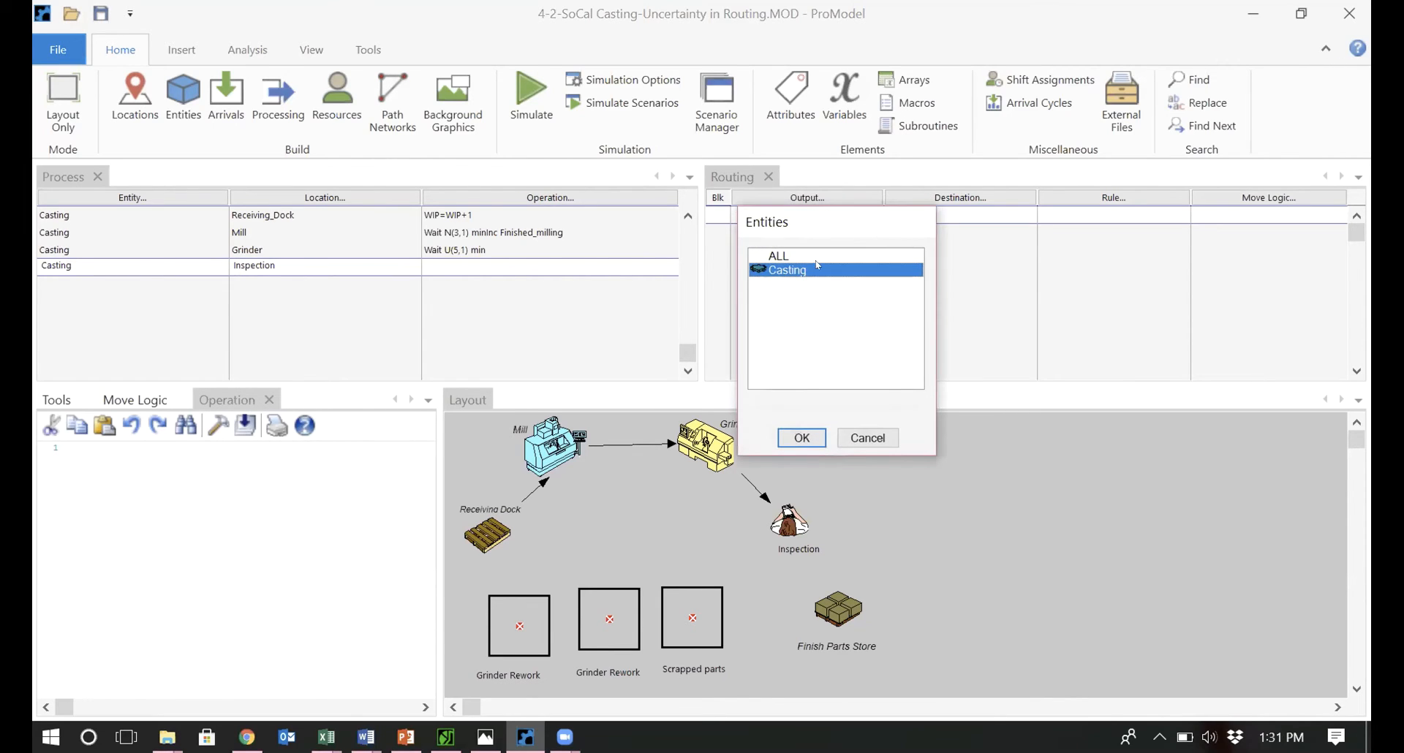
pyautogui.doubleClick(817, 269)
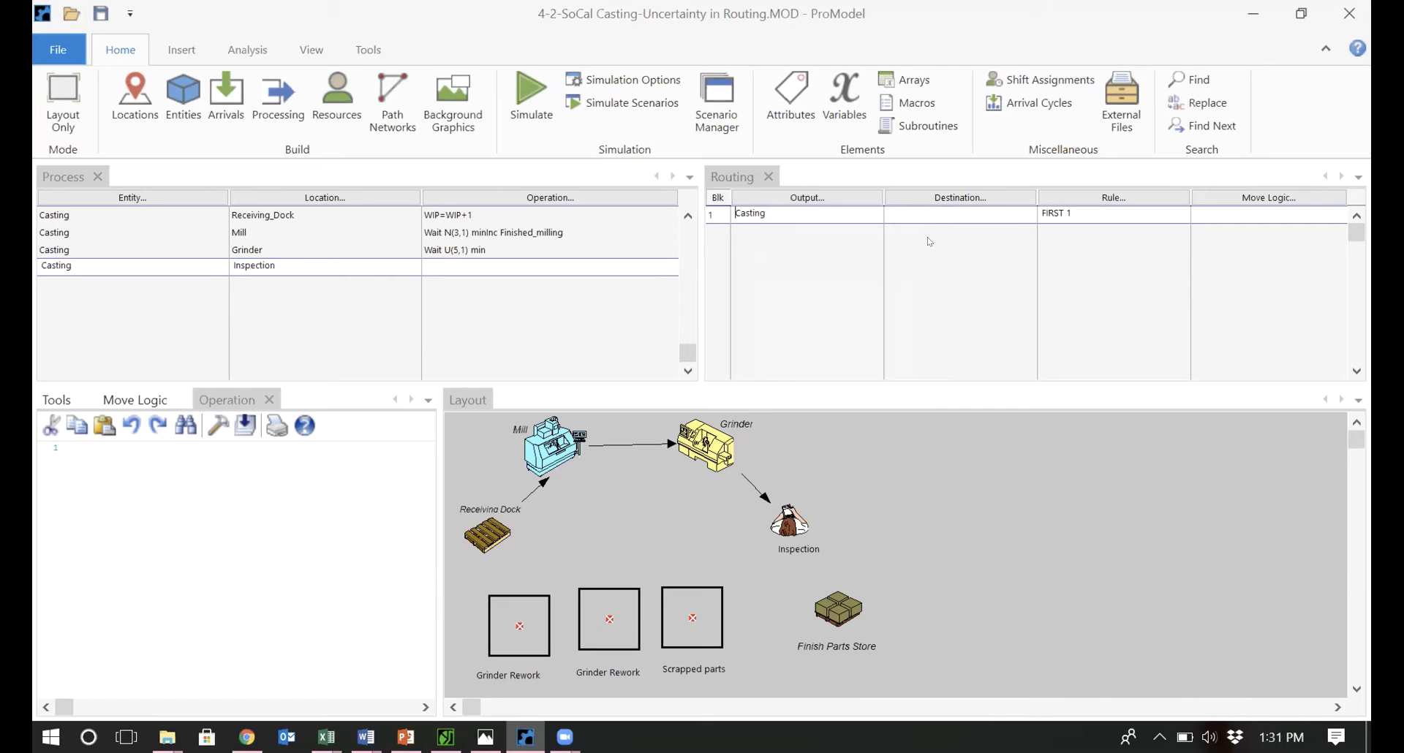
pyautogui.click(938, 199)
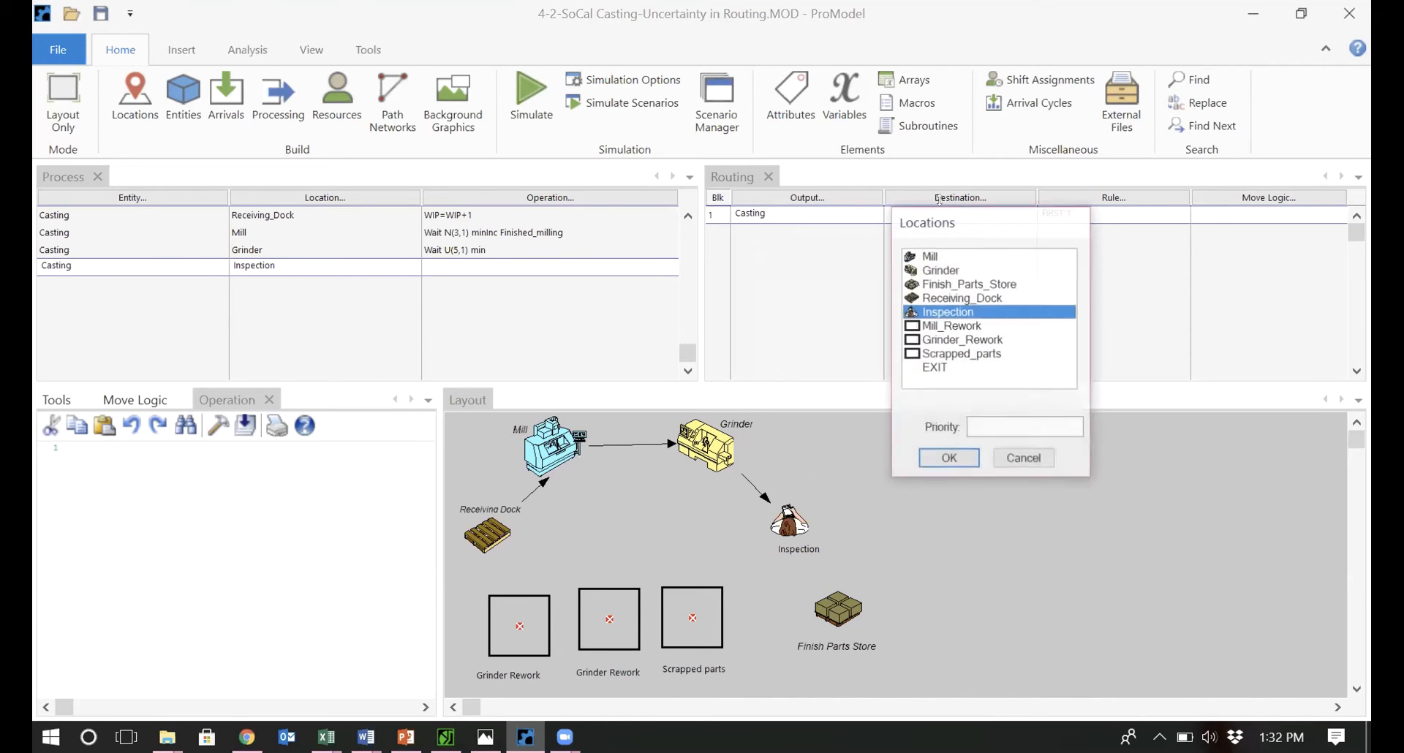
pyautogui.click(936, 255)
pyautogui.doubleClick(954, 327)
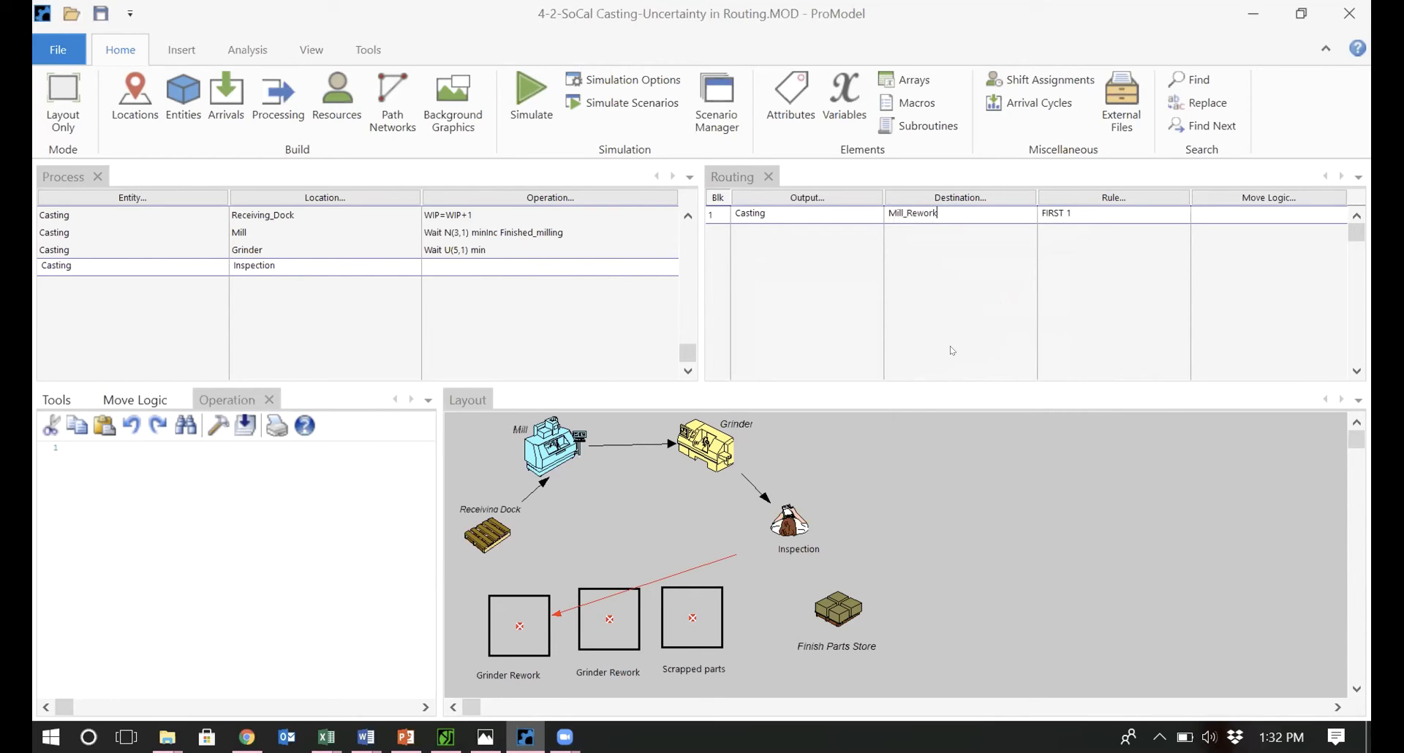
pyautogui.click(952, 351)
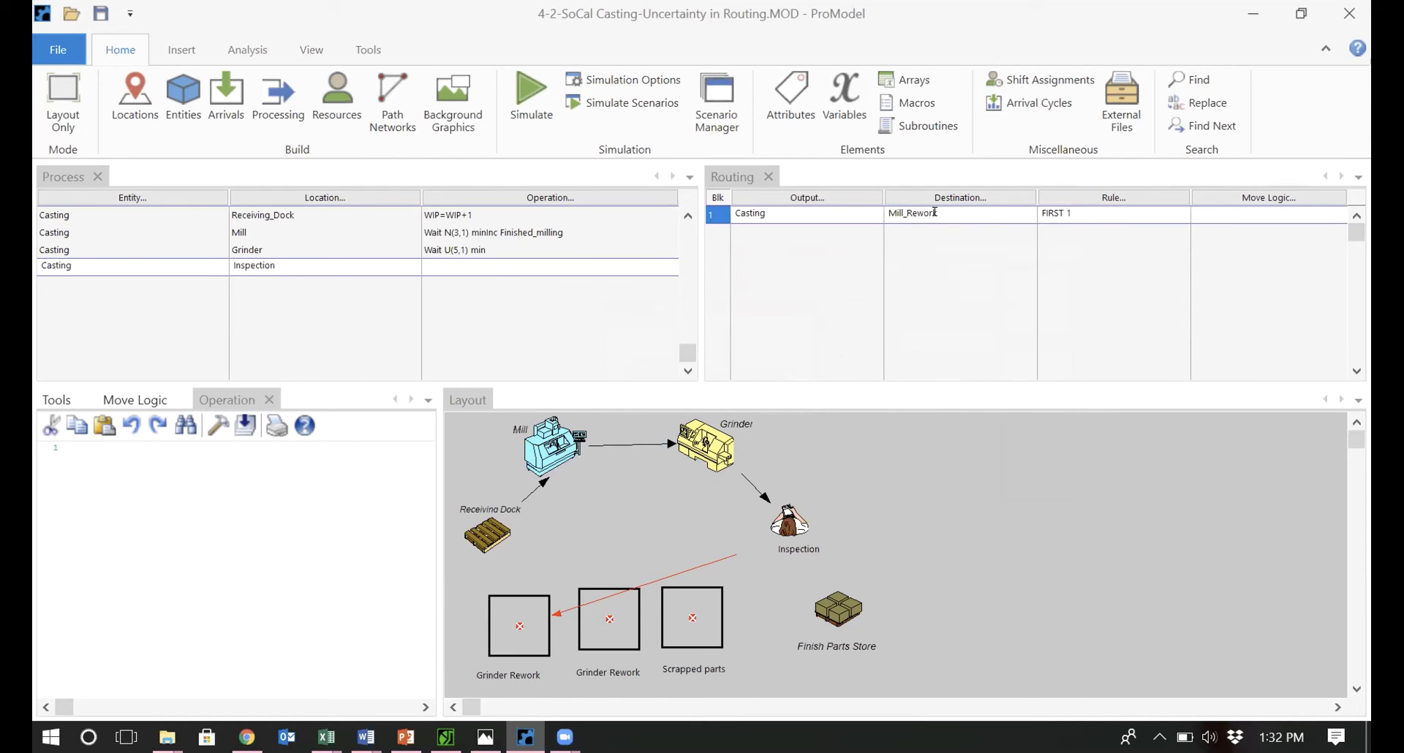
# Set the Mill_Rework routing rule to Probability 0.12, consulting the inspection percentages in the Word problem description.
pyautogui.click(1117, 195)
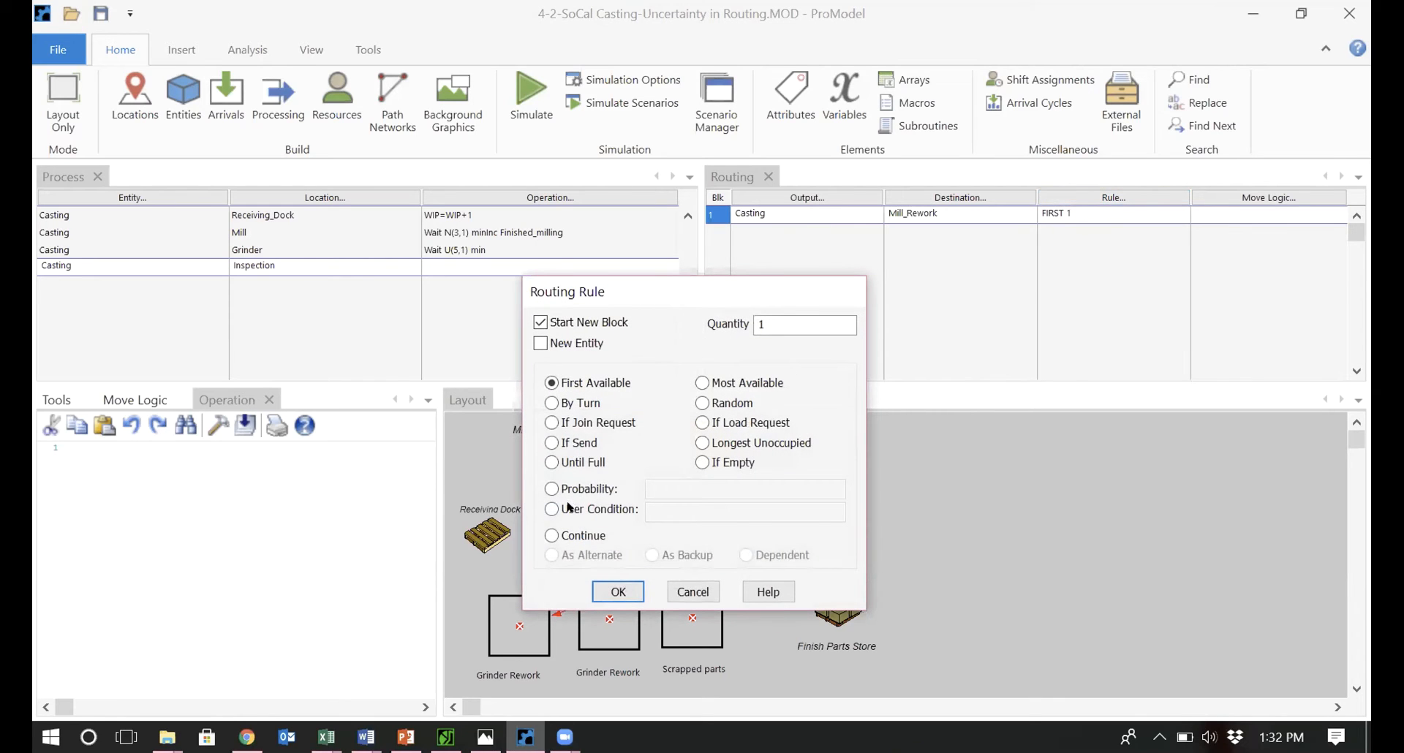
pyautogui.click(583, 489)
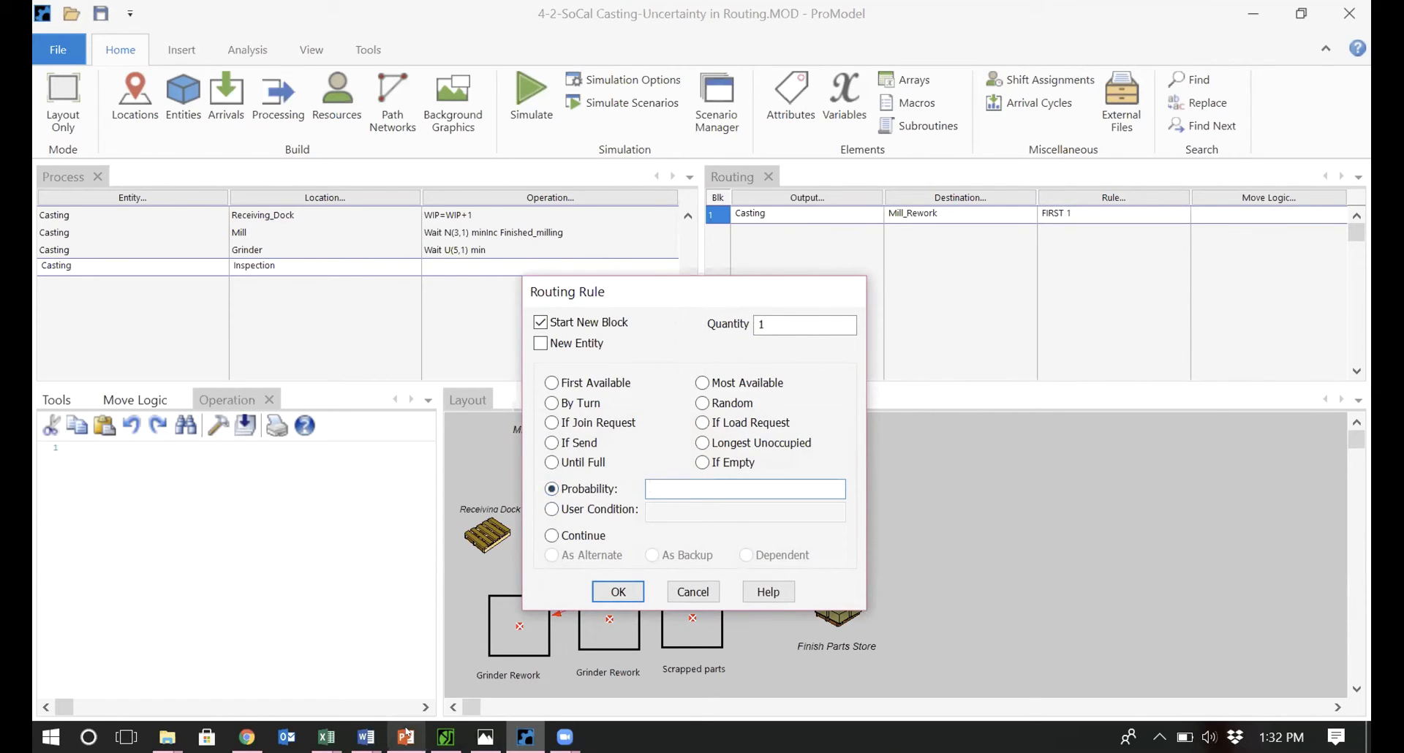
pyautogui.moveTo(366, 736)
pyautogui.click(187, 687)
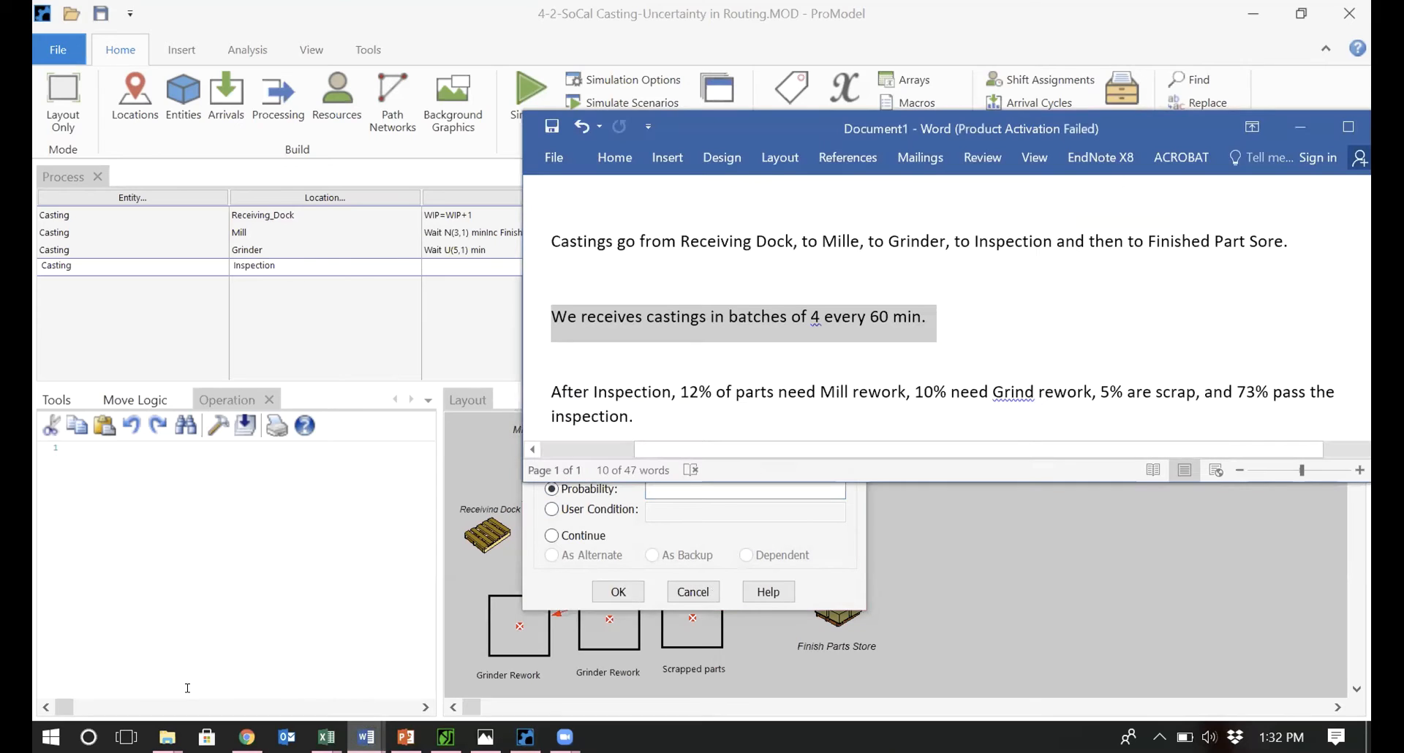
pyautogui.click(850, 543)
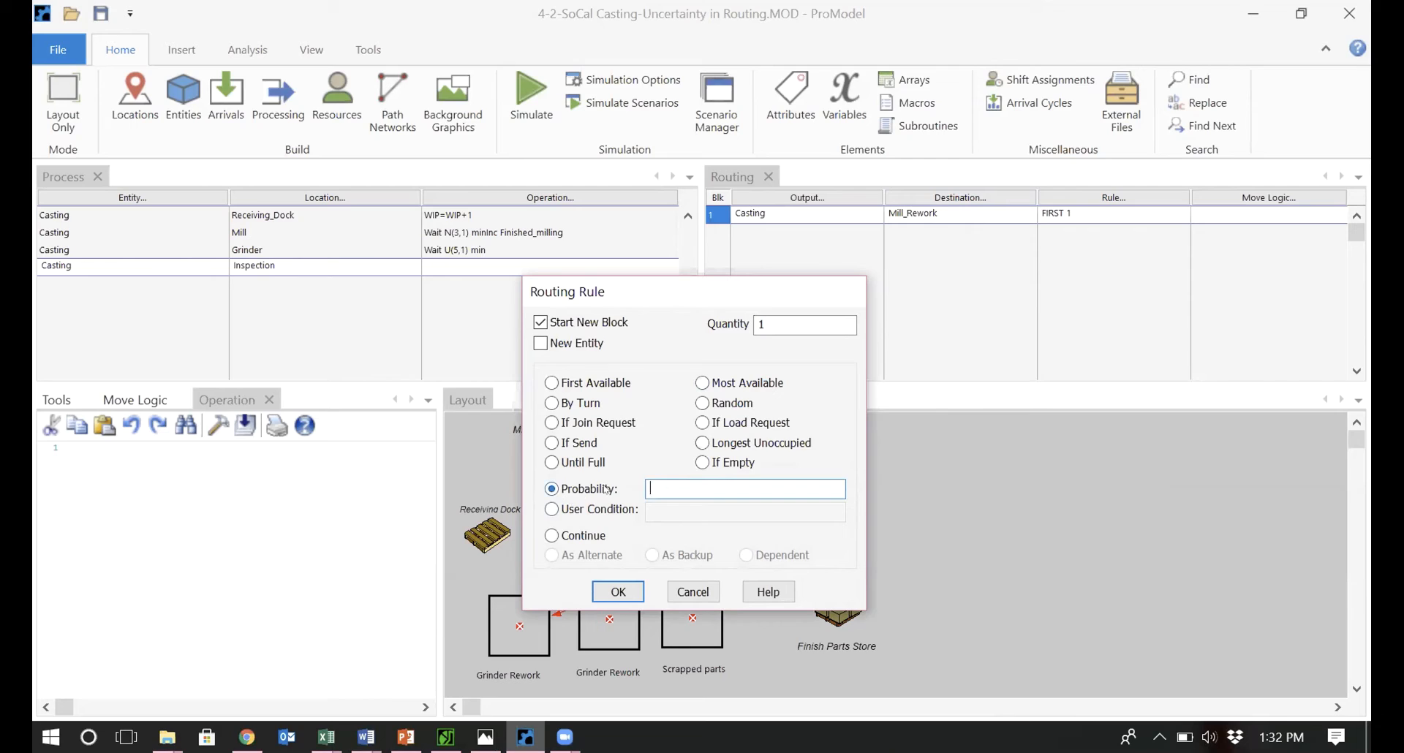
pyautogui.write('0.12')
pyautogui.click(618, 591)
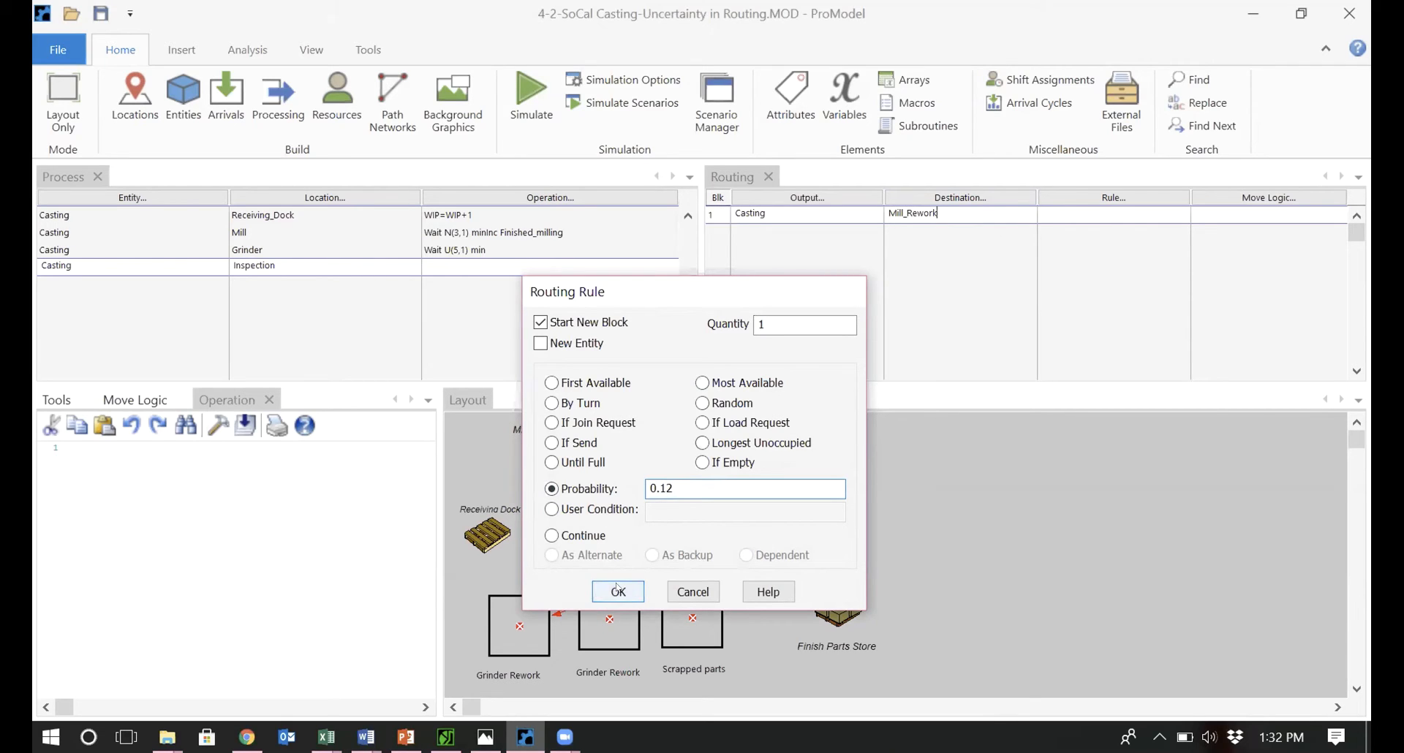
# Add a second Inspection routing line sending Casting to Grinder_Rework with a probability of 0.1.
pyautogui.click(784, 230)
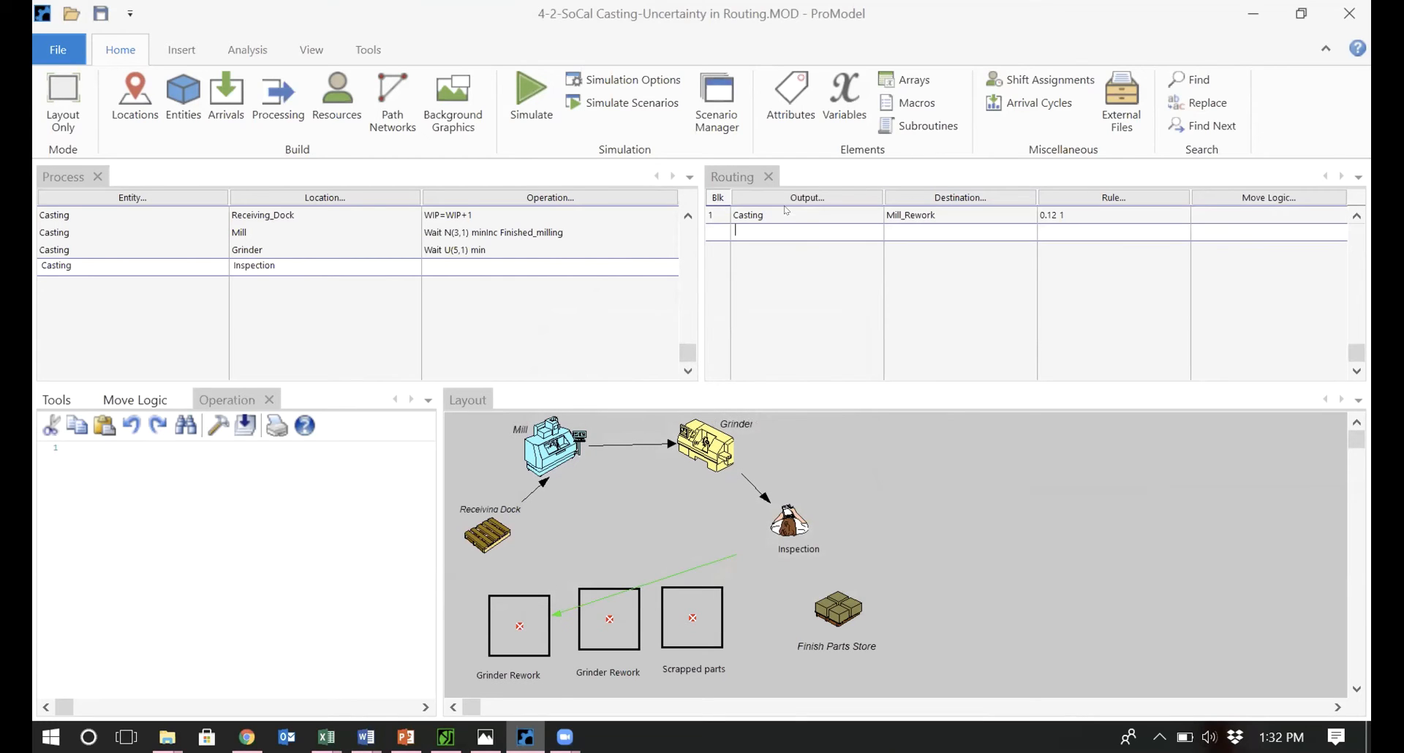
pyautogui.doubleClick(778, 231)
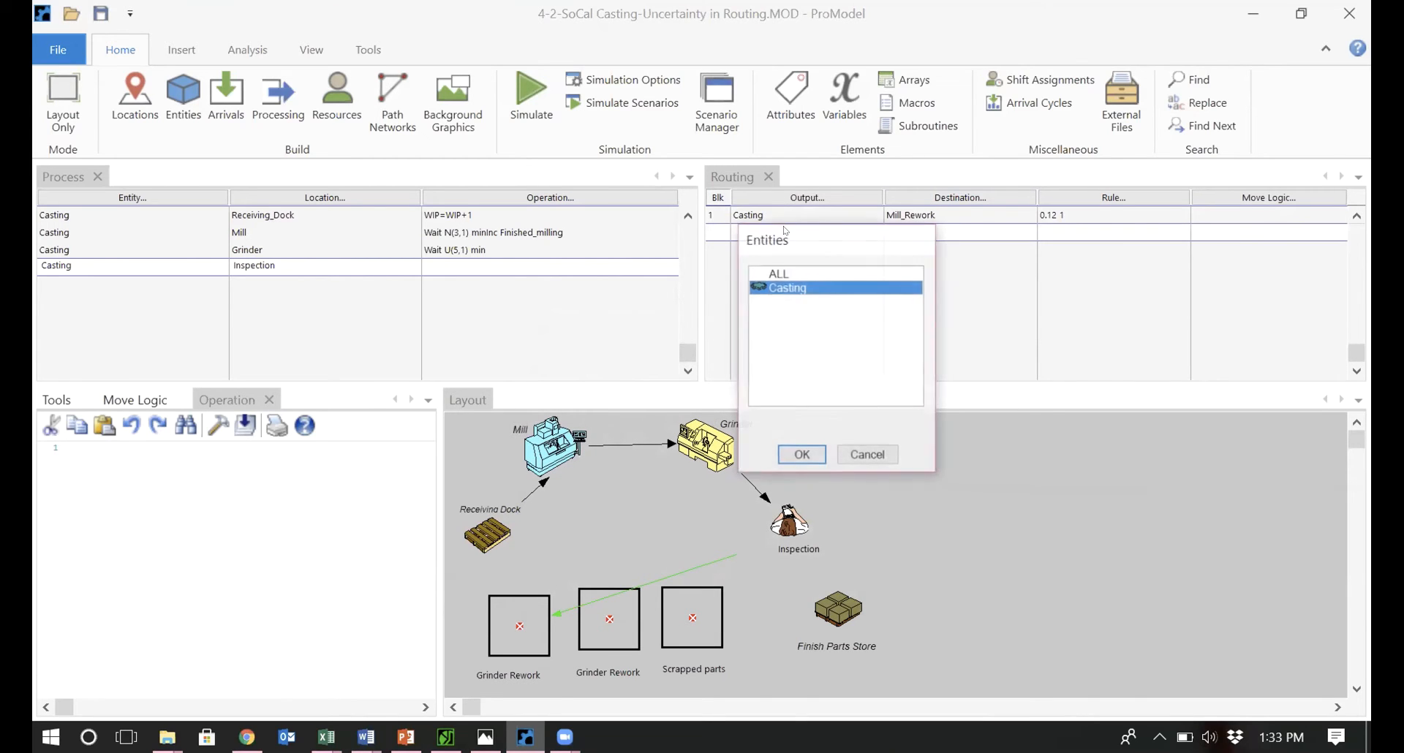
pyautogui.doubleClick(796, 288)
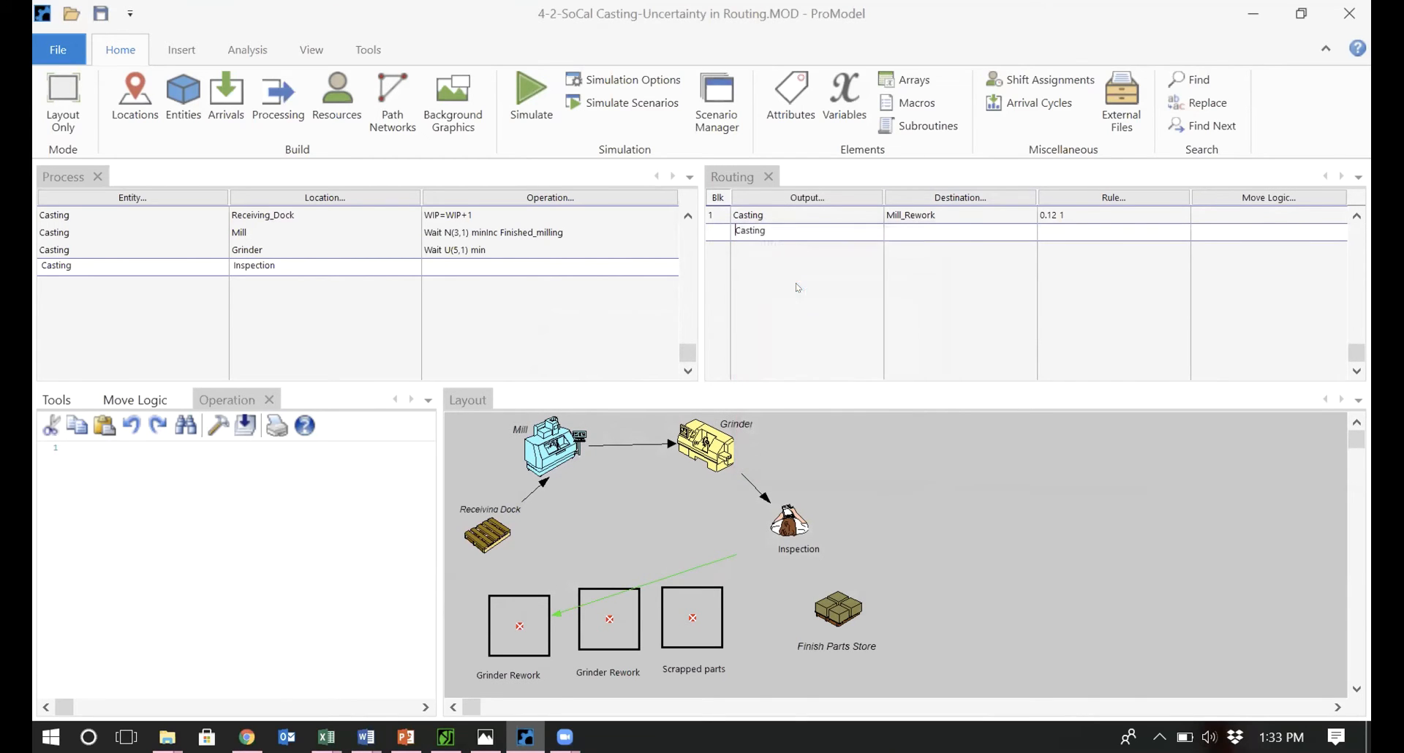
pyautogui.doubleClick(915, 231)
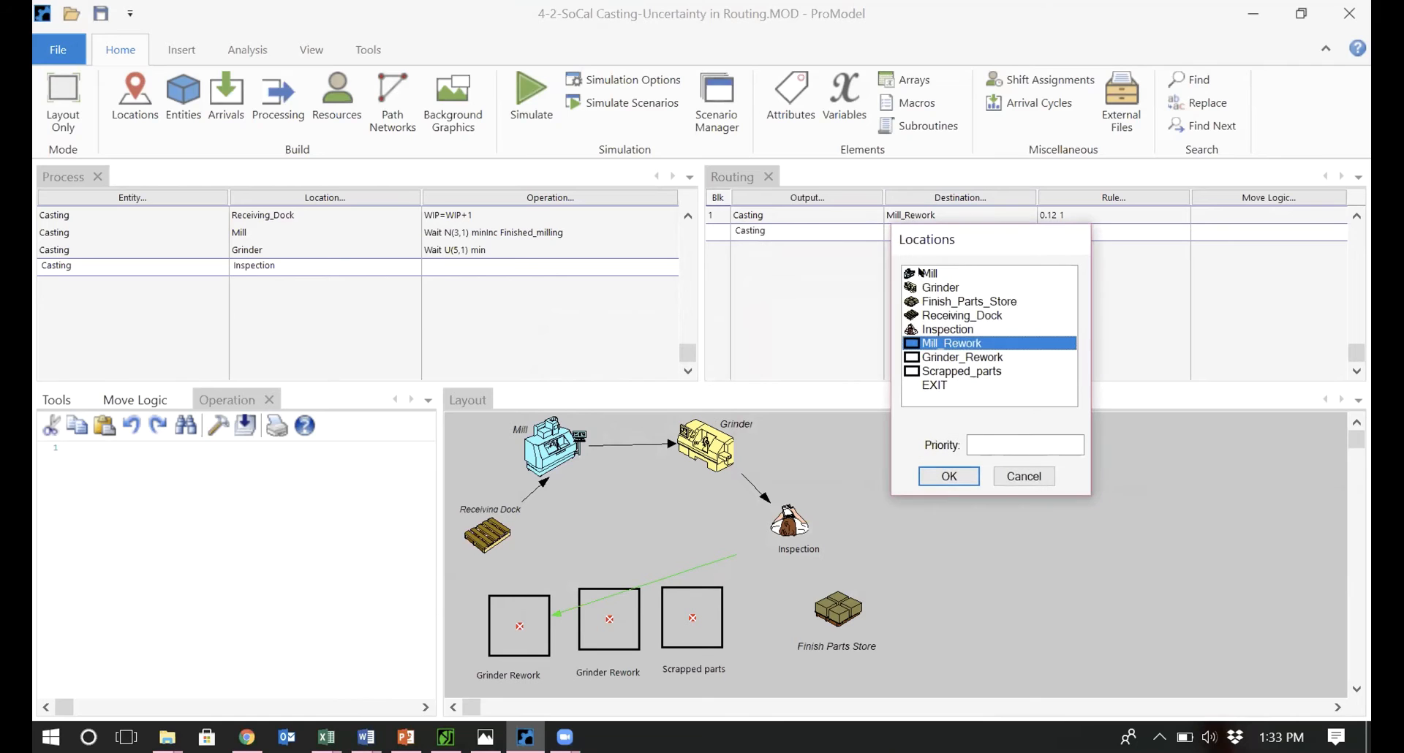
pyautogui.doubleClick(952, 356)
pyautogui.doubleClick(1054, 228)
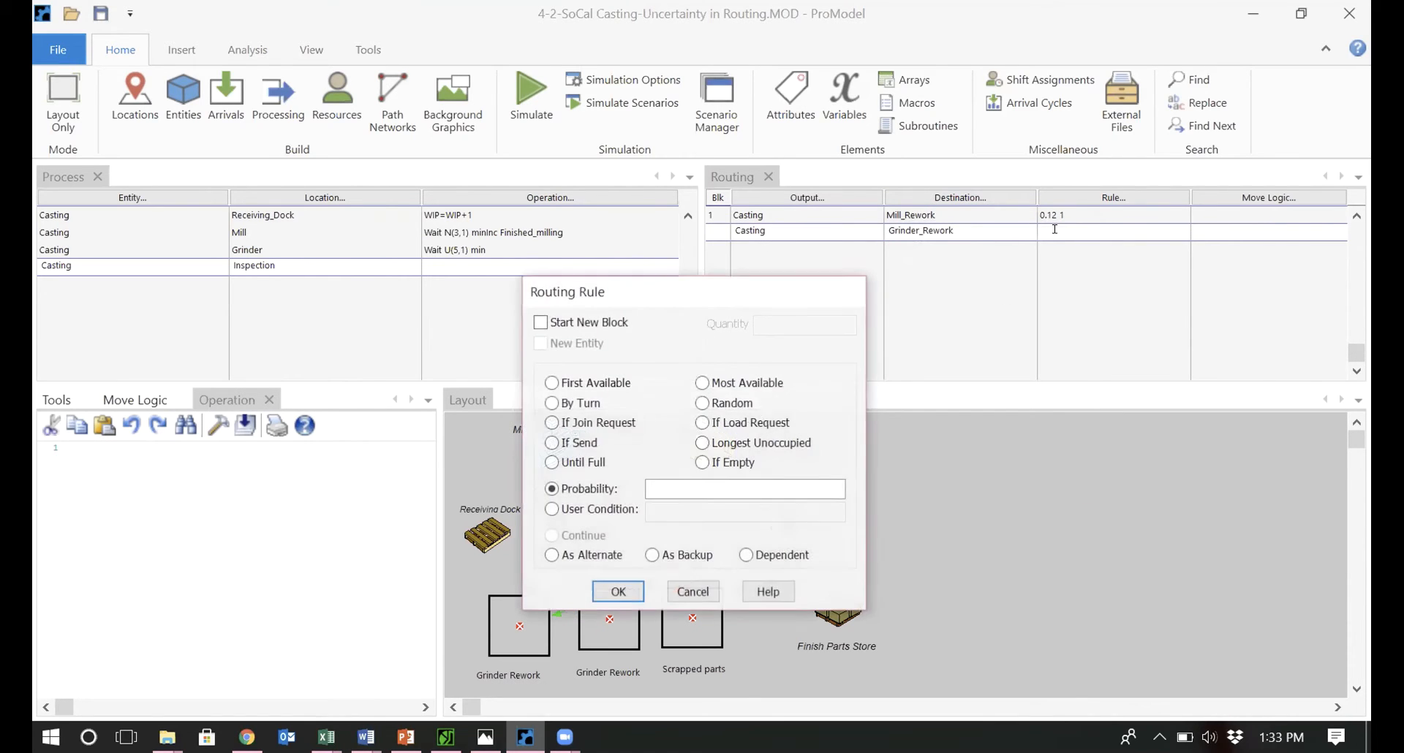
pyautogui.click(679, 487)
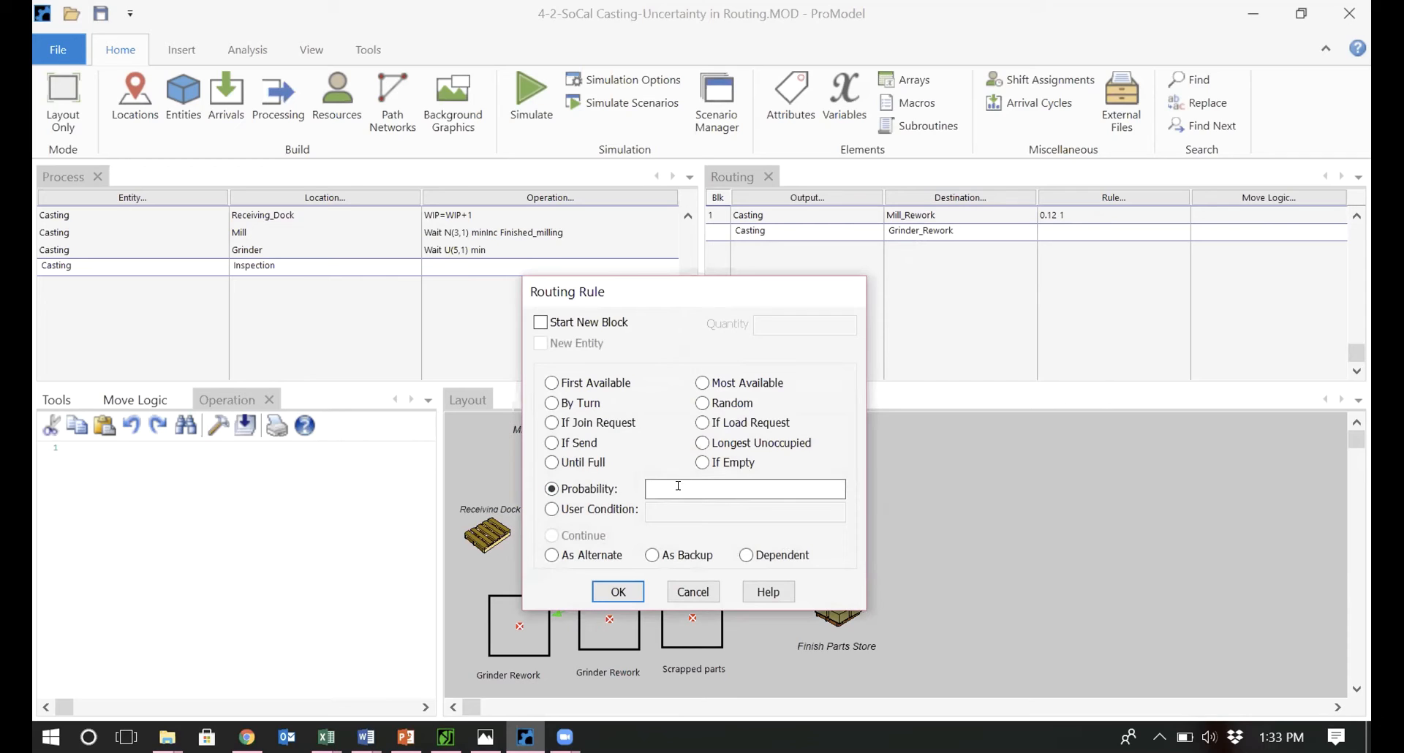
pyautogui.write('0.1')
pyautogui.click(618, 592)
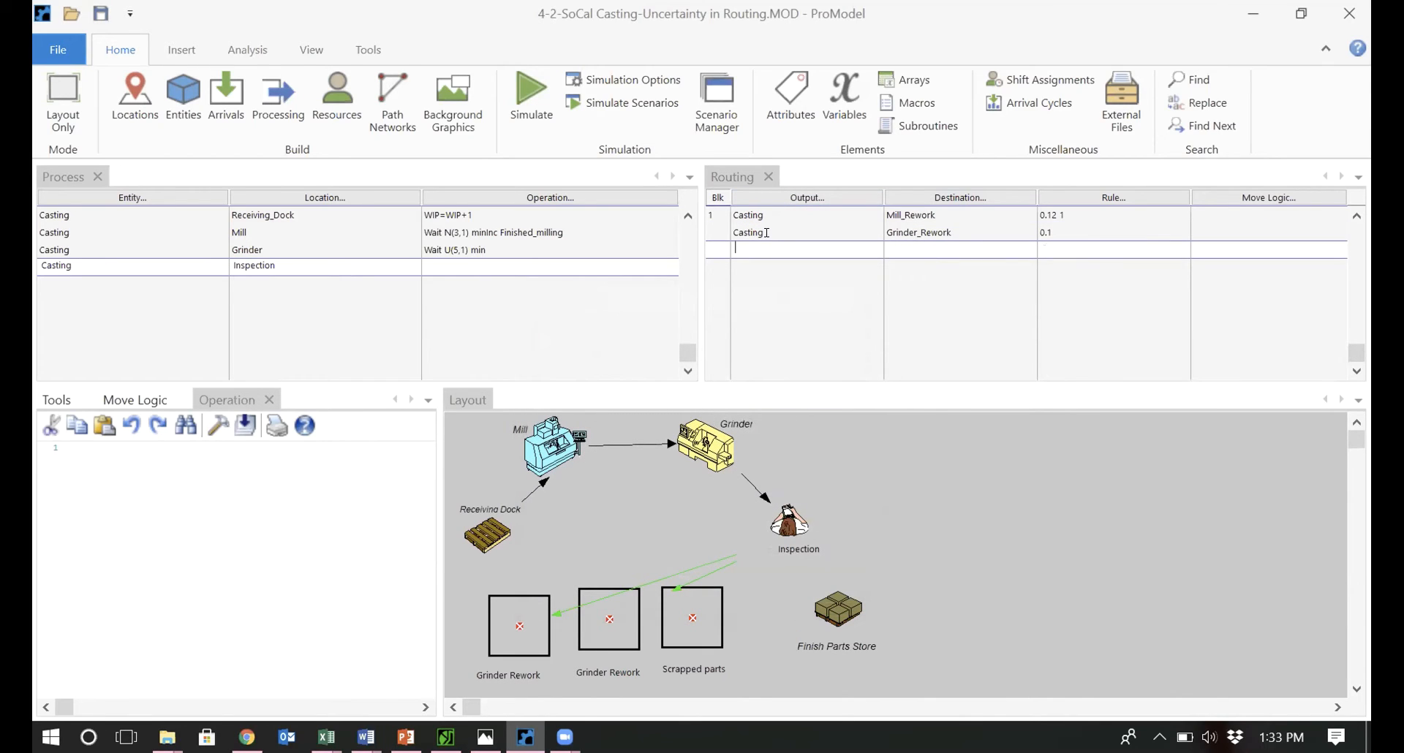
# Add a third Inspection routing line sending Casting to Scrapped_parts with a probability of 0.05.
pyautogui.doubleClick(769, 232)
pyautogui.doubleClick(783, 302)
pyautogui.doubleClick(909, 242)
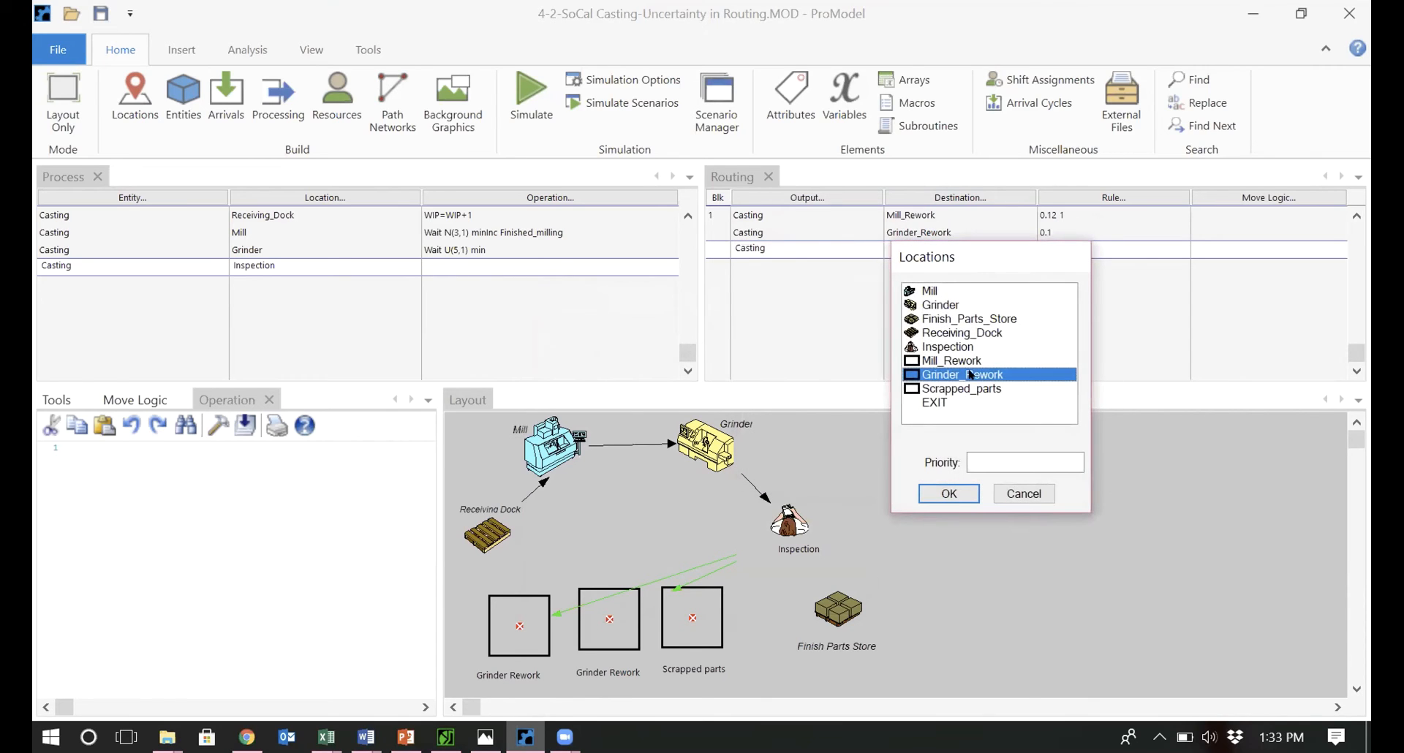
pyautogui.doubleClick(972, 389)
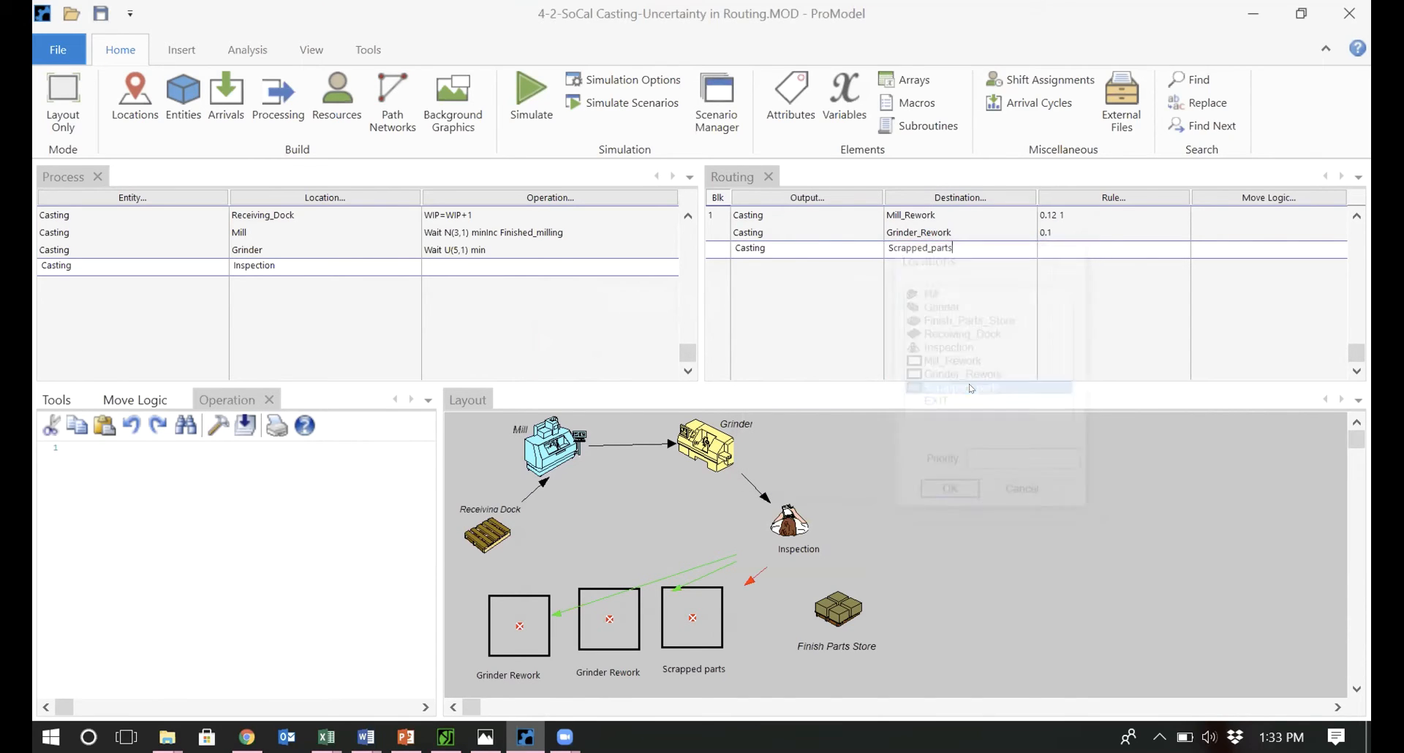
pyautogui.doubleClick(1064, 243)
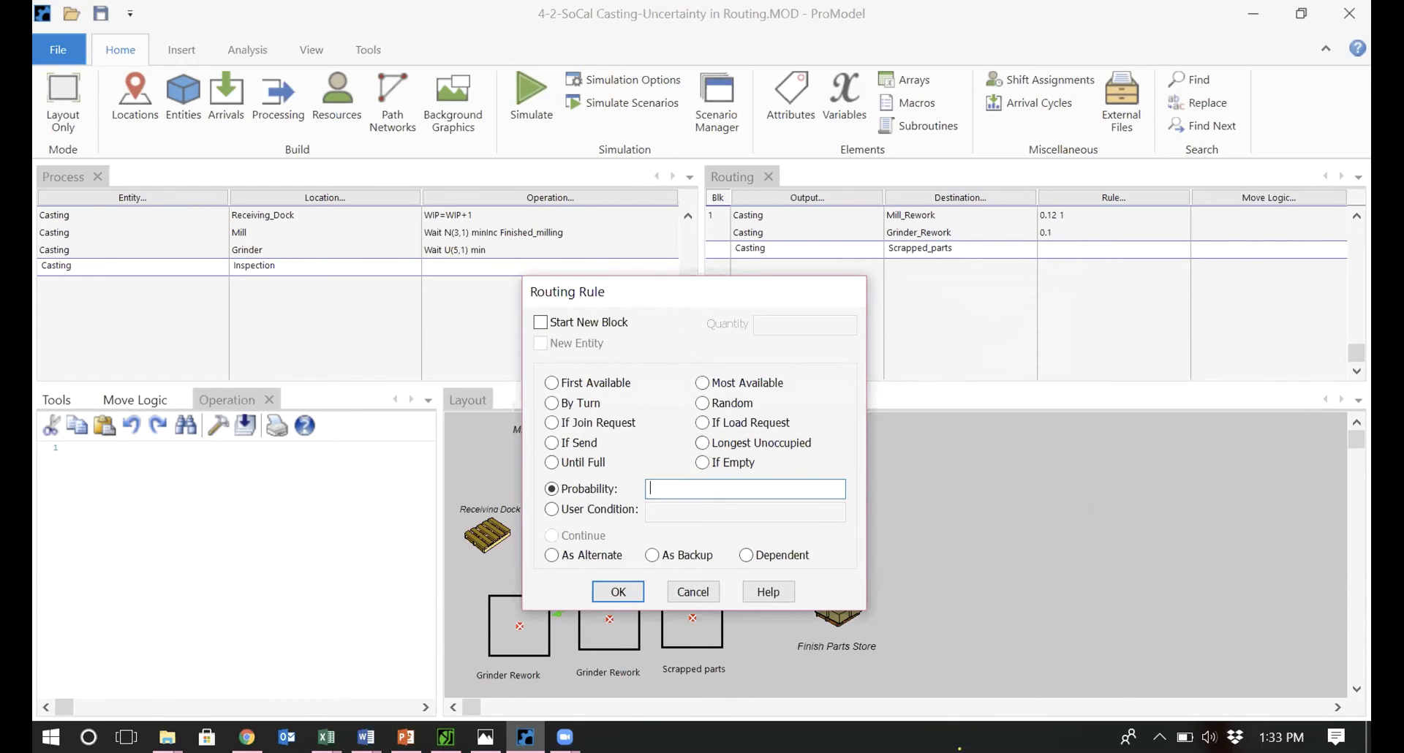
pyautogui.write('0.05')
pyautogui.click(608, 589)
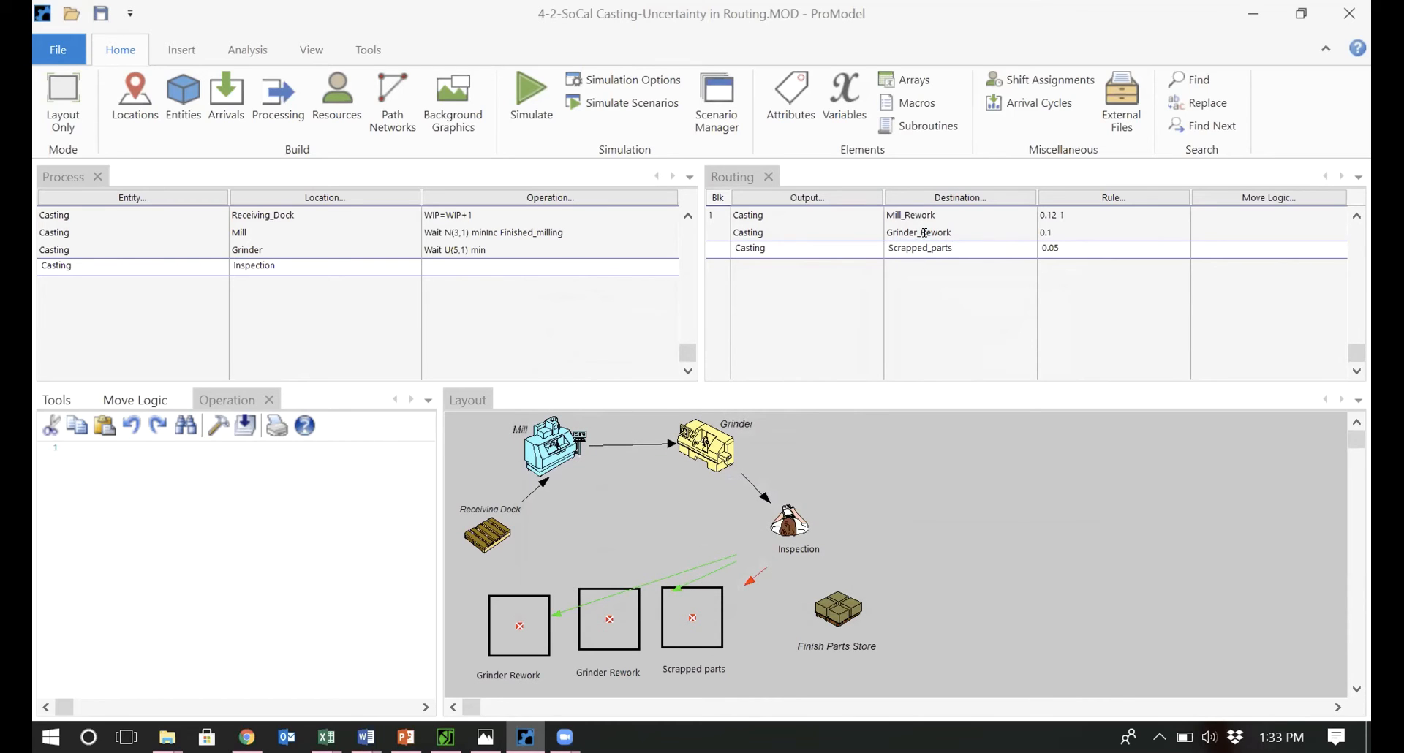
# Add a fourth Inspection routing line sending Casting to Finish_Parts_Store with a probability of 0.73.
pyautogui.doubleClick(823, 254)
pyautogui.doubleClick(805, 324)
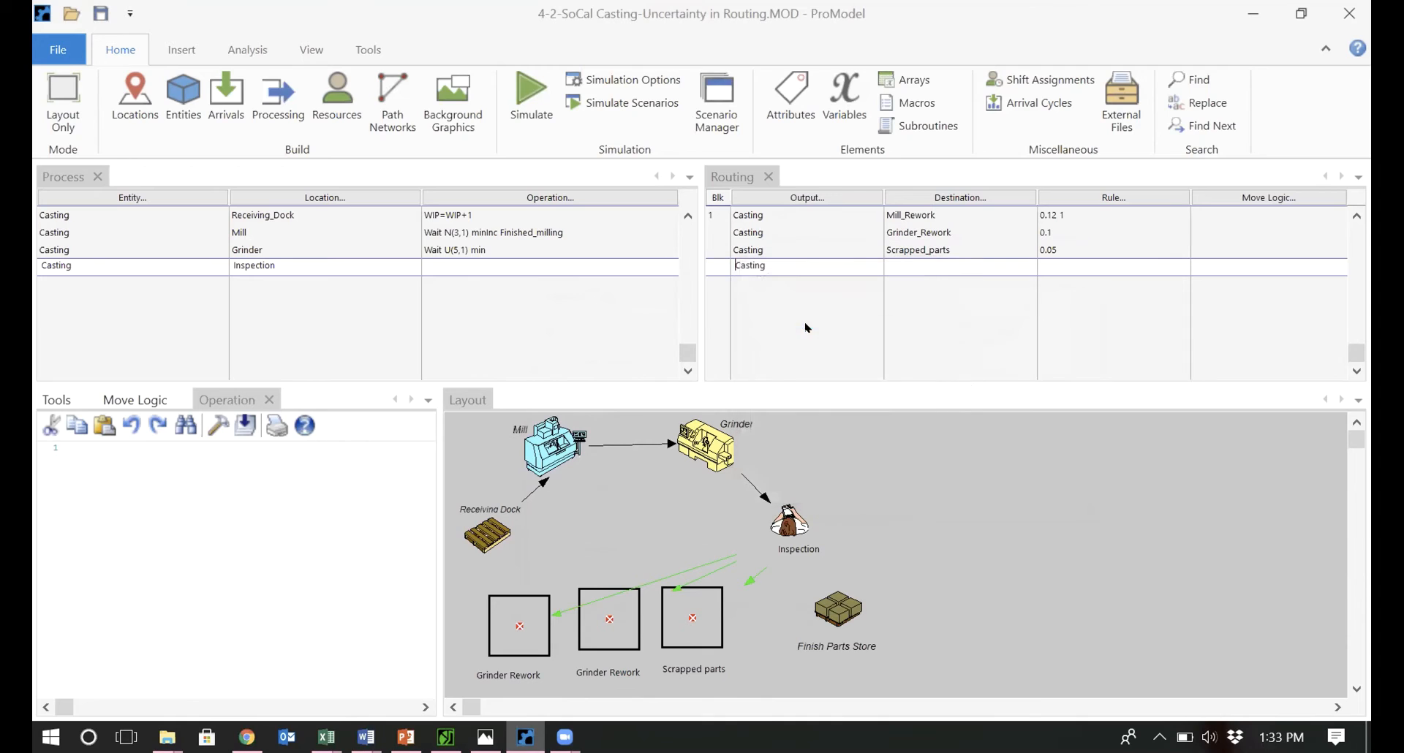
pyautogui.doubleClick(965, 255)
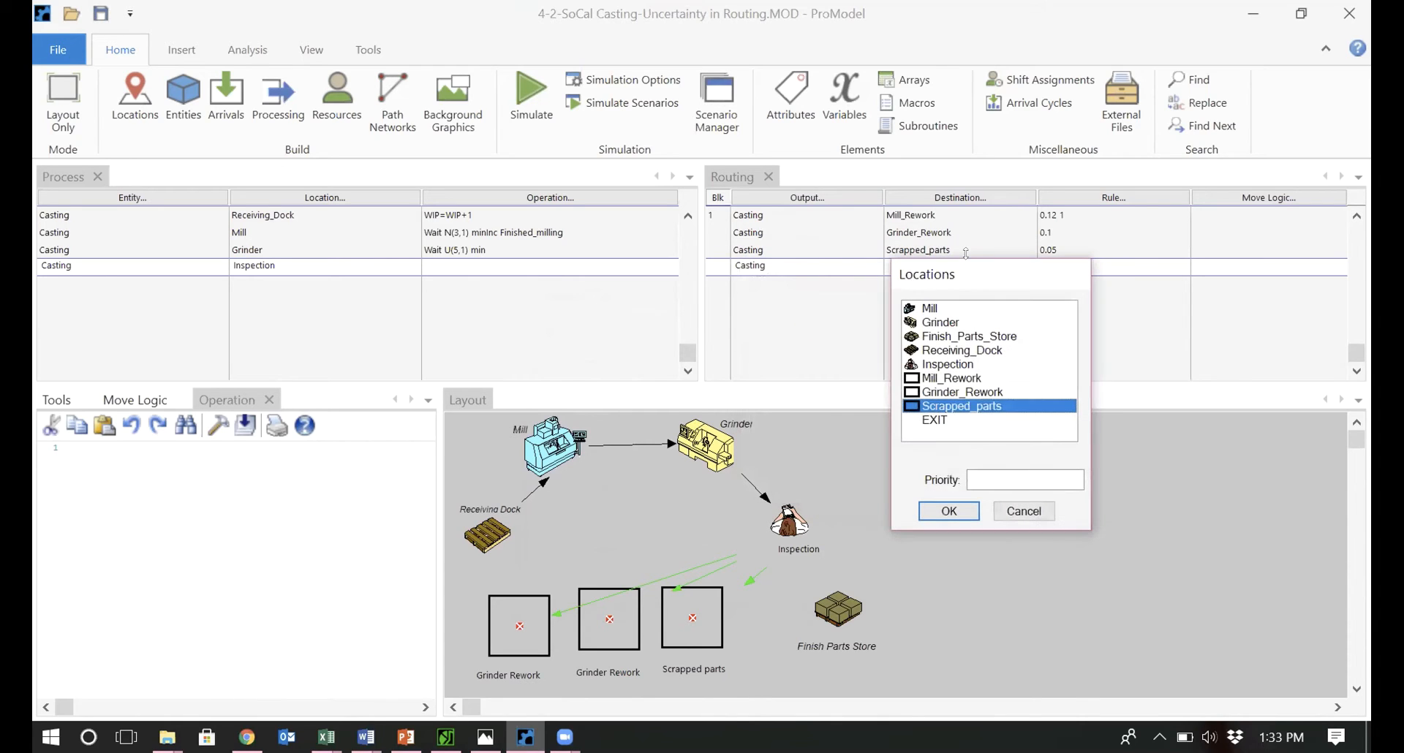
pyautogui.doubleClick(980, 336)
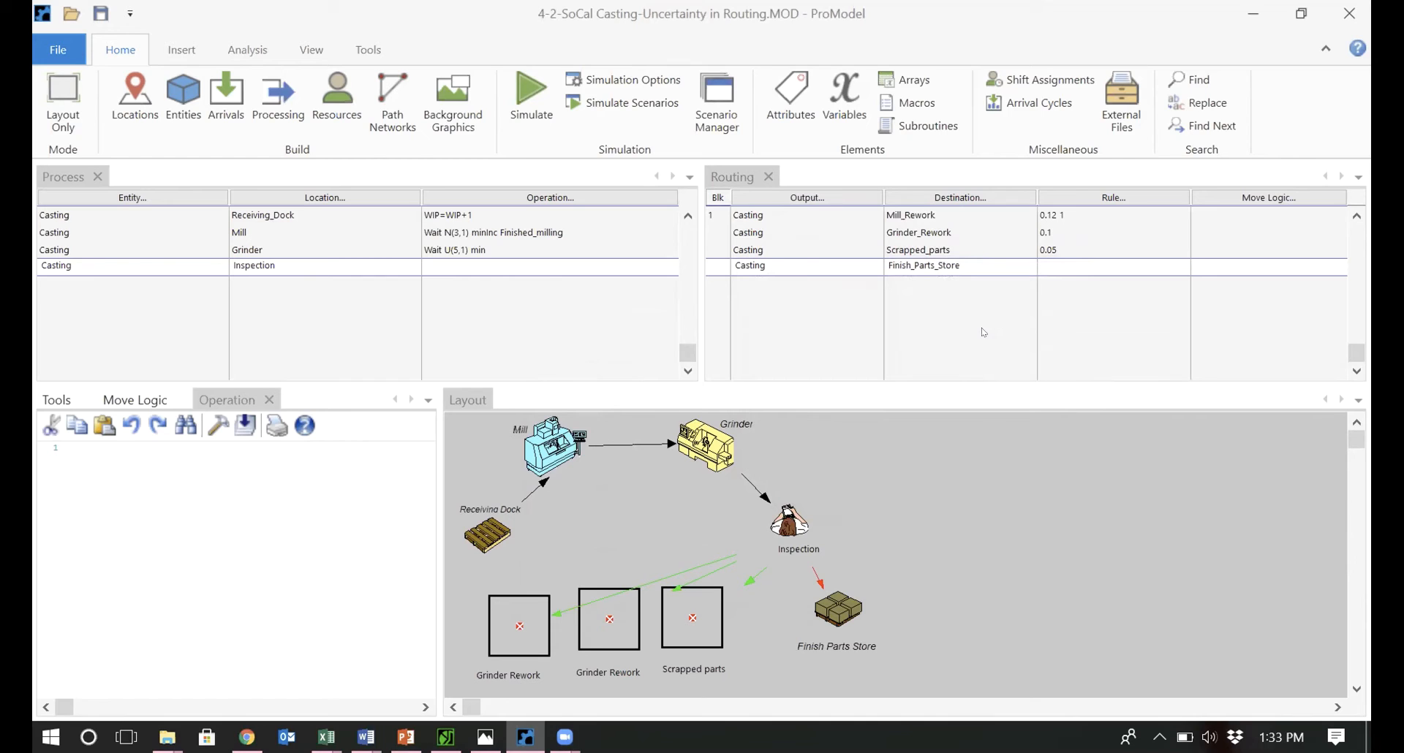
pyautogui.doubleClick(1066, 256)
pyautogui.write('0')
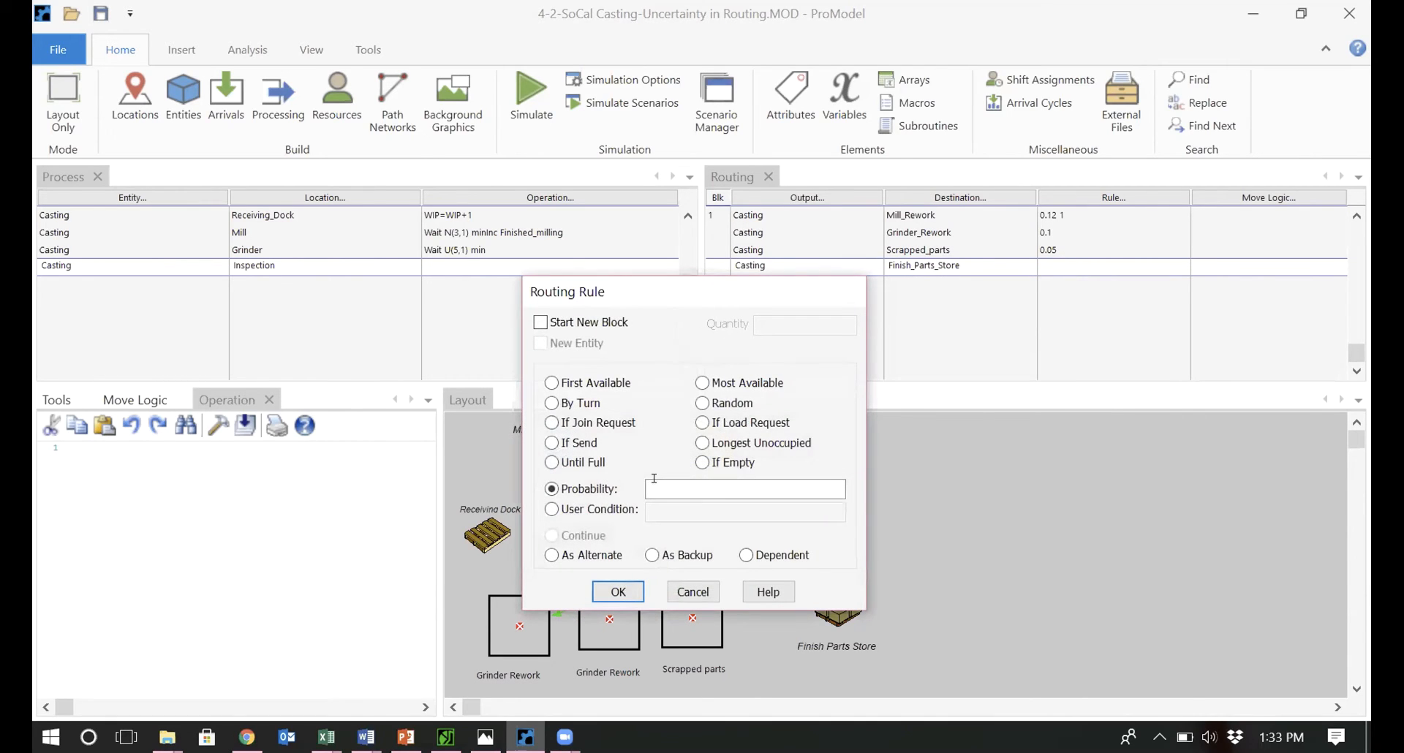
pyautogui.write('.73')
pyautogui.click(595, 587)
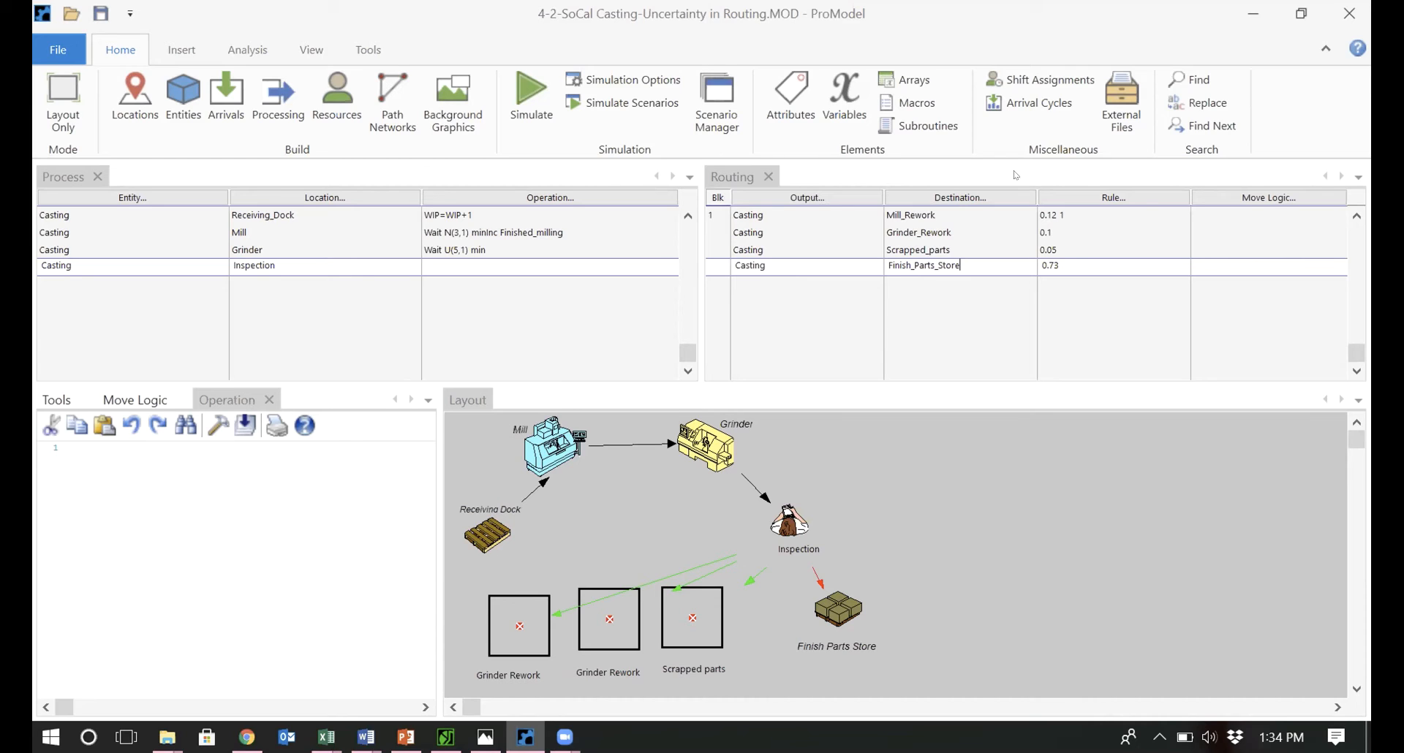
pyautogui.click(1094, 196)
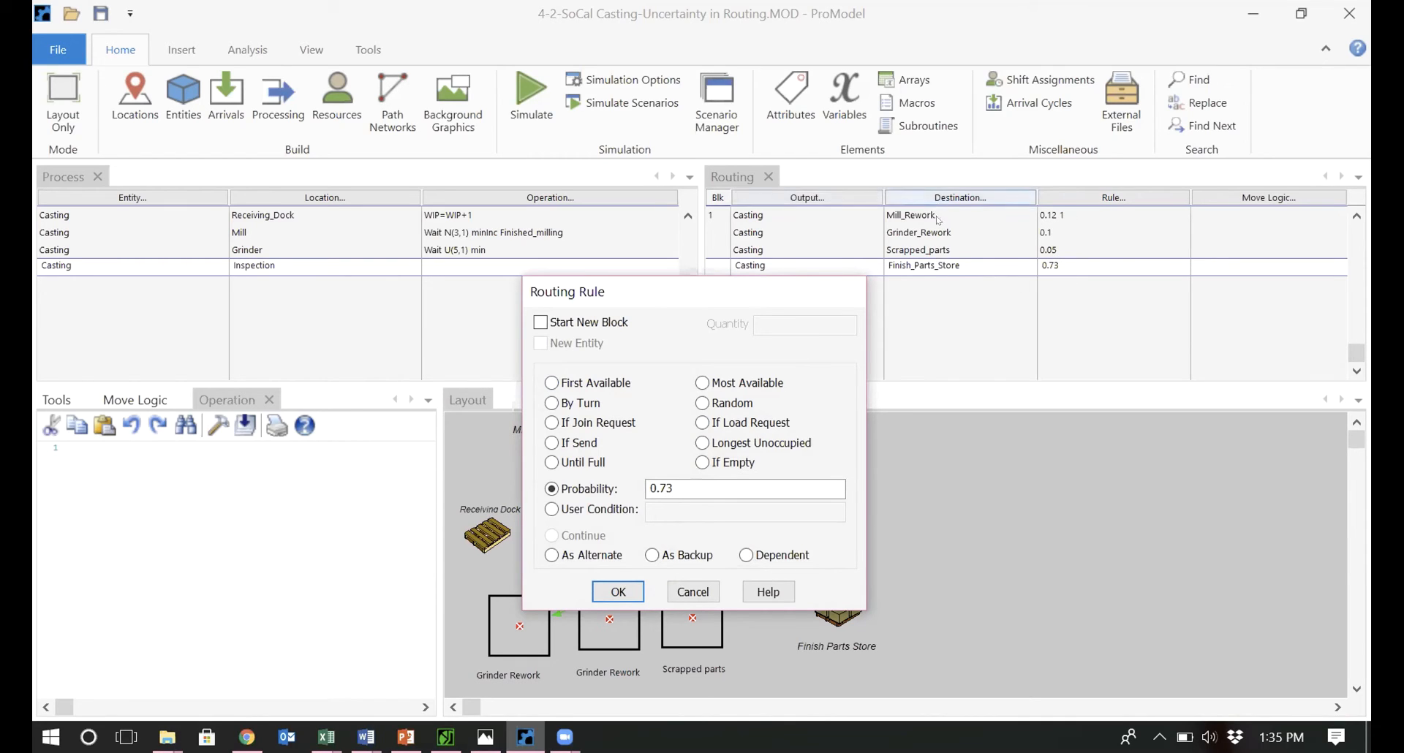
pyautogui.click(683, 593)
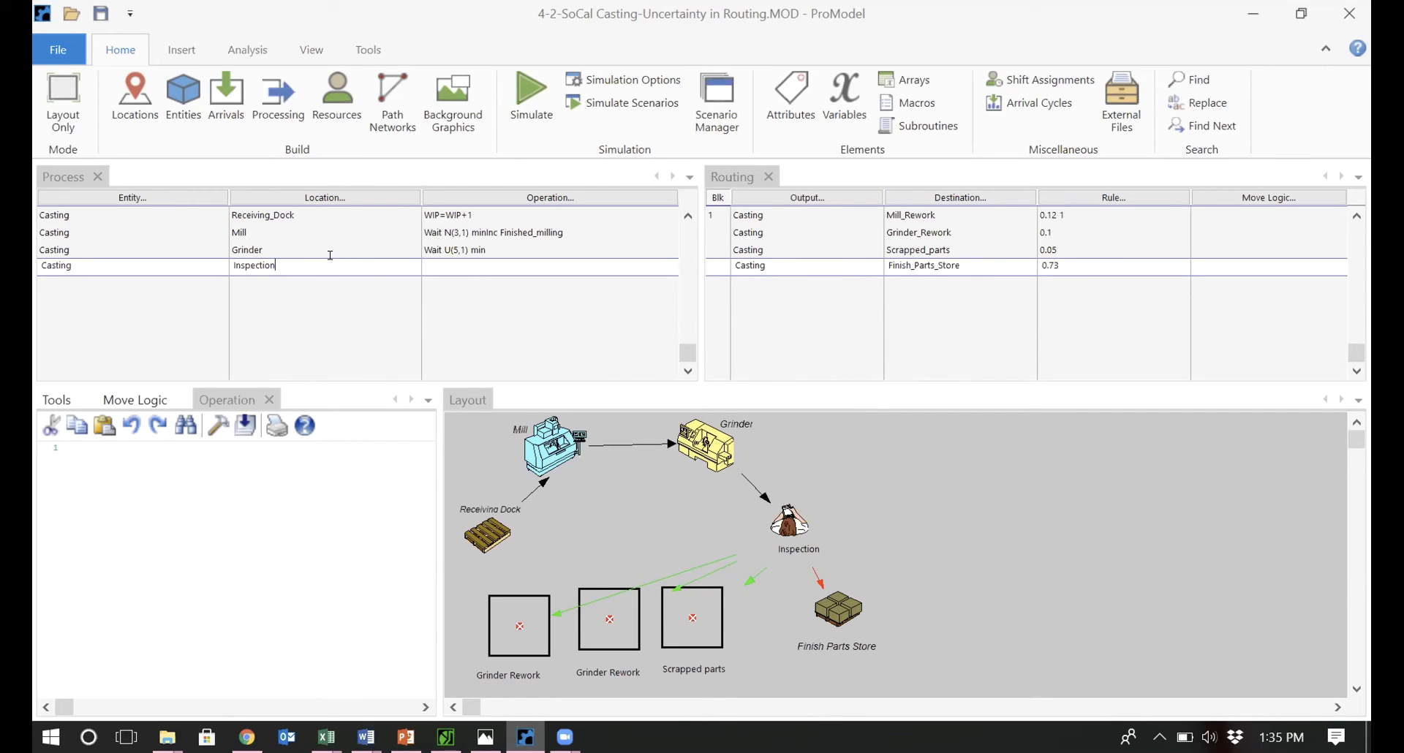
# Add a process record for Casting at Mill_Rework and route its Casting output to Mill.
pyautogui.press('Down')
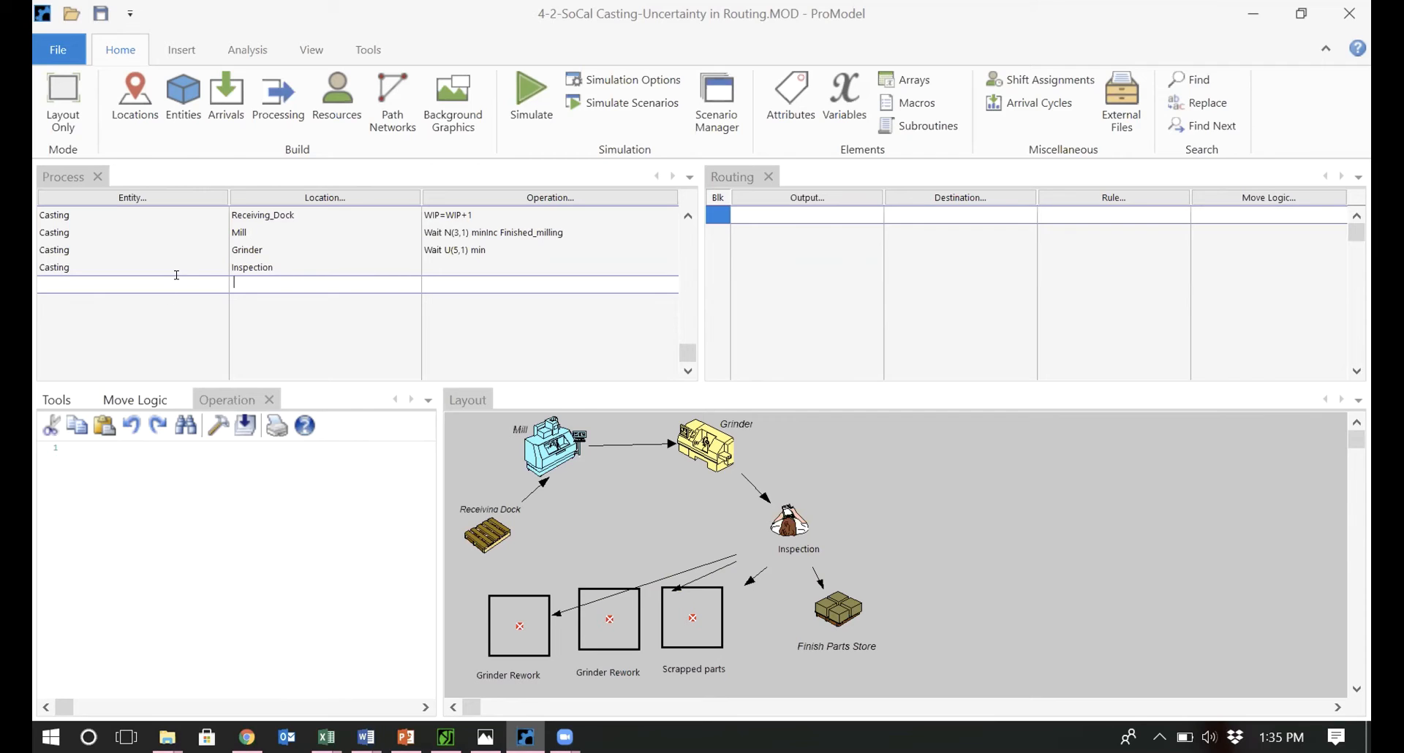
pyautogui.click(176, 275)
pyautogui.doubleClick(207, 334)
pyautogui.click(250, 274)
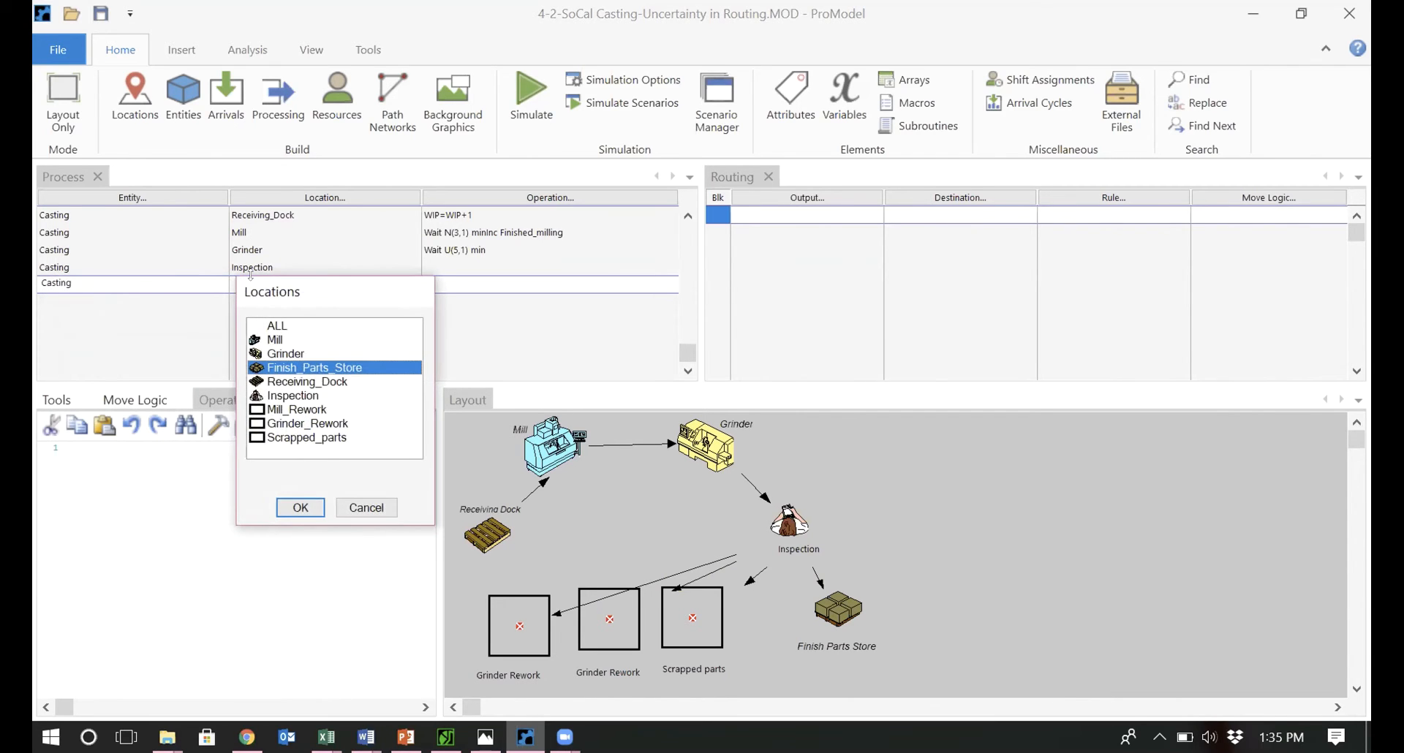
pyautogui.doubleClick(305, 411)
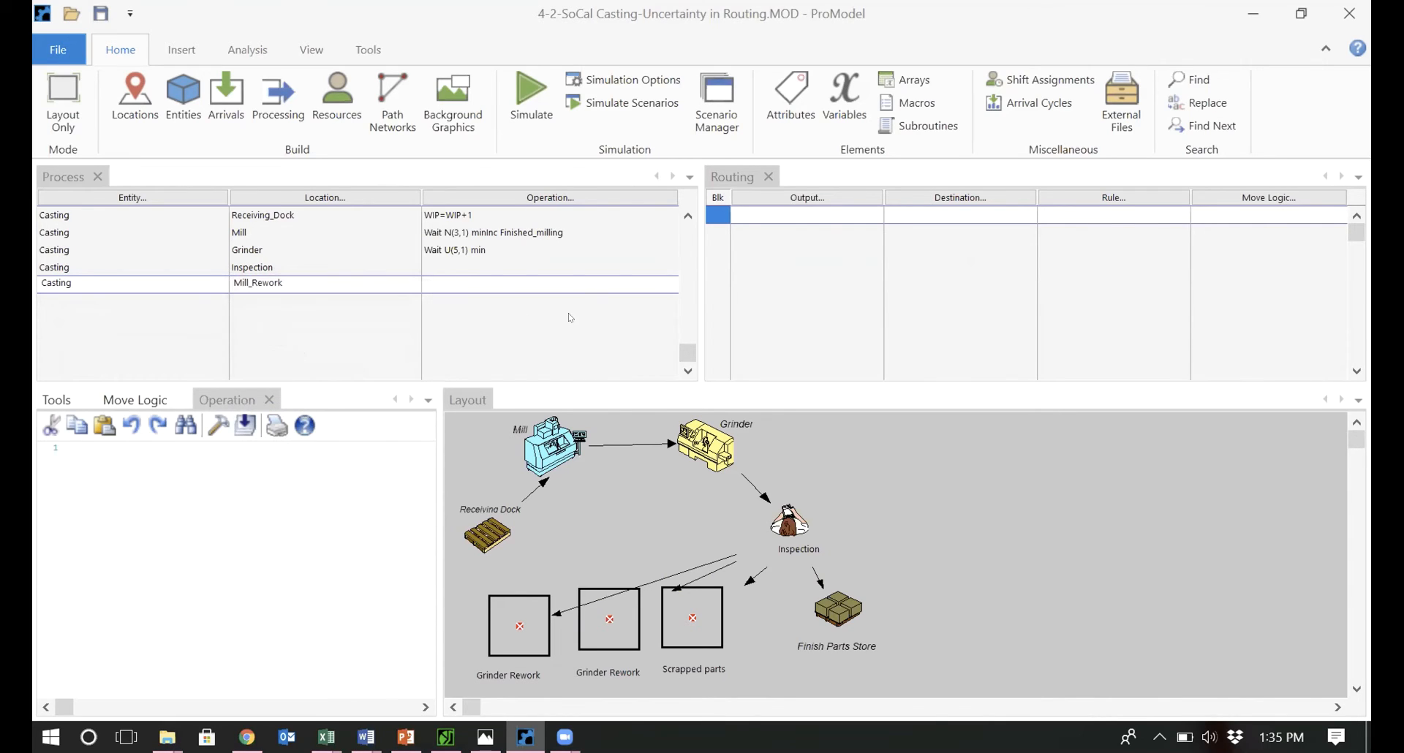
pyautogui.click(800, 212)
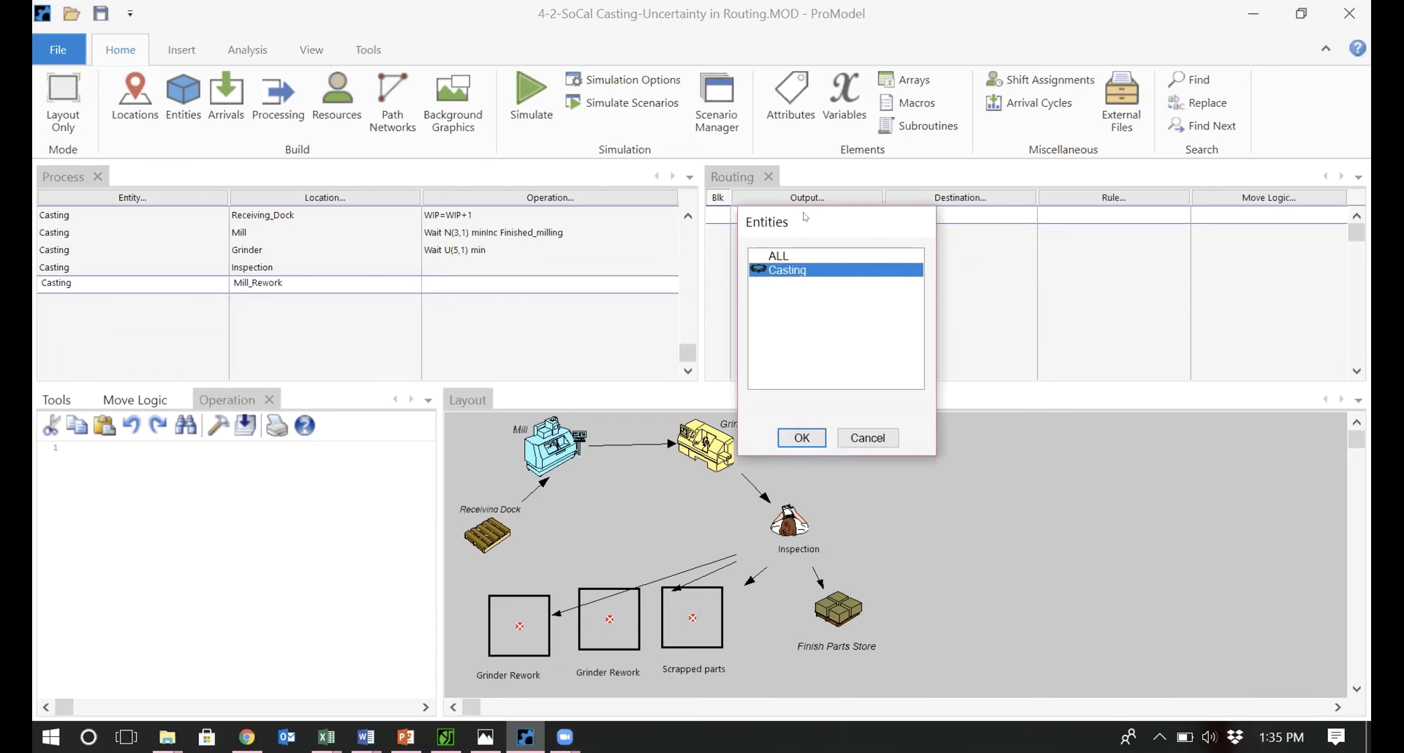
pyautogui.doubleClick(794, 272)
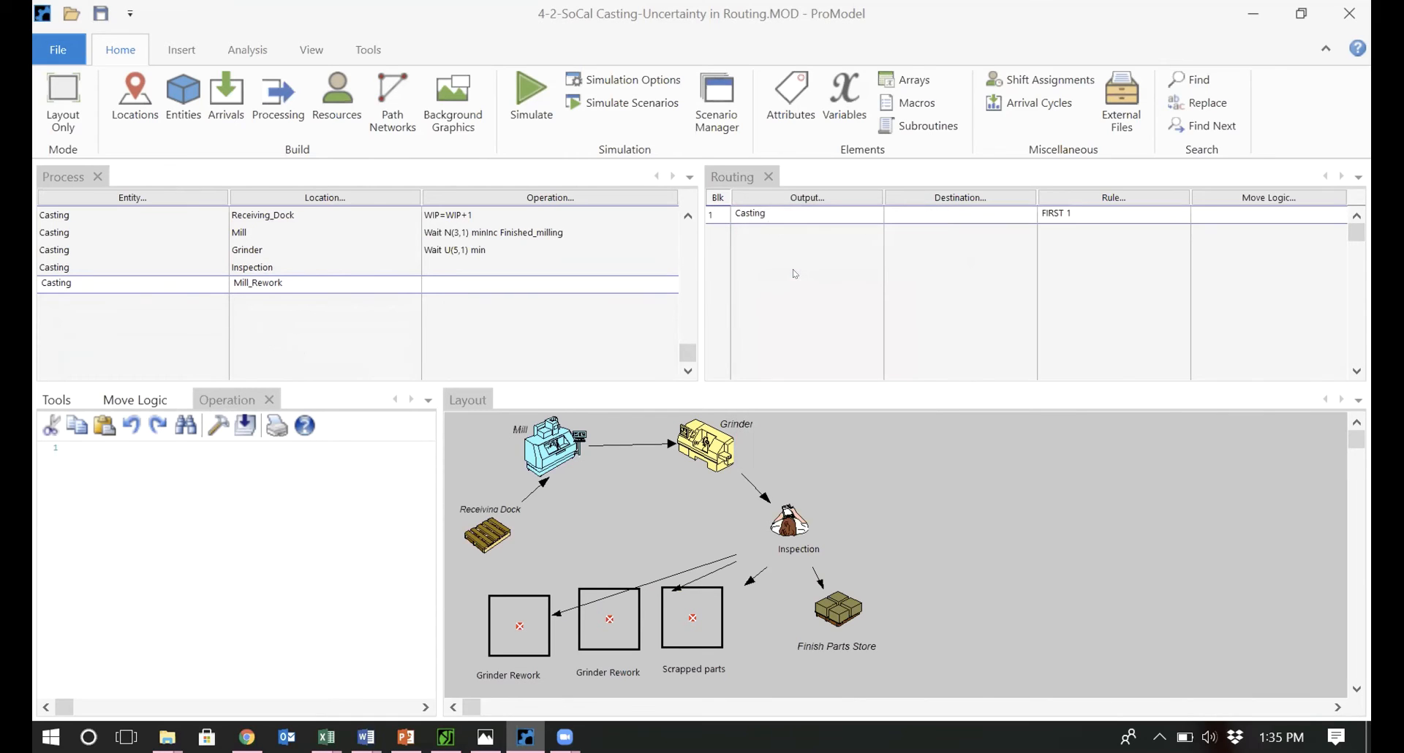
pyautogui.click(908, 210)
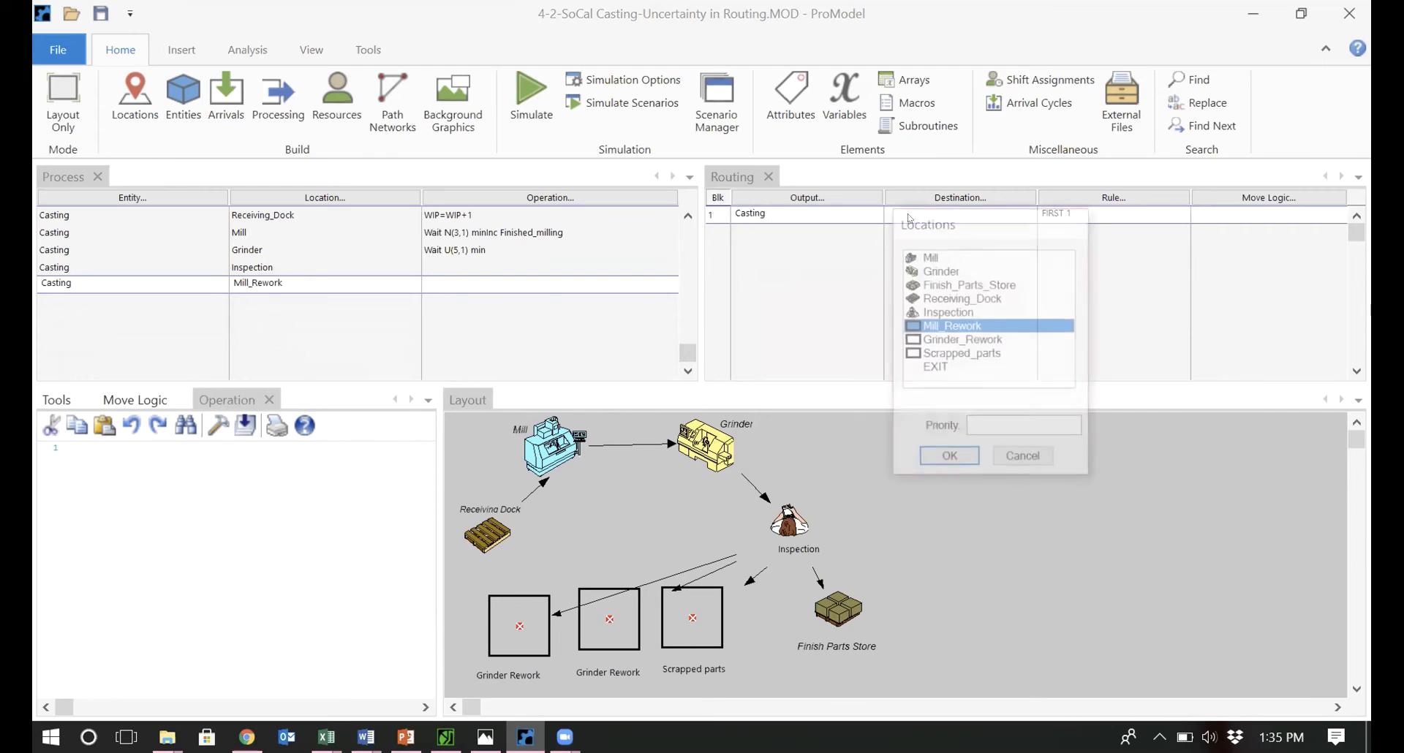
pyautogui.doubleClick(940, 257)
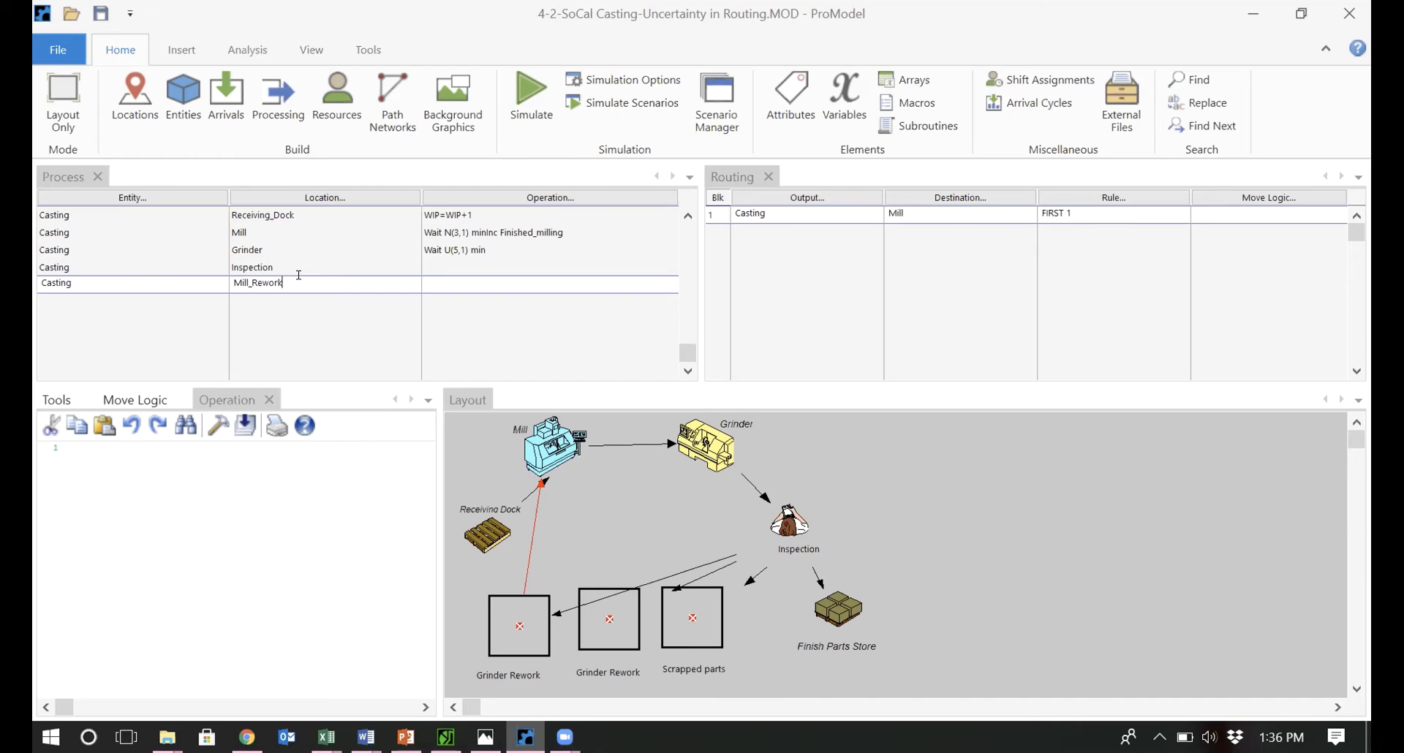
# Add a process record for Casting at Grinder_Rework and route its Casting output to Grinder.
pyautogui.press('Return')
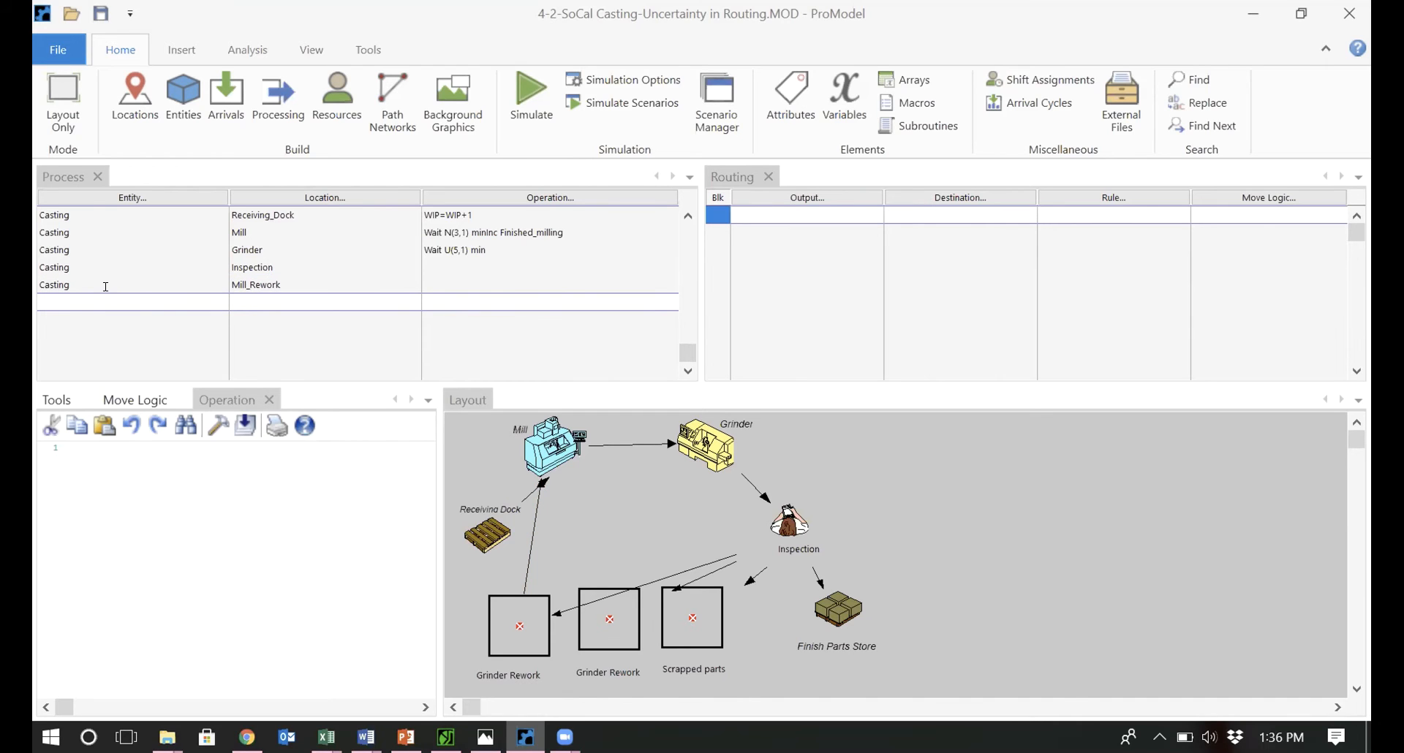
pyautogui.doubleClick(105, 286)
pyautogui.doubleClick(107, 355)
pyautogui.doubleClick(254, 299)
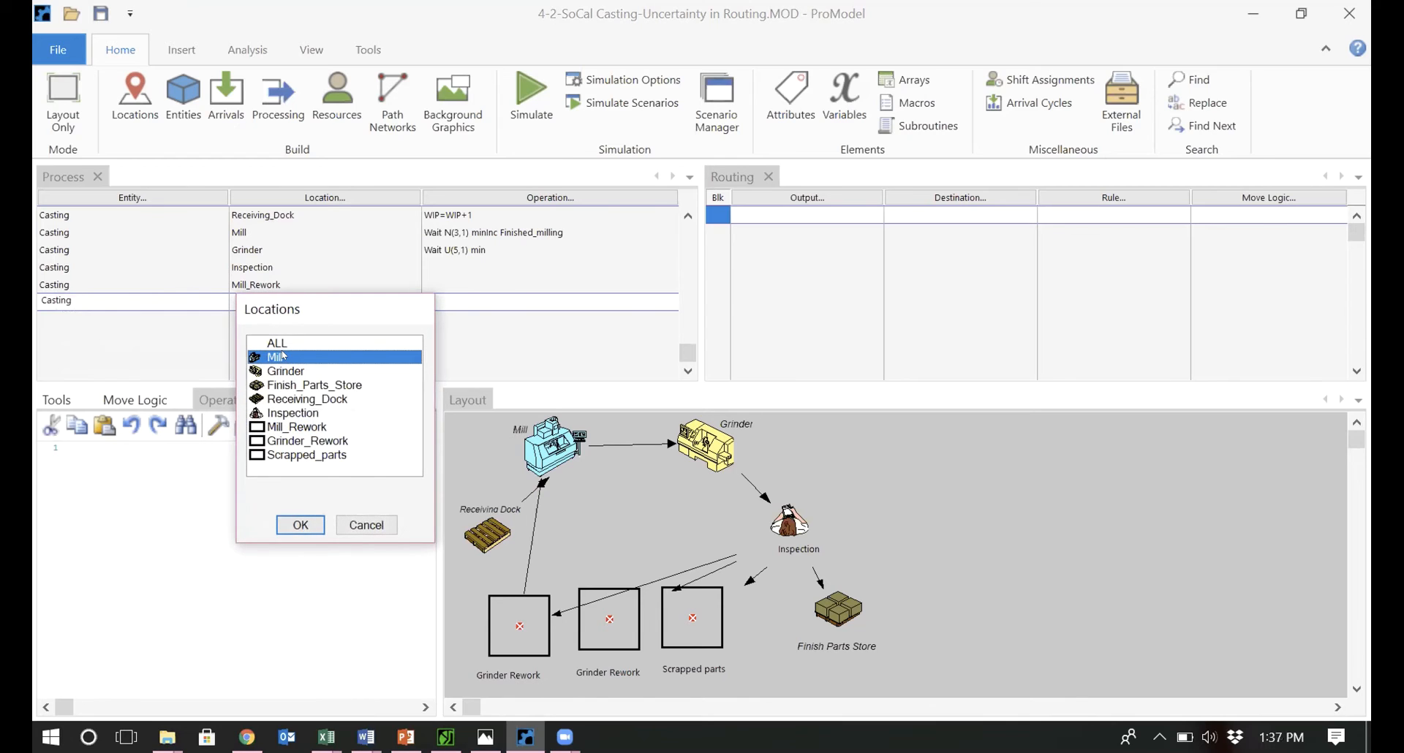
pyautogui.doubleClick(305, 441)
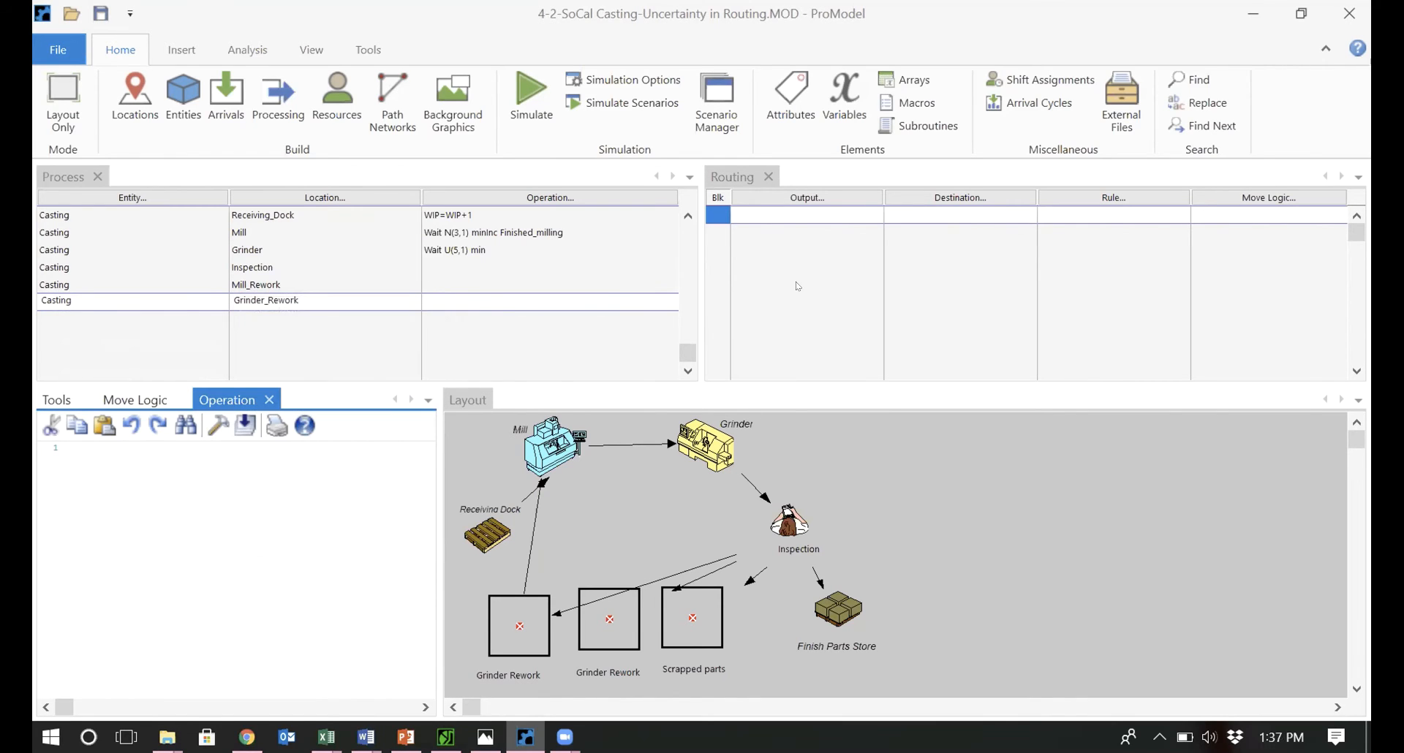
pyautogui.doubleClick(810, 207)
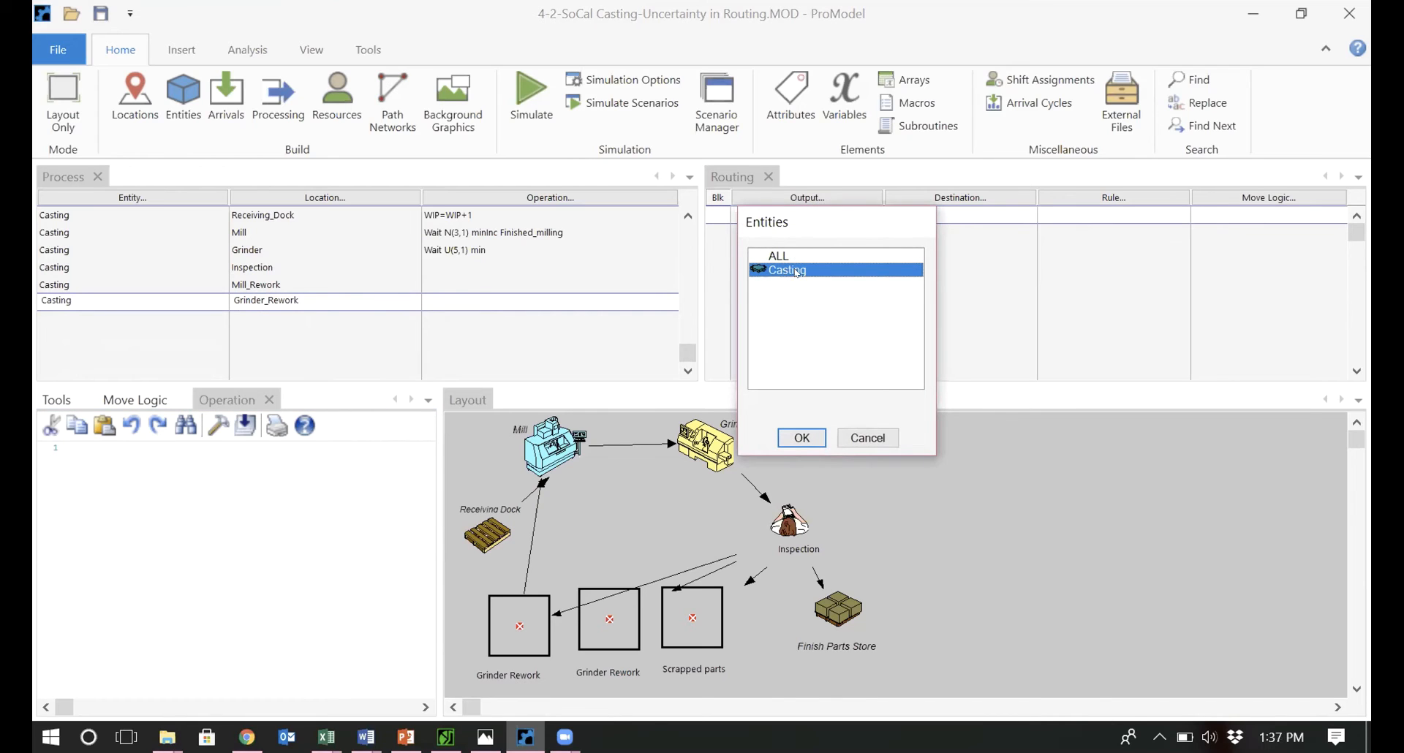
pyautogui.doubleClick(797, 269)
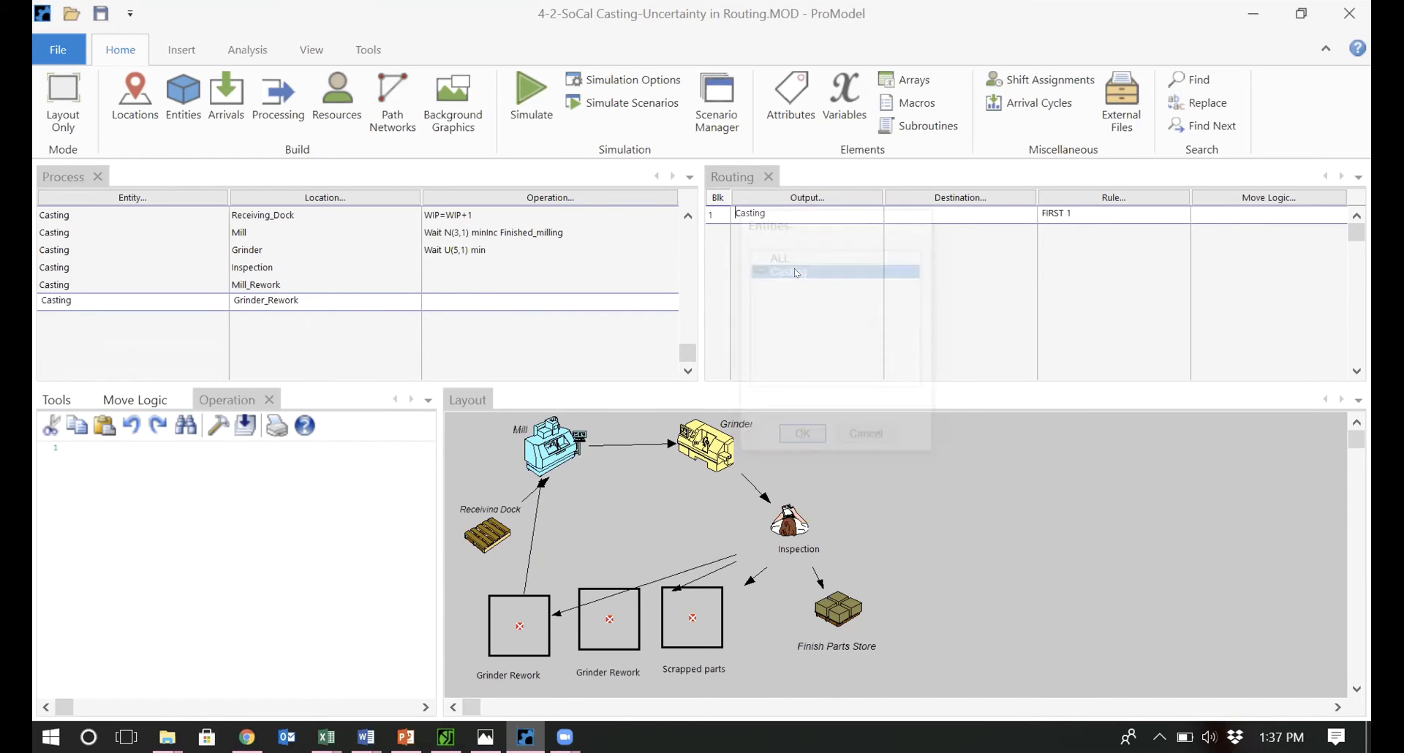
pyautogui.click(960, 199)
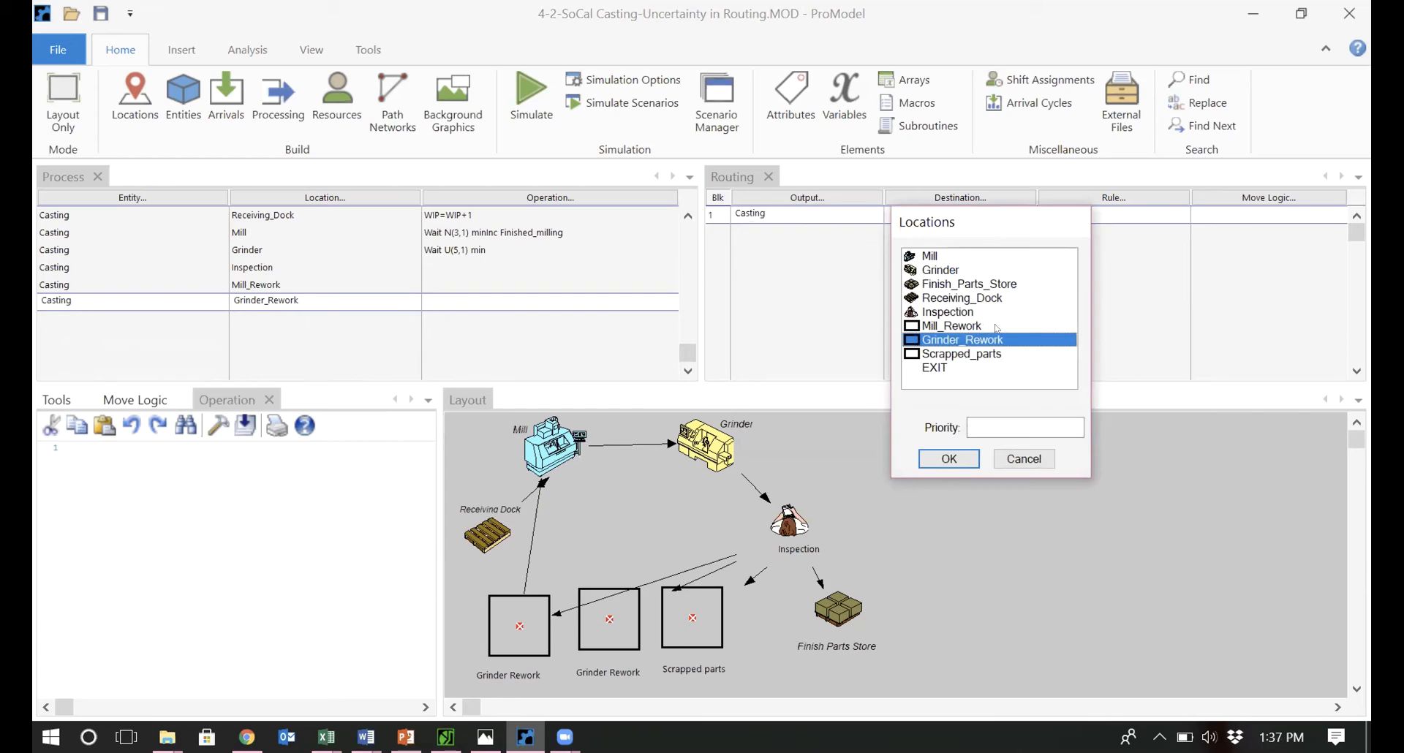
pyautogui.doubleClick(927, 266)
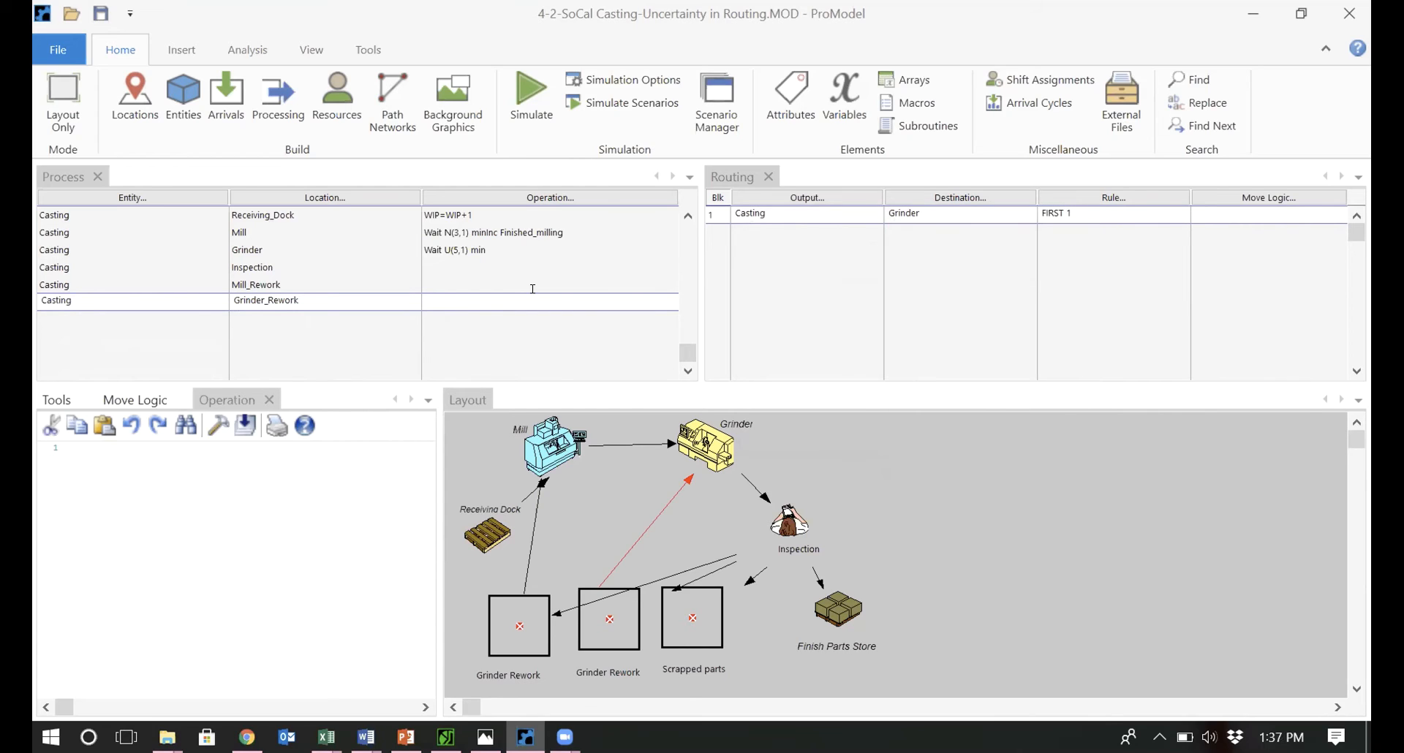
# Add a process record for Casting at Scrapped_parts and route its Casting output to EXIT.
pyautogui.click(393, 318)
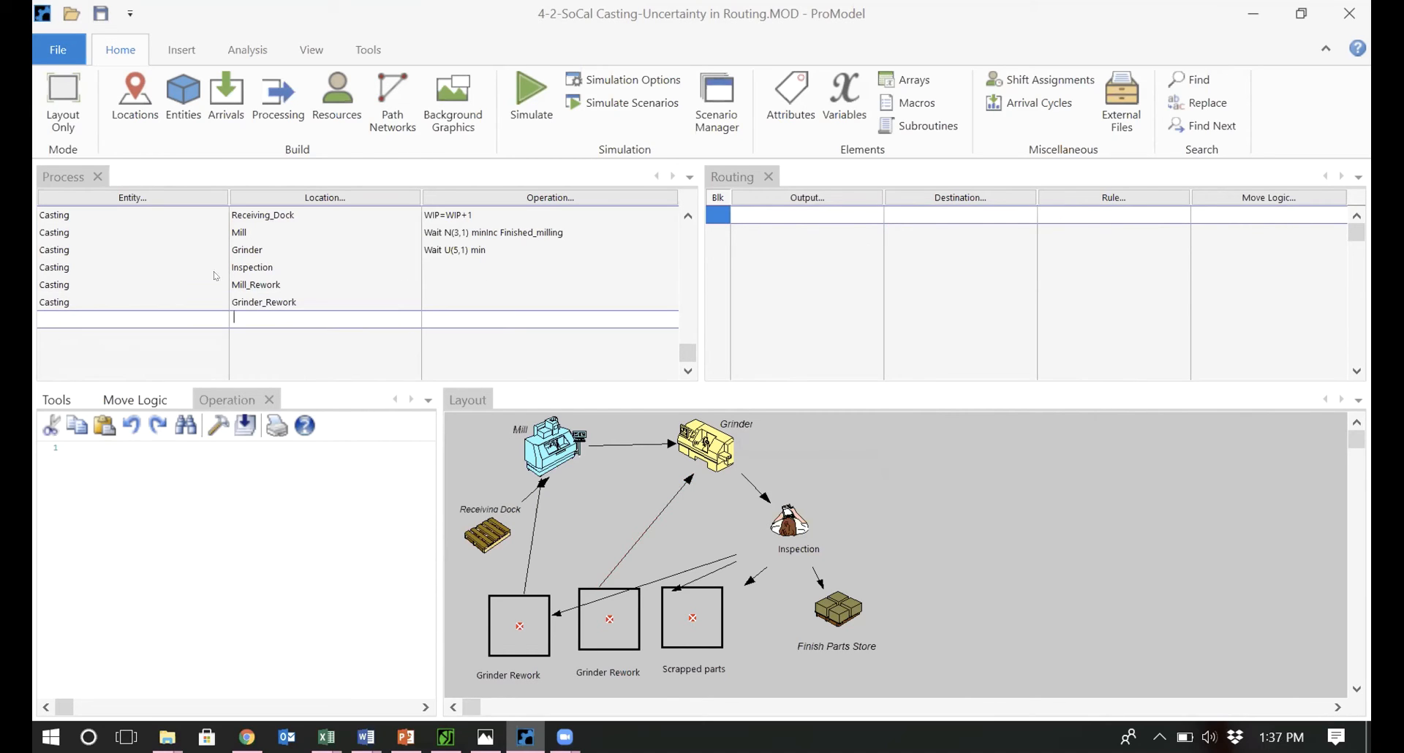
pyautogui.doubleClick(87, 308)
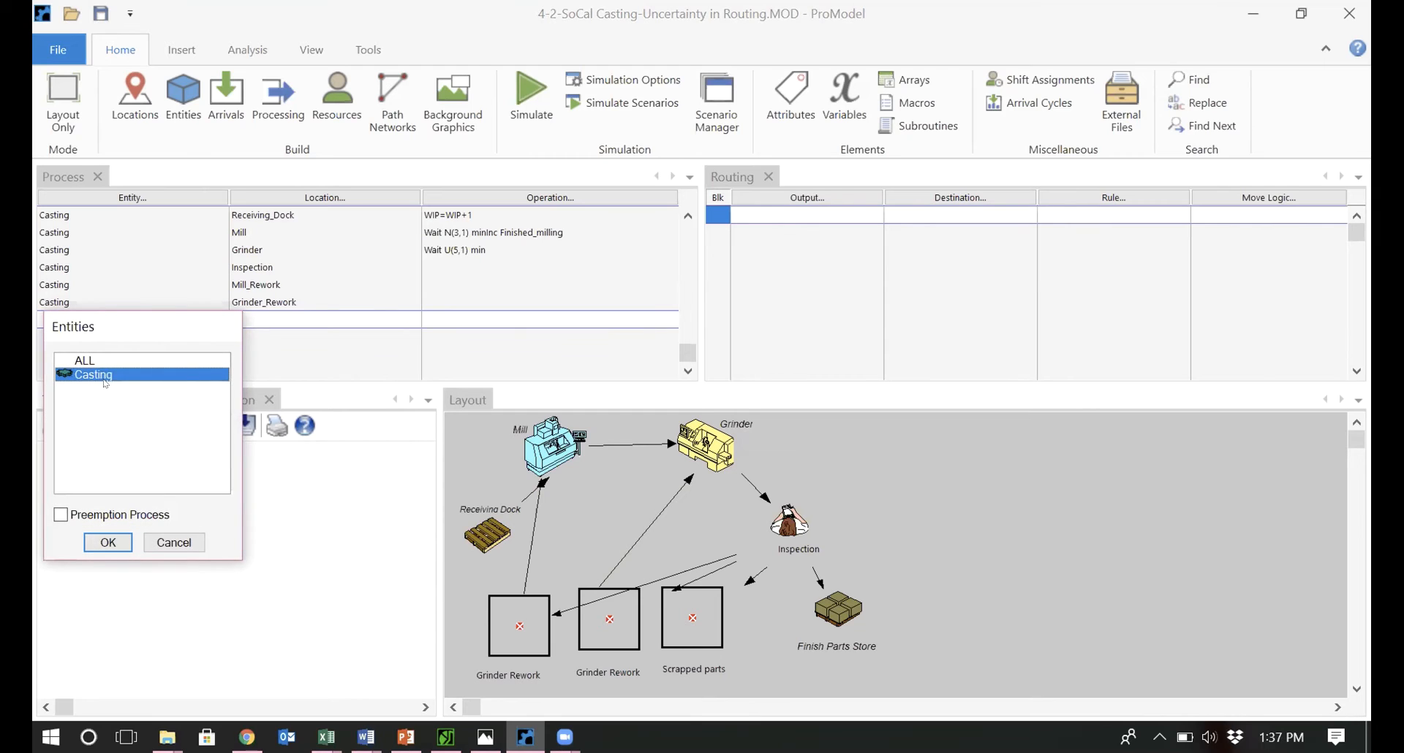
pyautogui.doubleClick(135, 373)
pyautogui.doubleClick(286, 318)
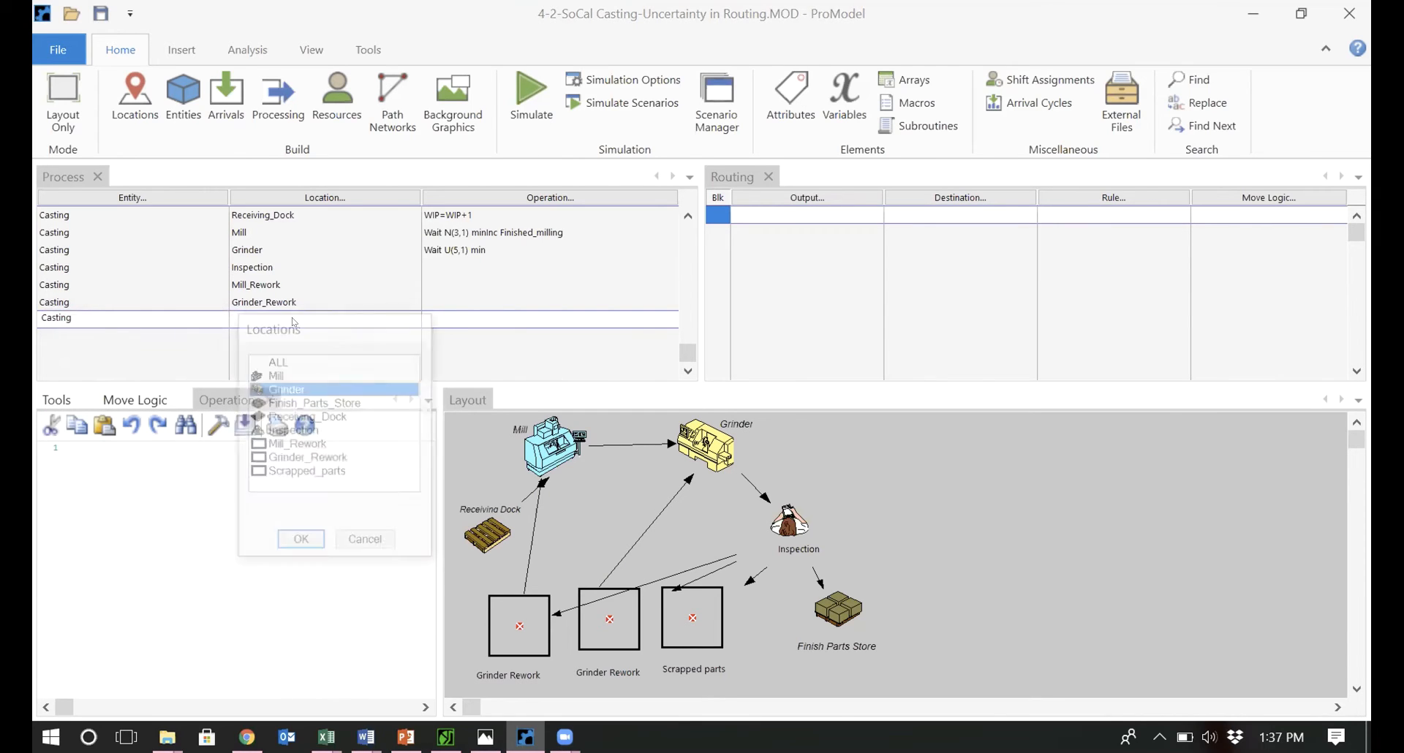
pyautogui.doubleClick(315, 473)
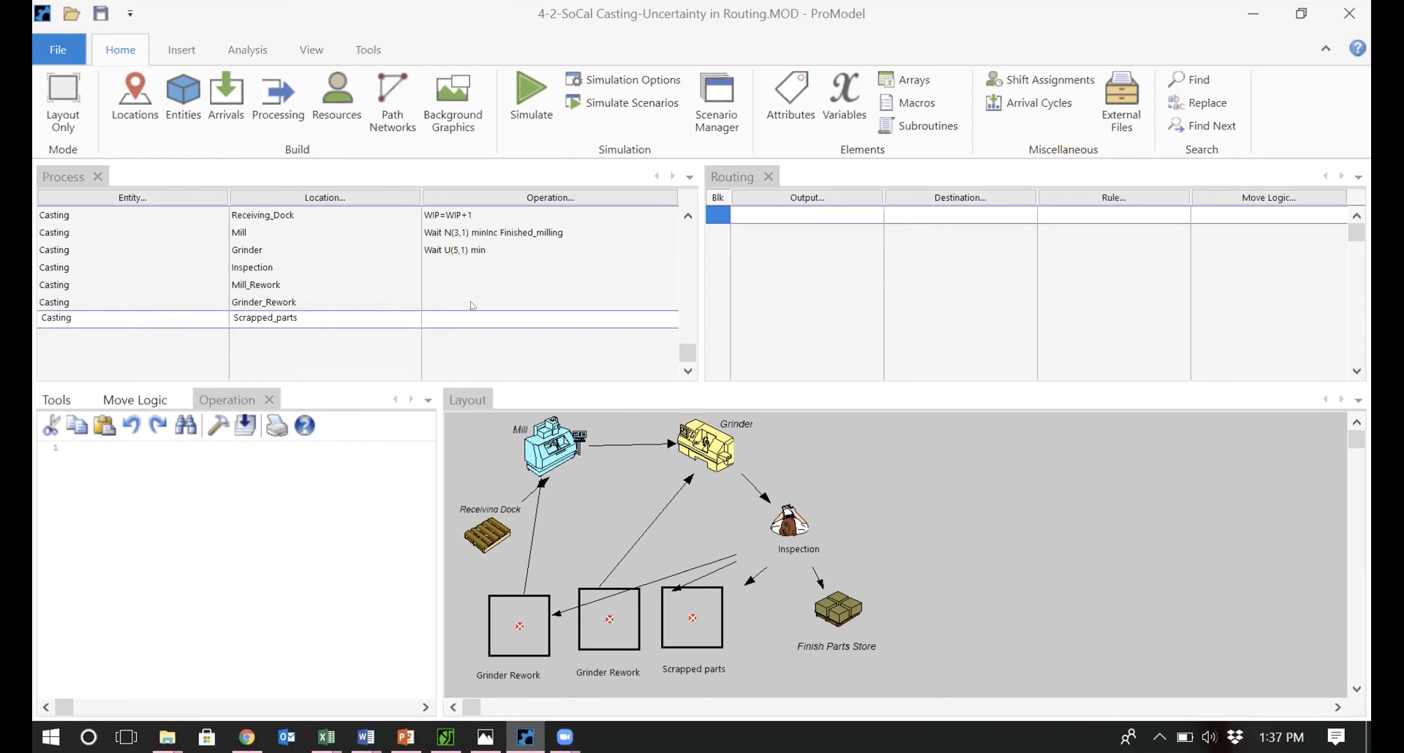
pyautogui.doubleClick(791, 209)
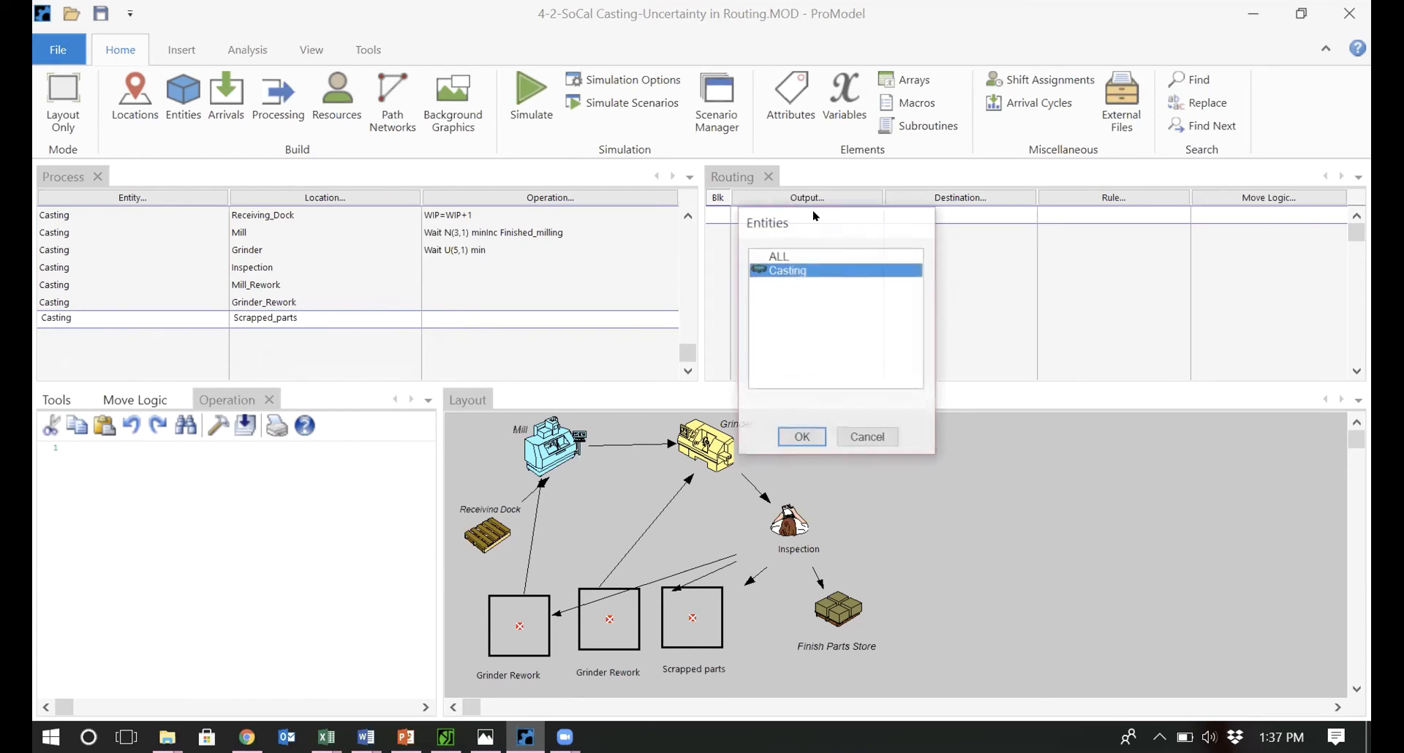
pyautogui.press('Return')
pyautogui.doubleClick(939, 370)
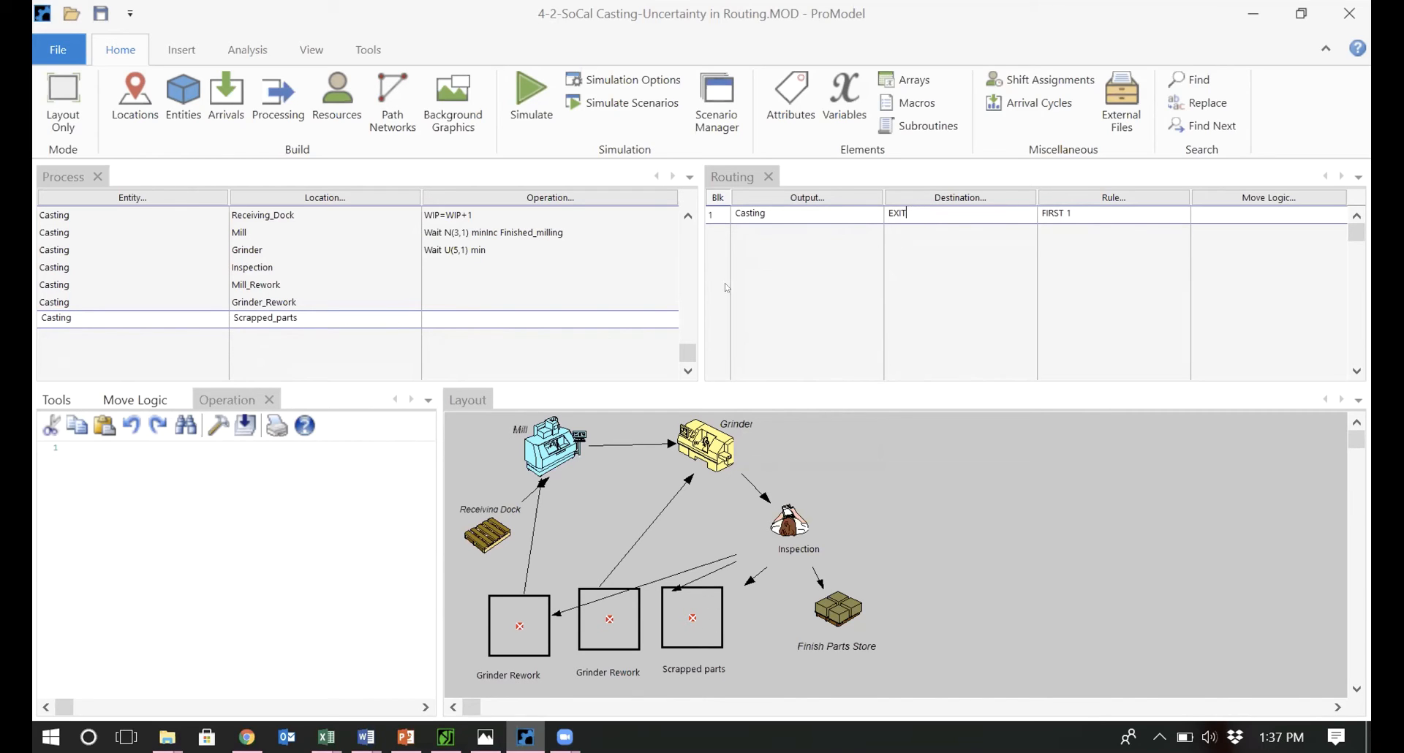
# Add a process record for Casting at Finish_Parts_Store and route its Casting output to EXIT.
pyautogui.press('Return')
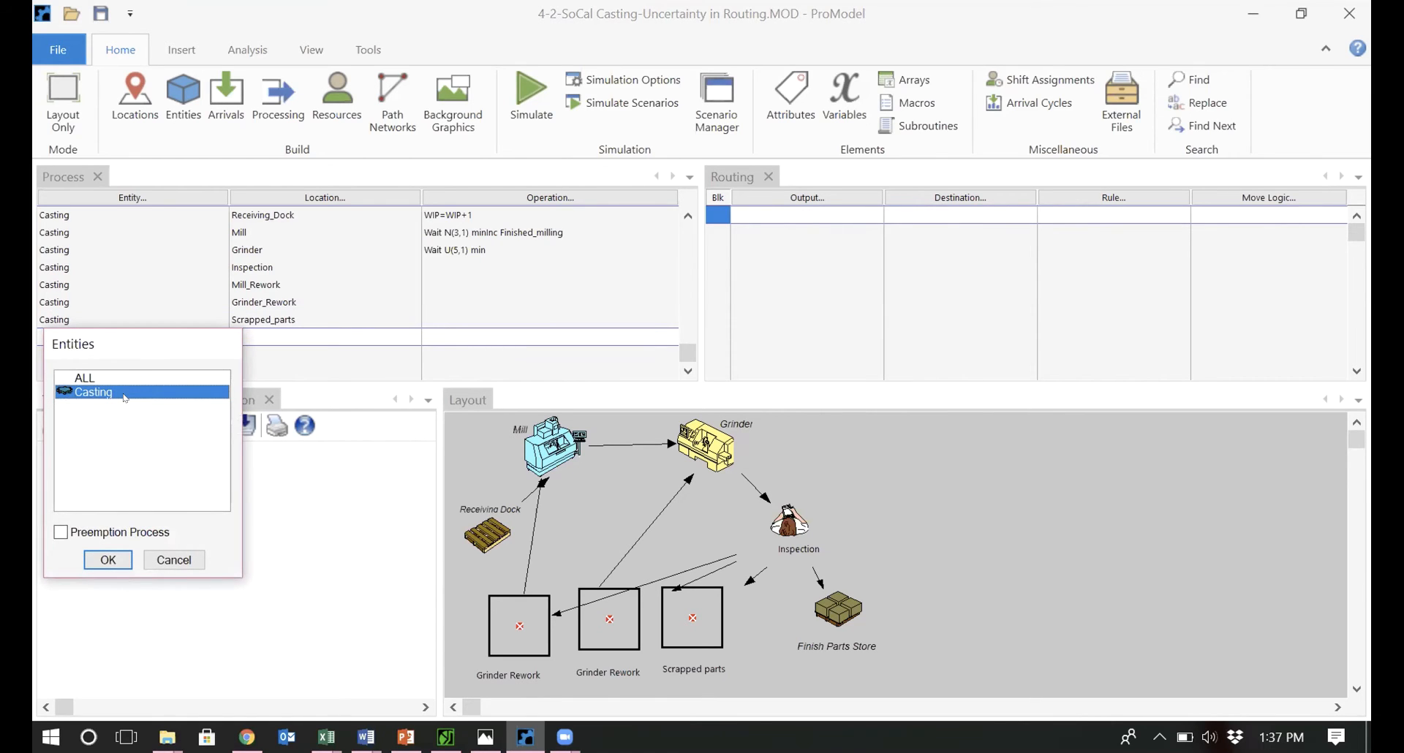
pyautogui.doubleClick(126, 395)
pyautogui.doubleClick(251, 336)
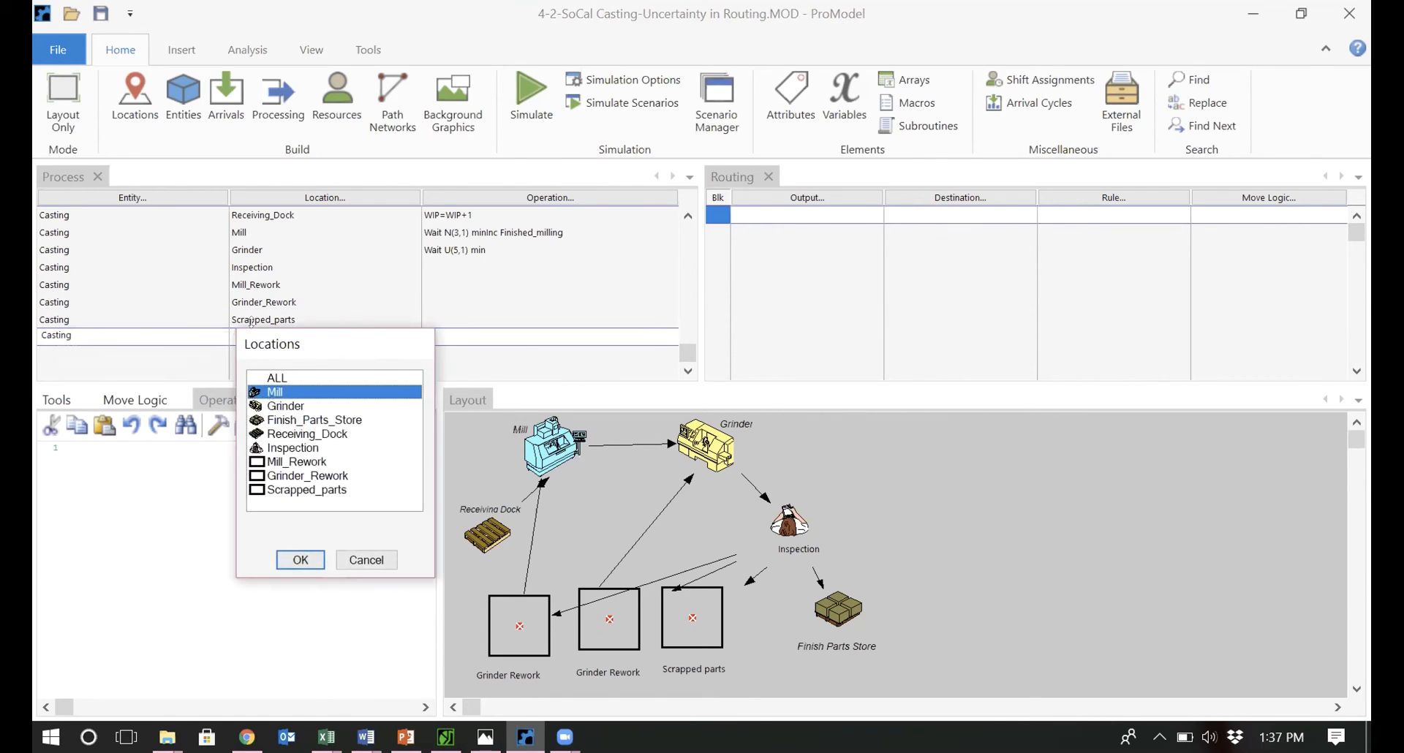
pyautogui.doubleClick(329, 421)
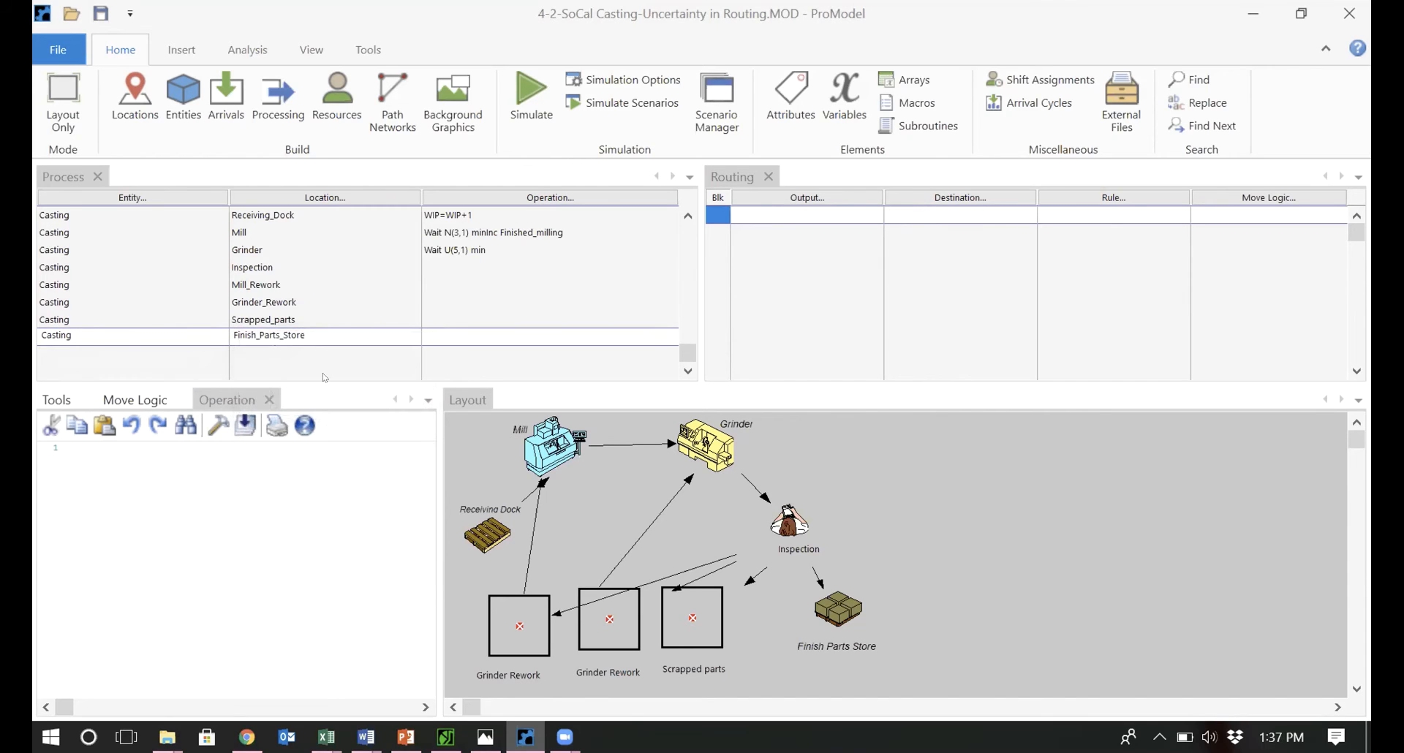
pyautogui.doubleClick(778, 212)
pyautogui.doubleClick(790, 269)
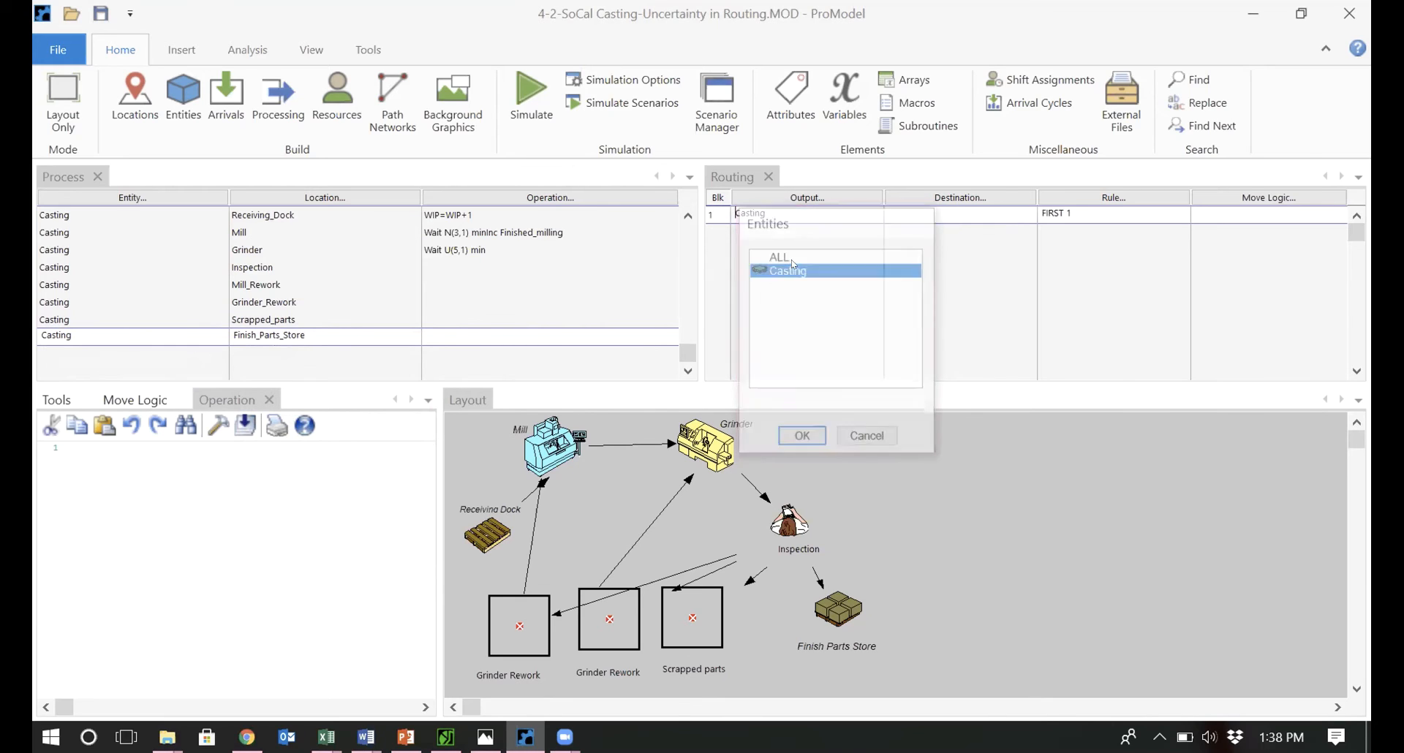
pyautogui.click(933, 198)
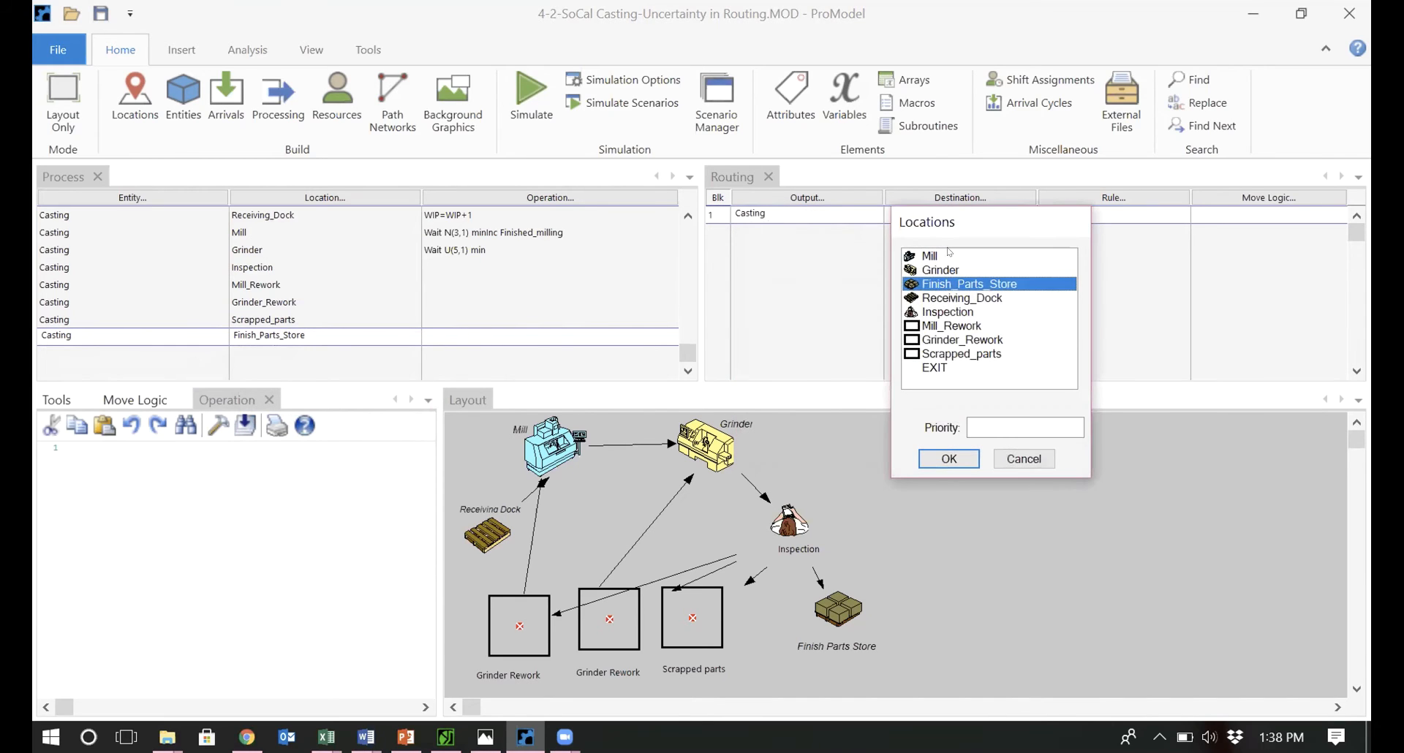
pyautogui.doubleClick(940, 270)
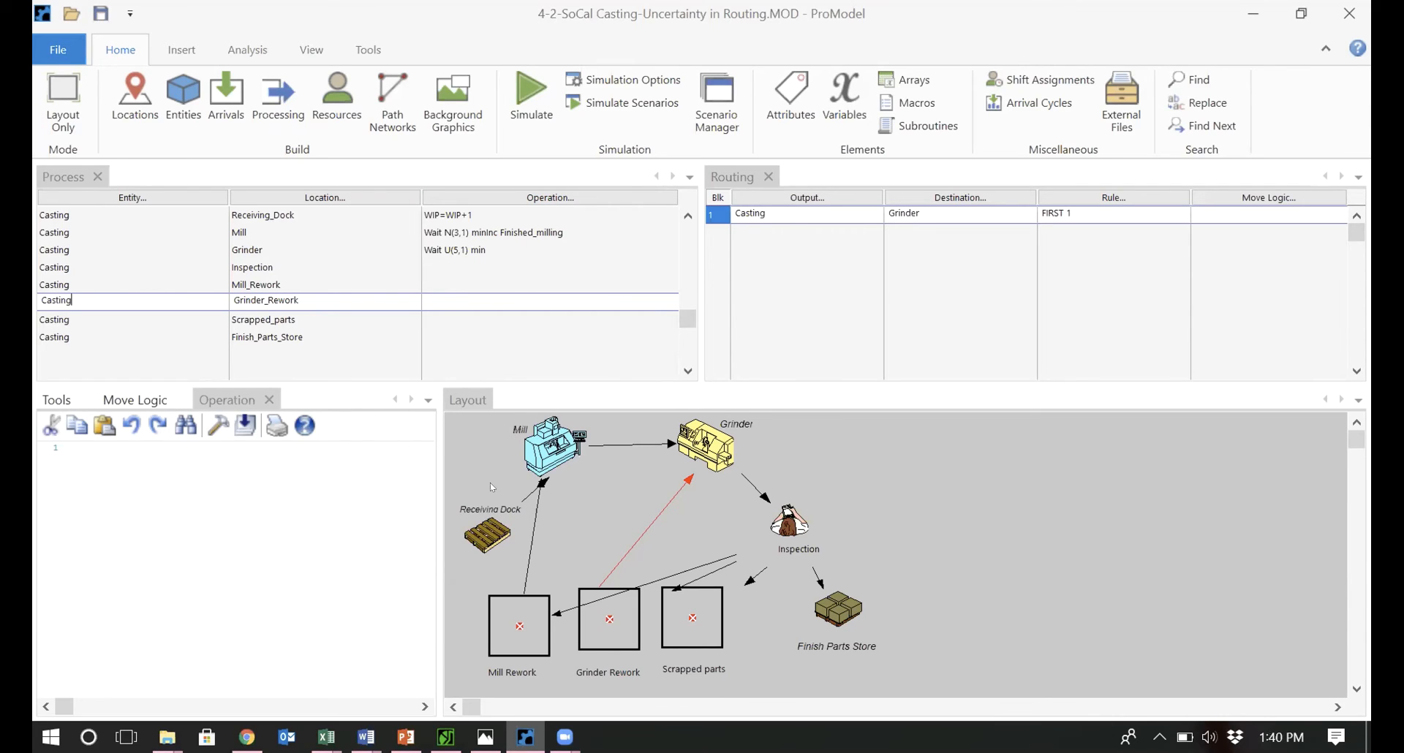
# Enter the operation logic "Dec WIP" for Casting at Scrapped_parts.
pyautogui.click(437, 320)
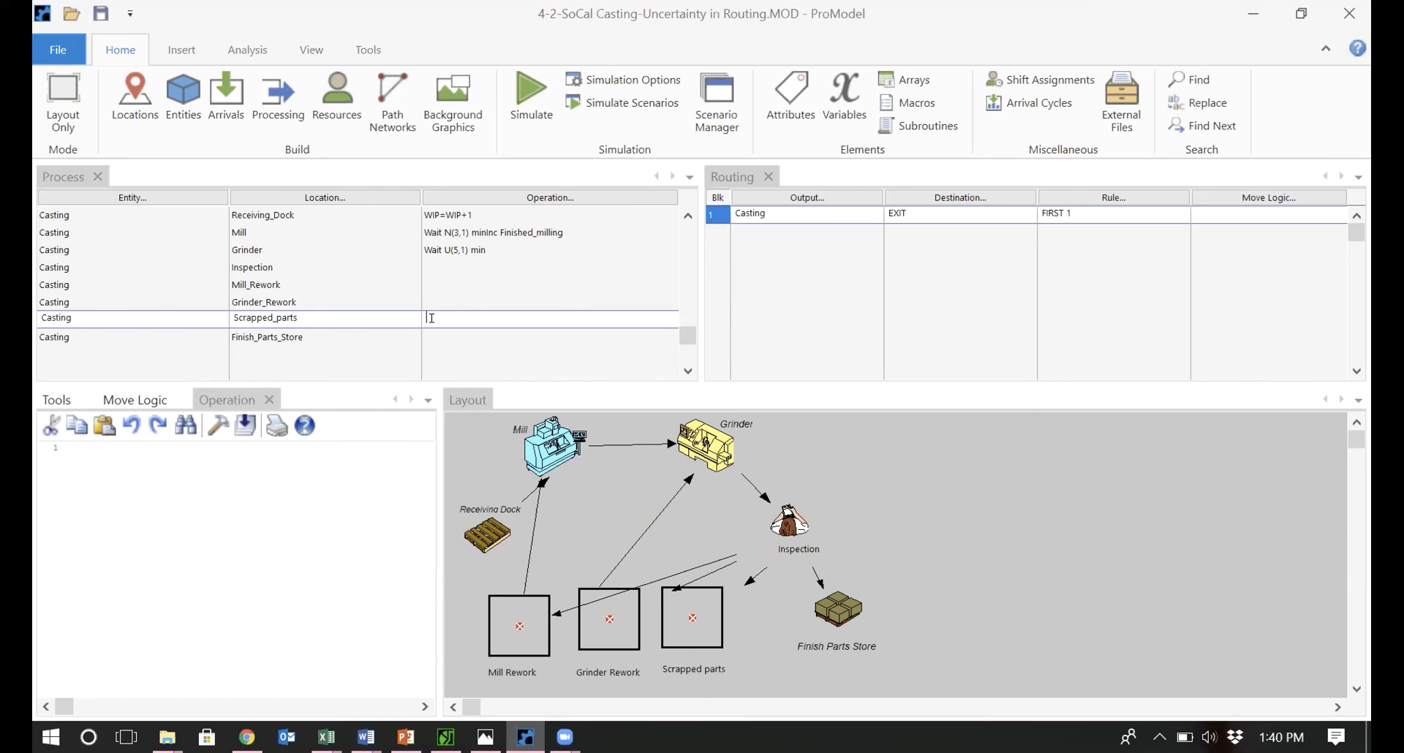
pyautogui.write('Dec WIP')
pyautogui.click(455, 337)
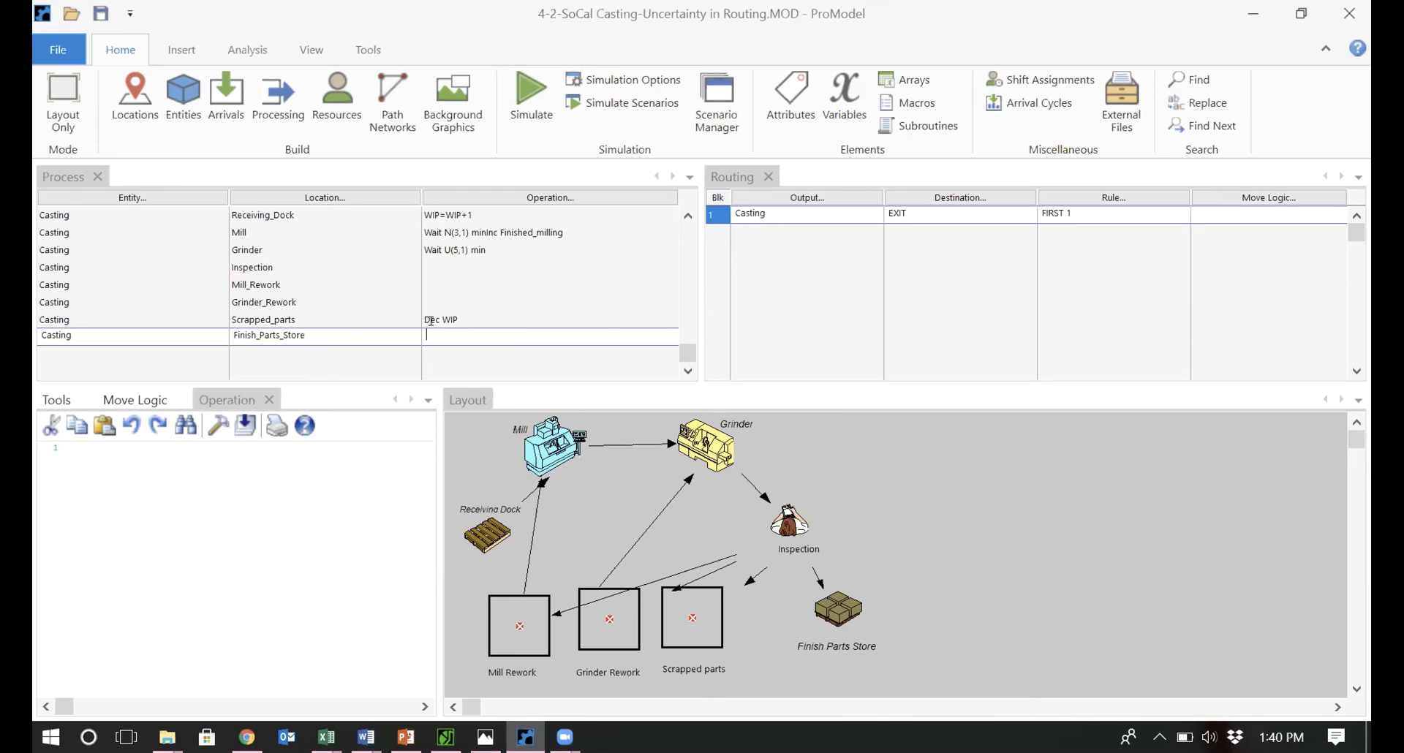
# Enter the operation logic "Dec WIP" for Casting at Finish_Parts_Store and "Wait T(6,8,12)" for Casting at Inspection.
pyautogui.write('Dec WIP')
pyautogui.click(441, 265)
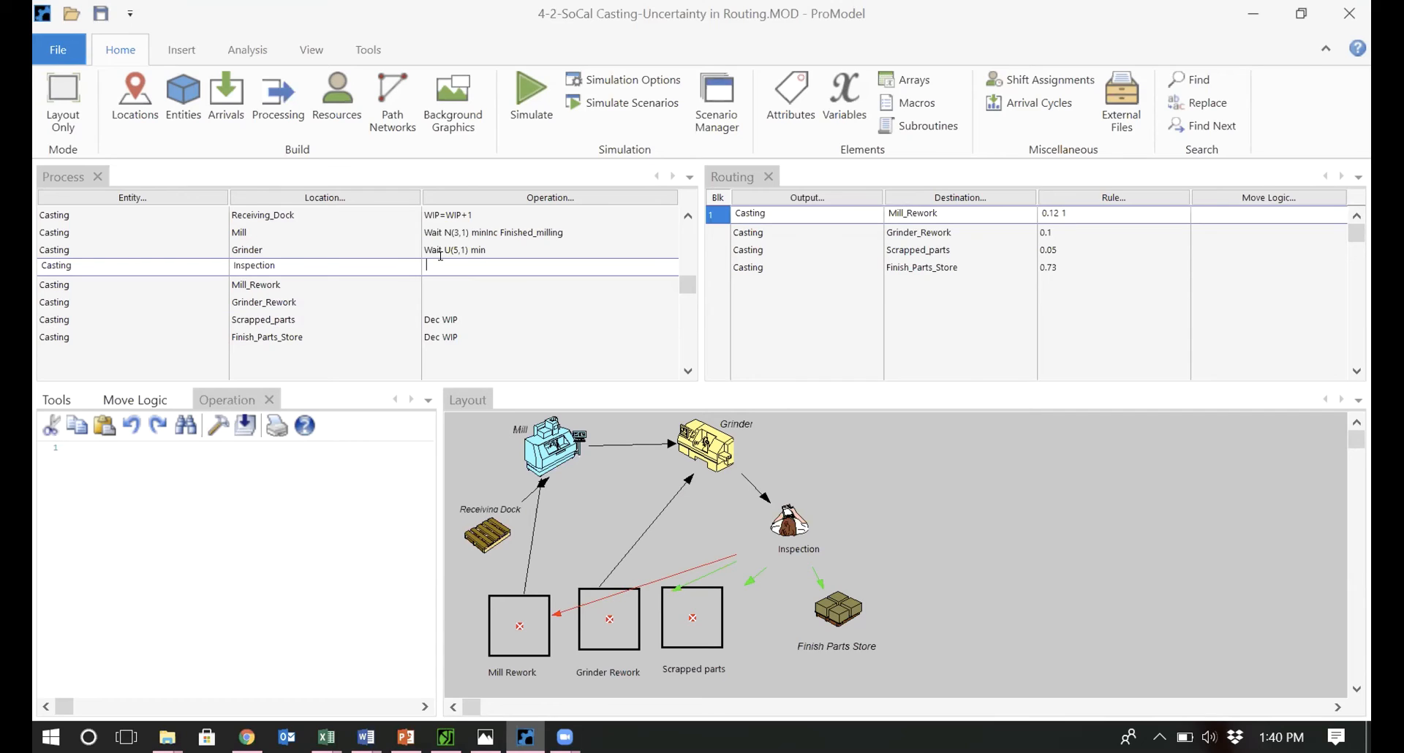
pyautogui.write('Wait T(6,8,12')
pyautogui.click(466, 296)
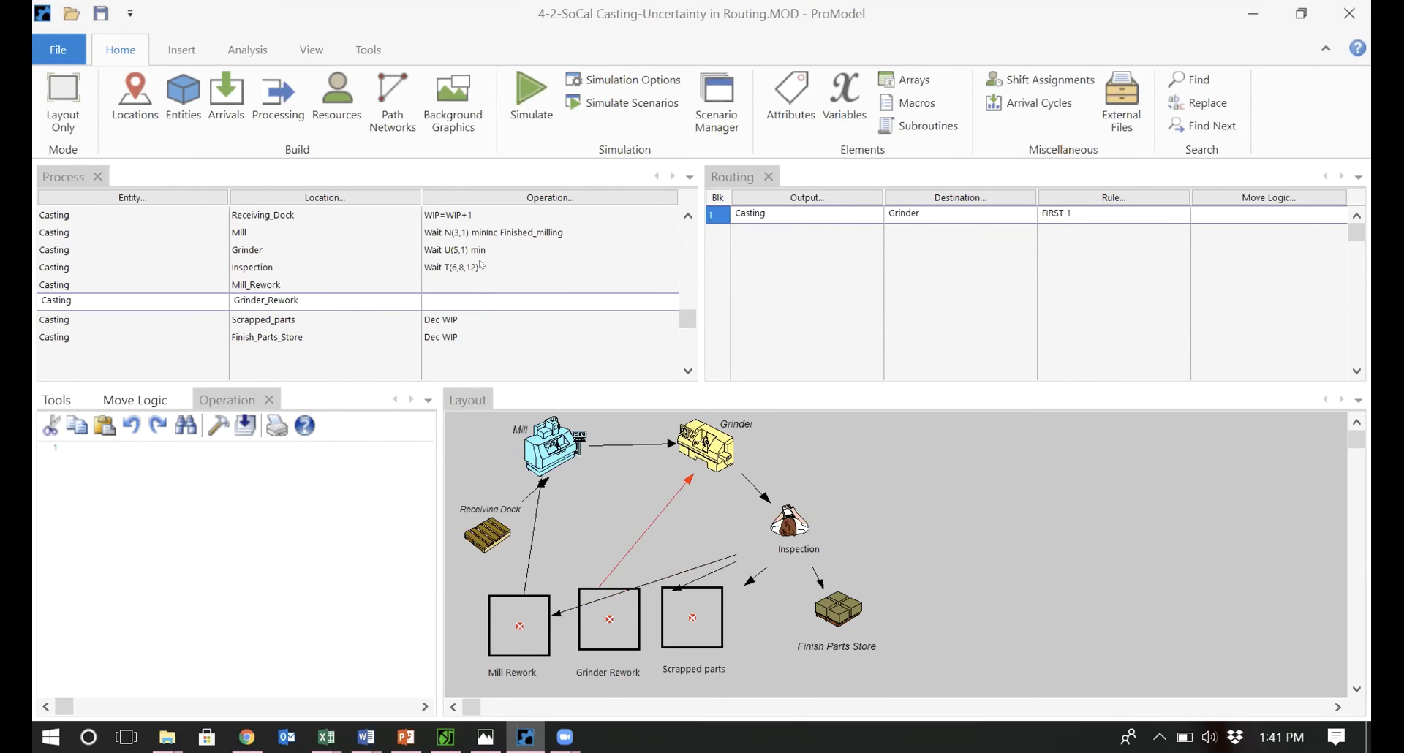
pyautogui.click(481, 265)
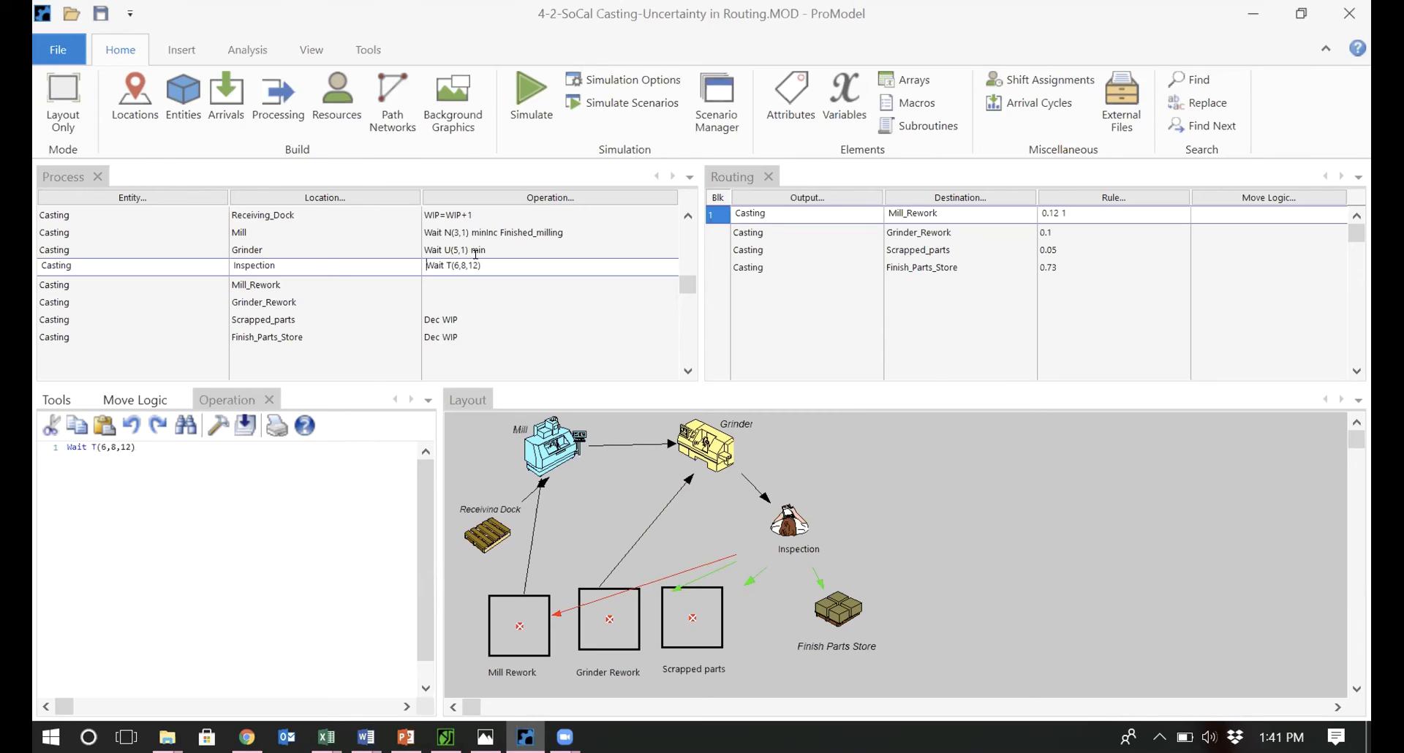
pyautogui.click(376, 281)
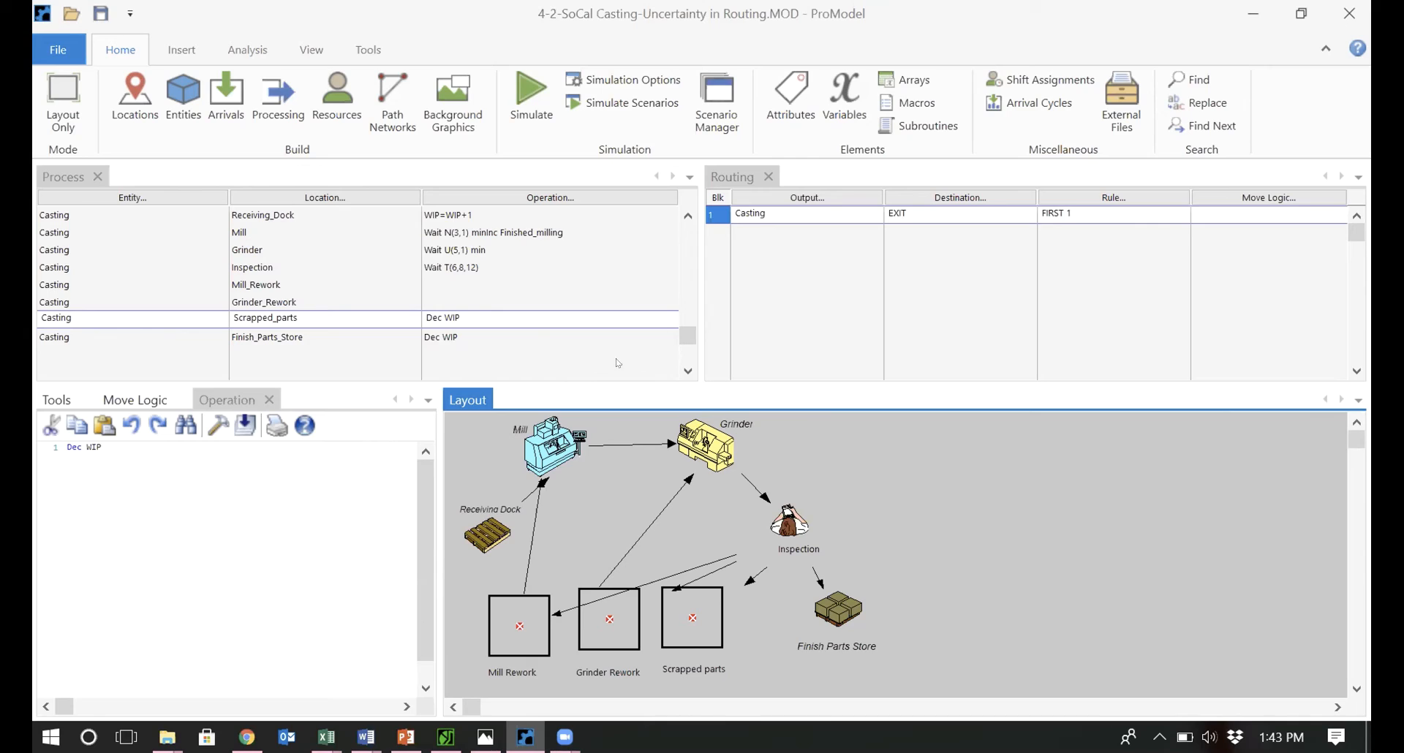
# Add the statement "Inc Total_Quantity" below "Dec WIP" in the operation logic for Casting at Finish_Parts_Store.
pyautogui.click(519, 329)
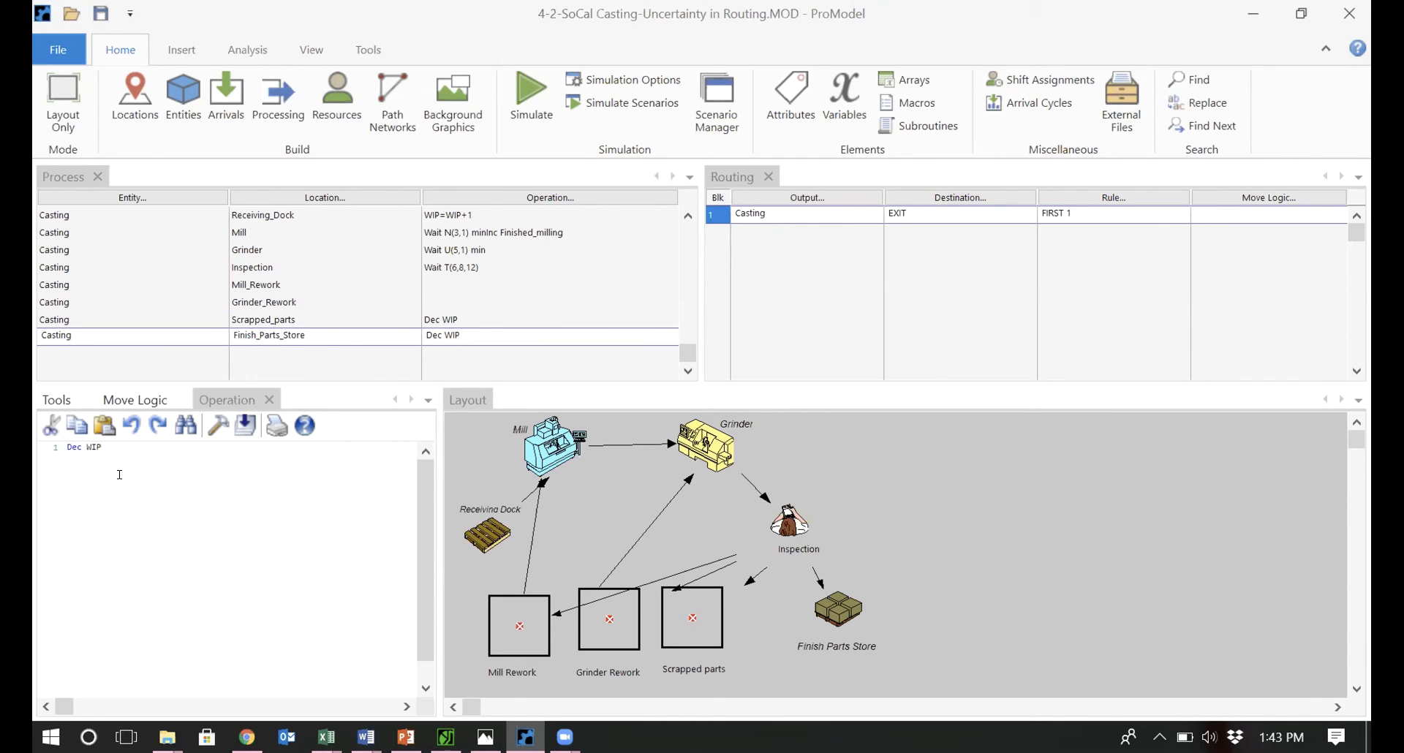
pyautogui.press('Return')
pyautogui.write('Inc ')
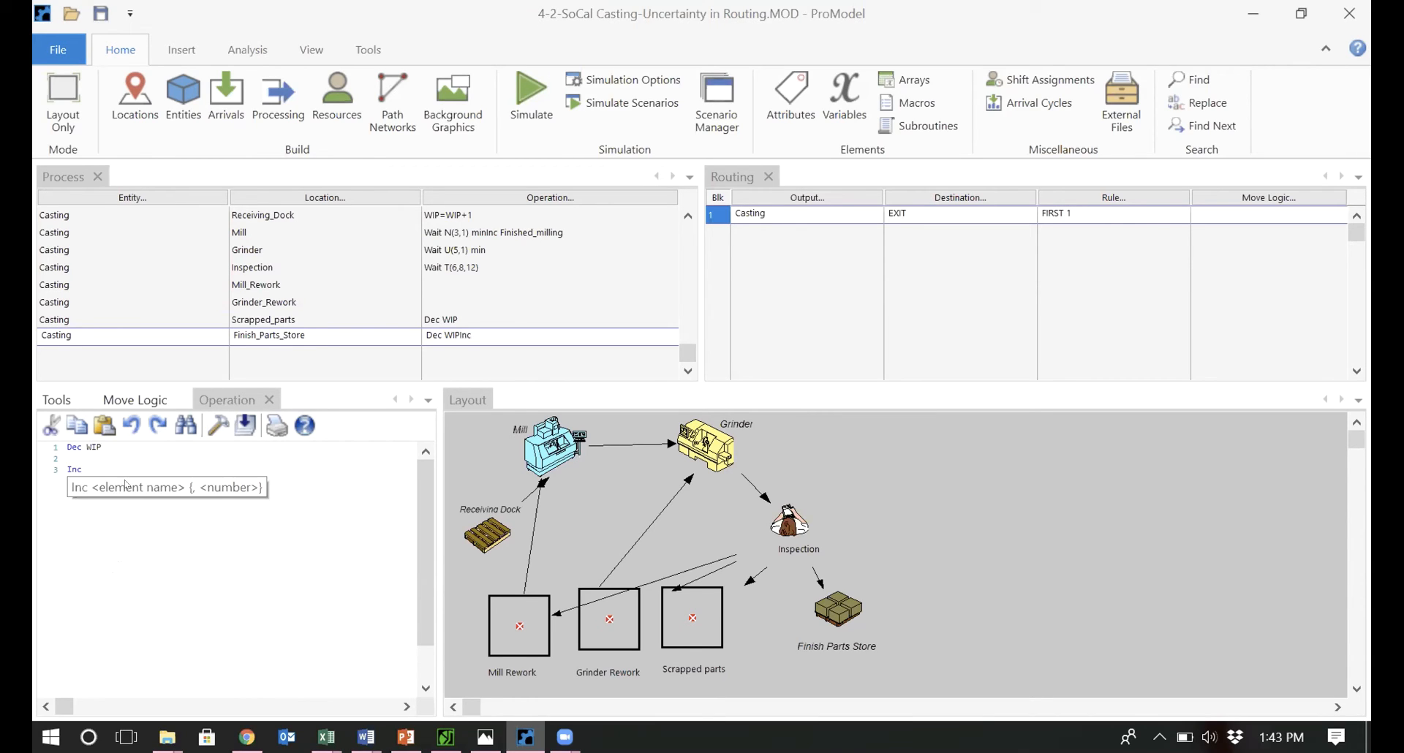
pyautogui.write('to')
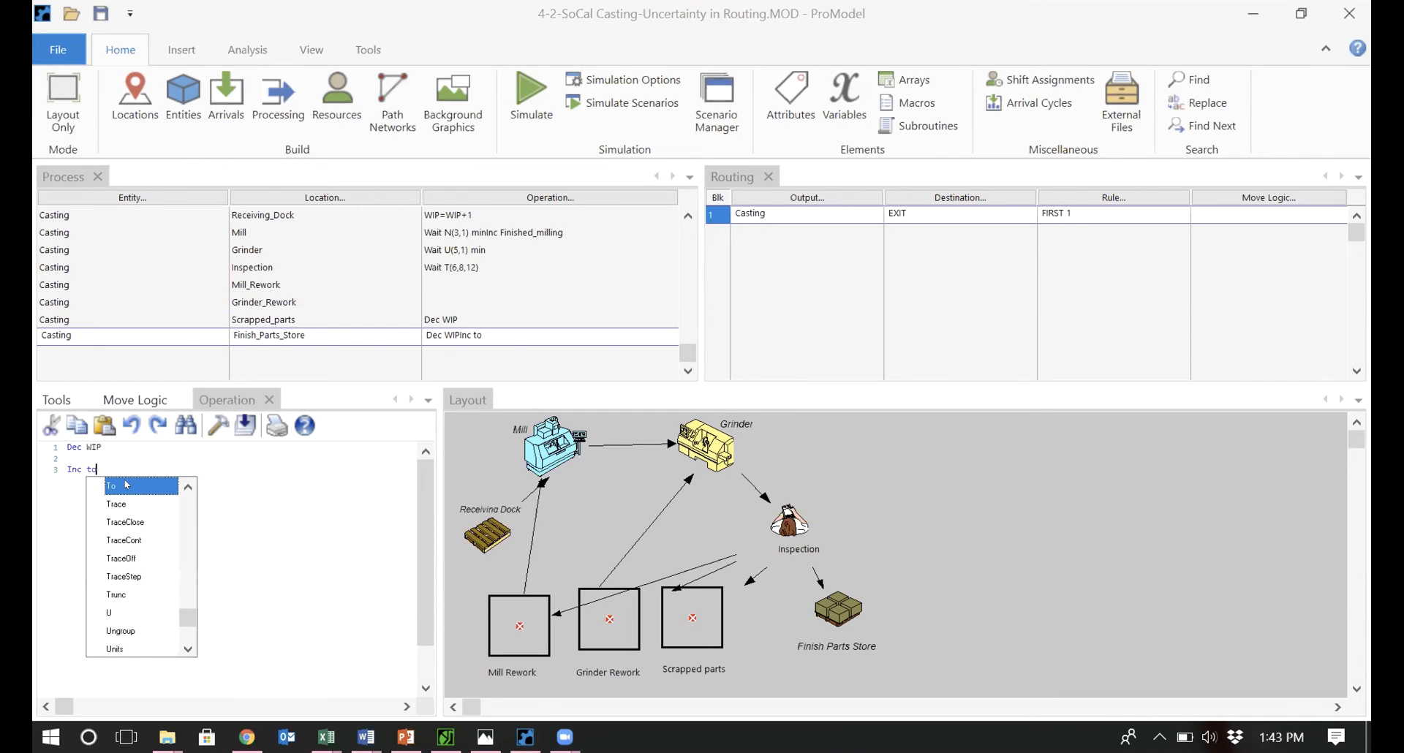
pyautogui.click(845, 103)
pyautogui.click(278, 109)
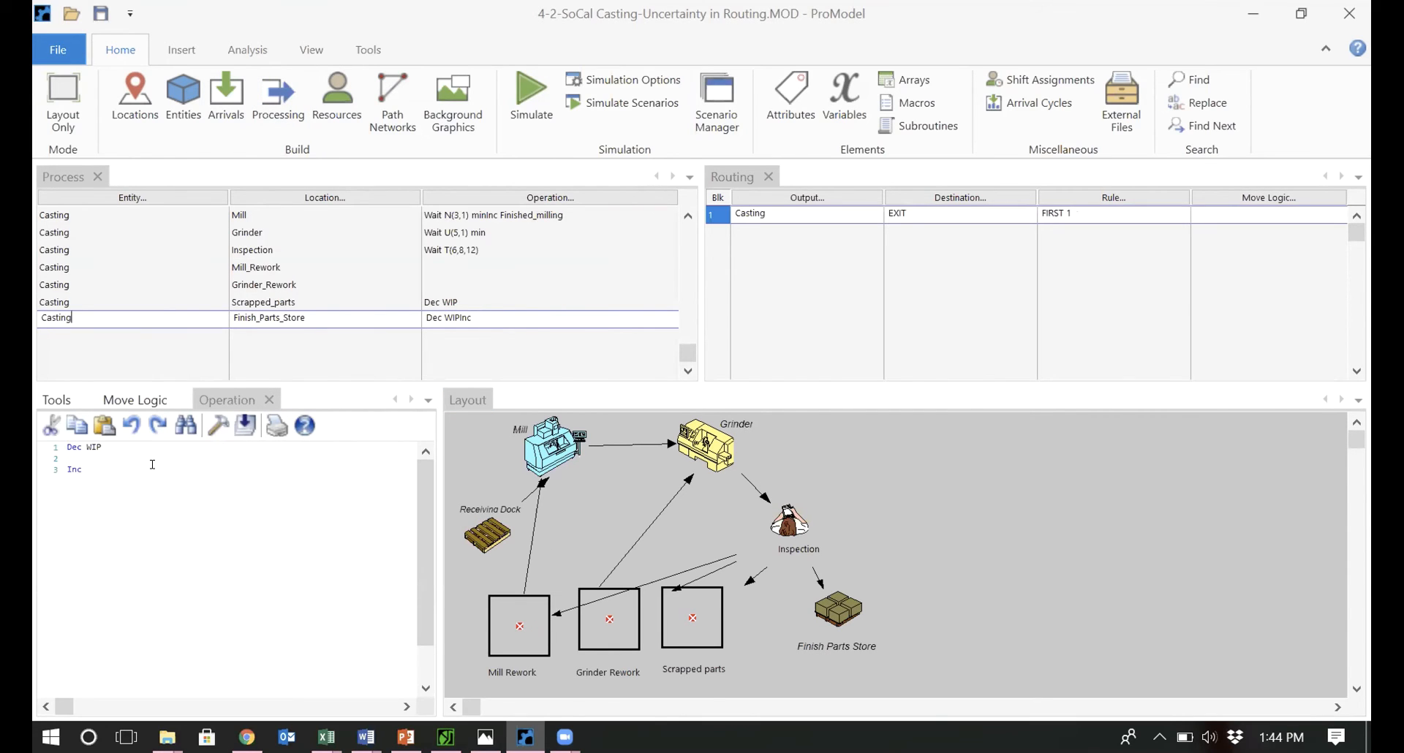
pyautogui.write('to')
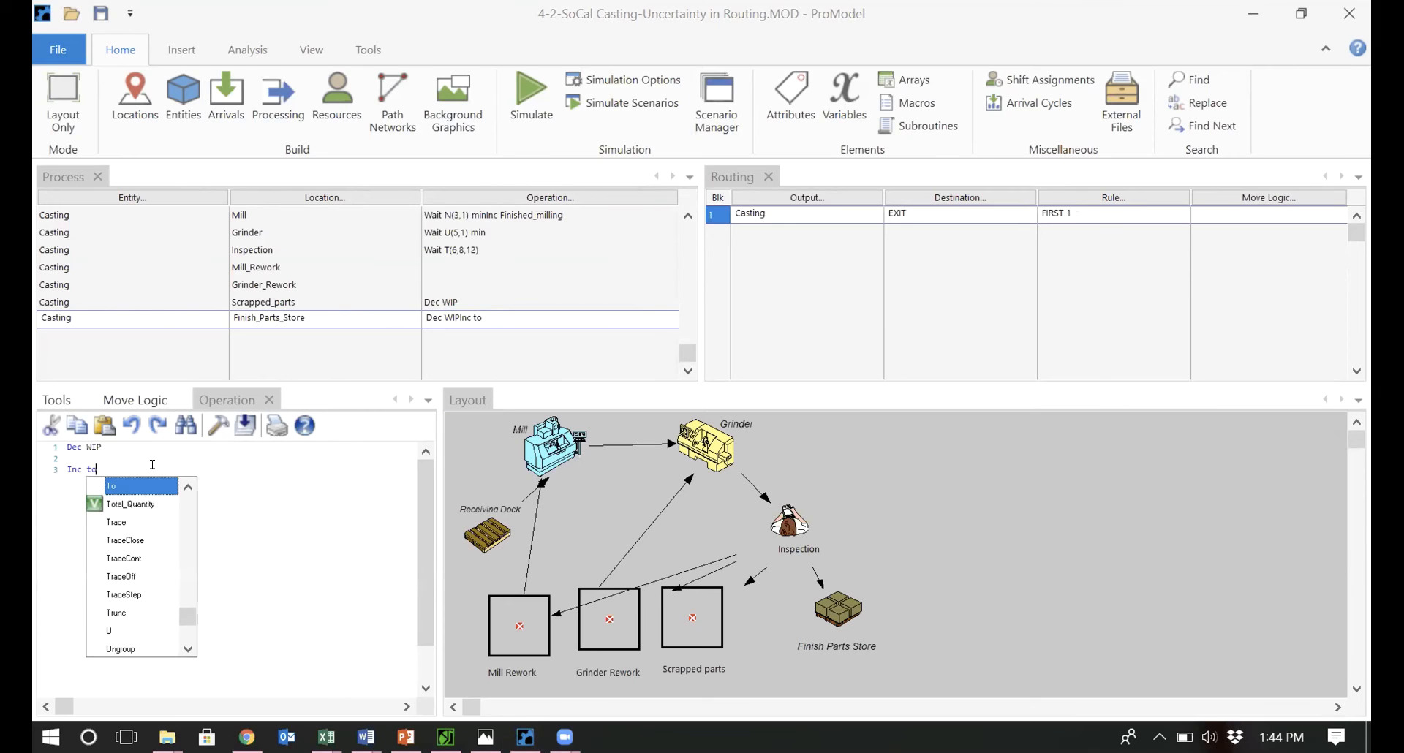
pyautogui.click(139, 507)
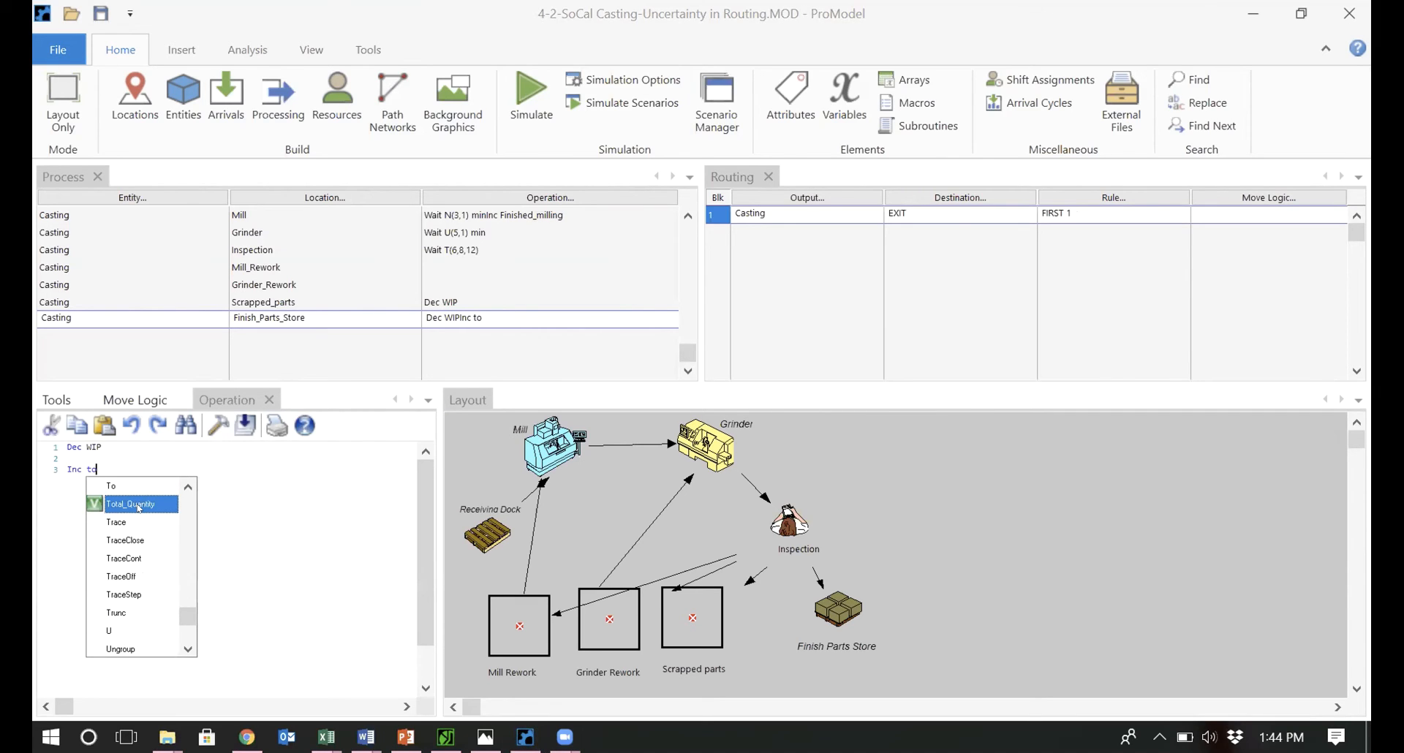
pyautogui.doubleClick(139, 508)
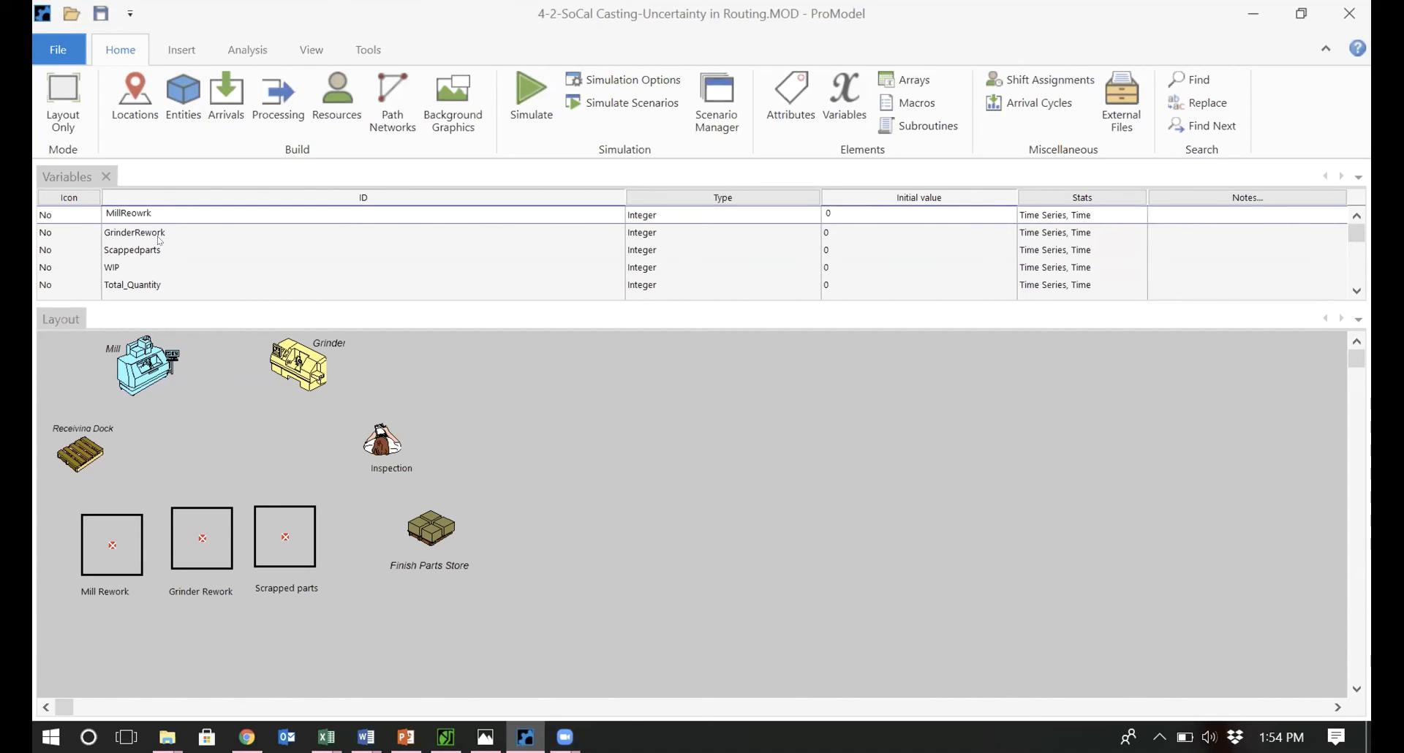
# Review the variable definitions for mill rework, grinder rework and scrapped parts.
pyautogui.click(152, 231)
pyautogui.click(159, 252)
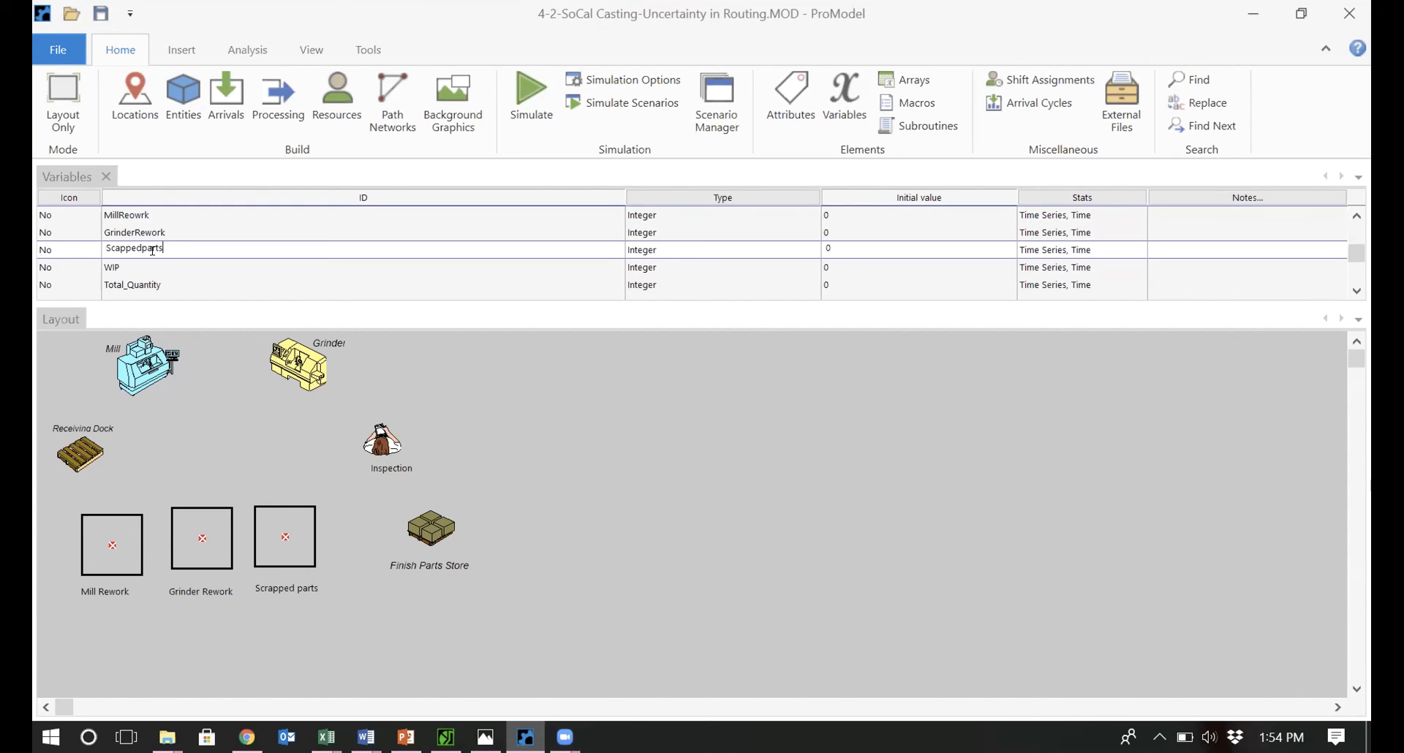
pyautogui.click(848, 114)
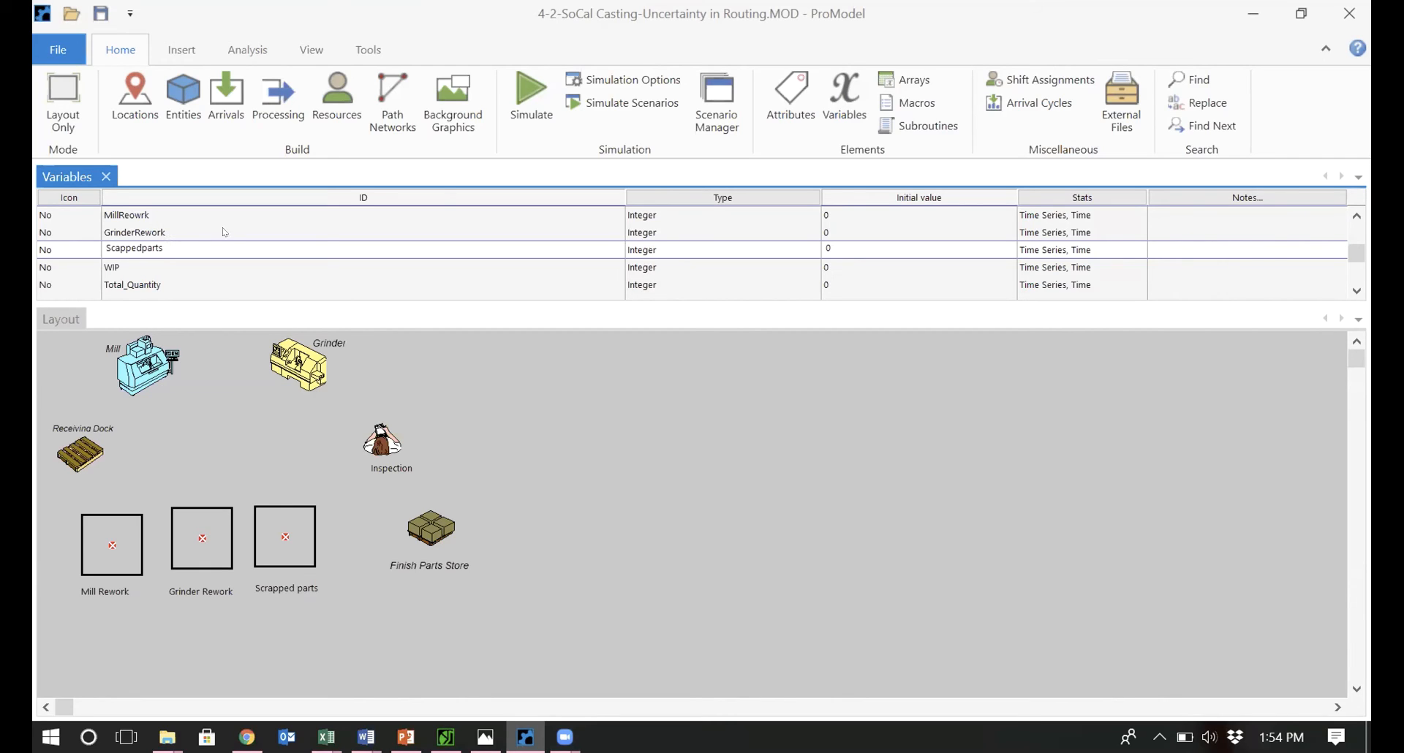
# Enter the operation logic "Inc MillReowrk" for Casting at Mill_Rework.
pyautogui.click(282, 107)
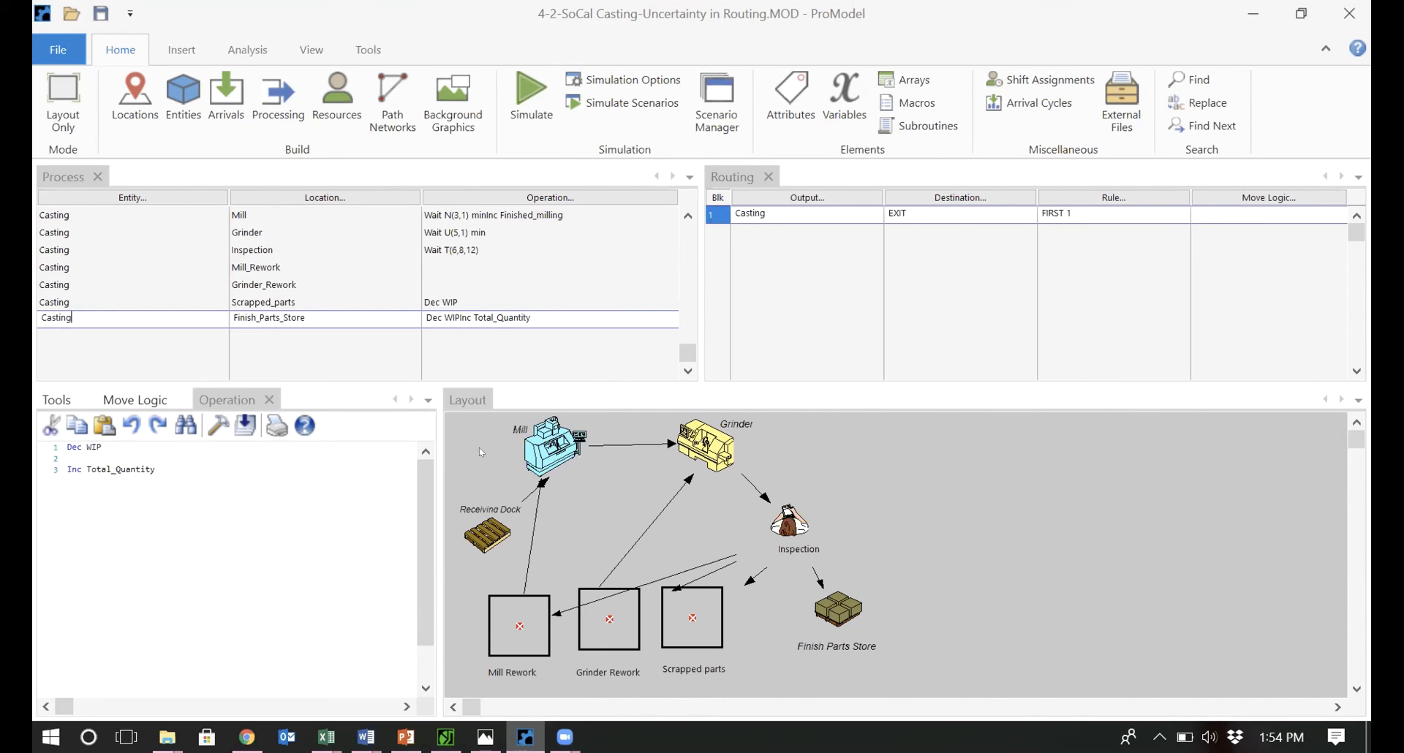
pyautogui.click(447, 270)
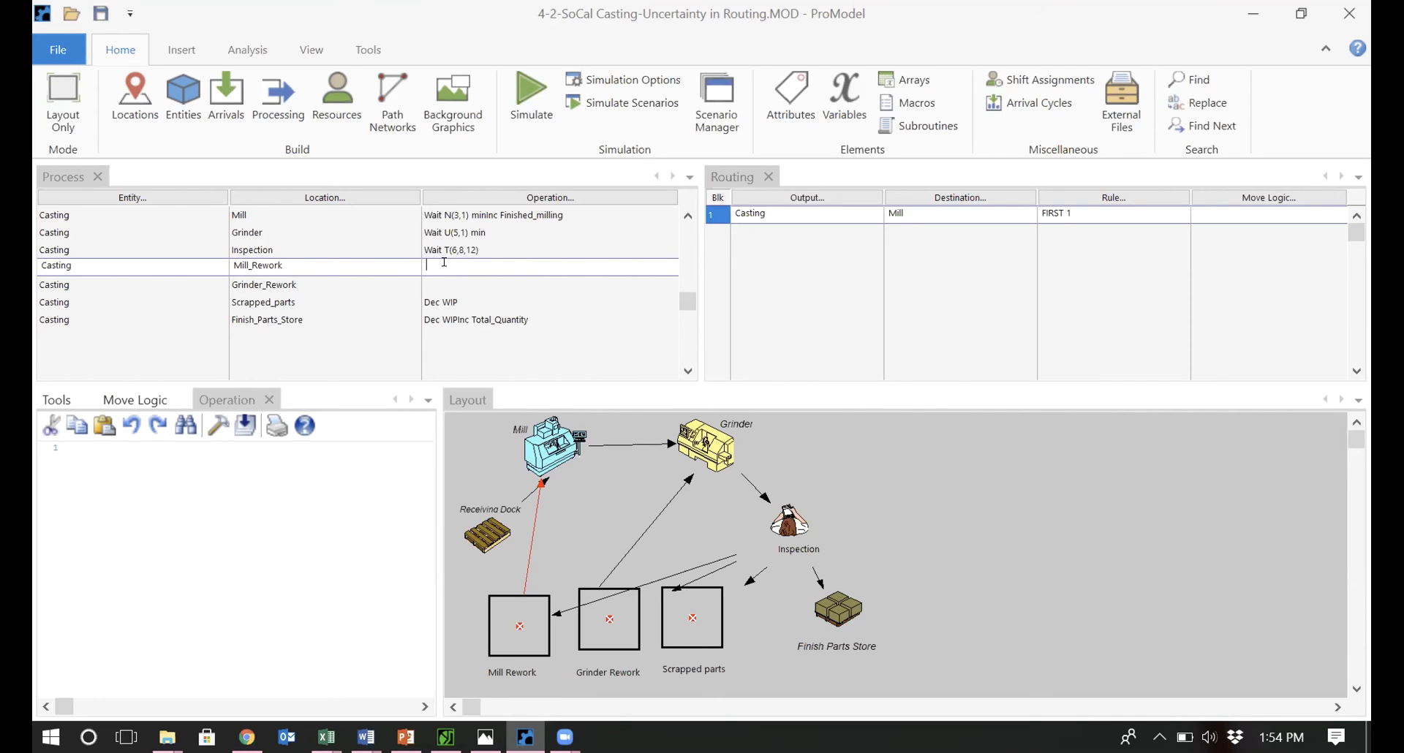
pyautogui.write('Inc mi')
pyautogui.press('BackSpace')
pyautogui.press('BackSpace')
pyautogui.press('BackSpace')
pyautogui.press('BackSpace')
pyautogui.press('BackSpace')
pyautogui.press('Return')
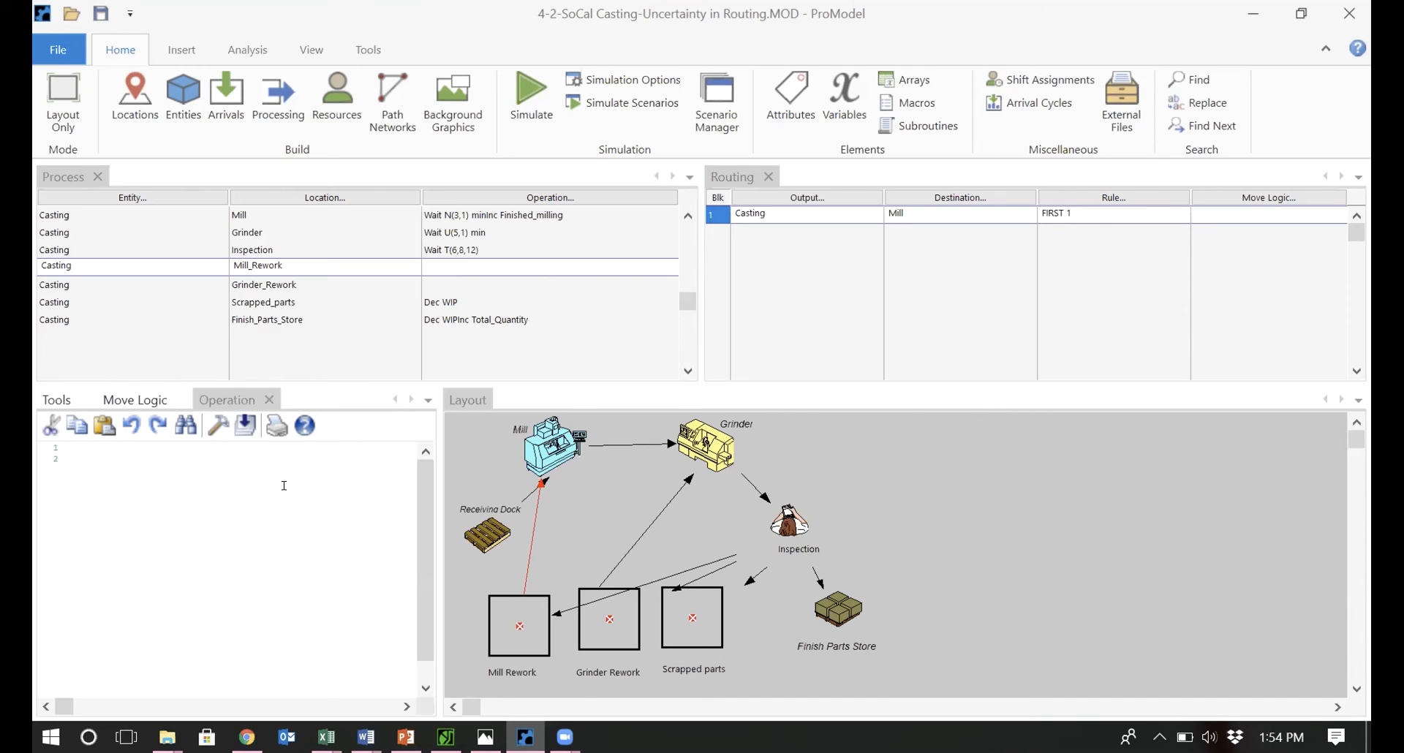
pyautogui.write('Inc')
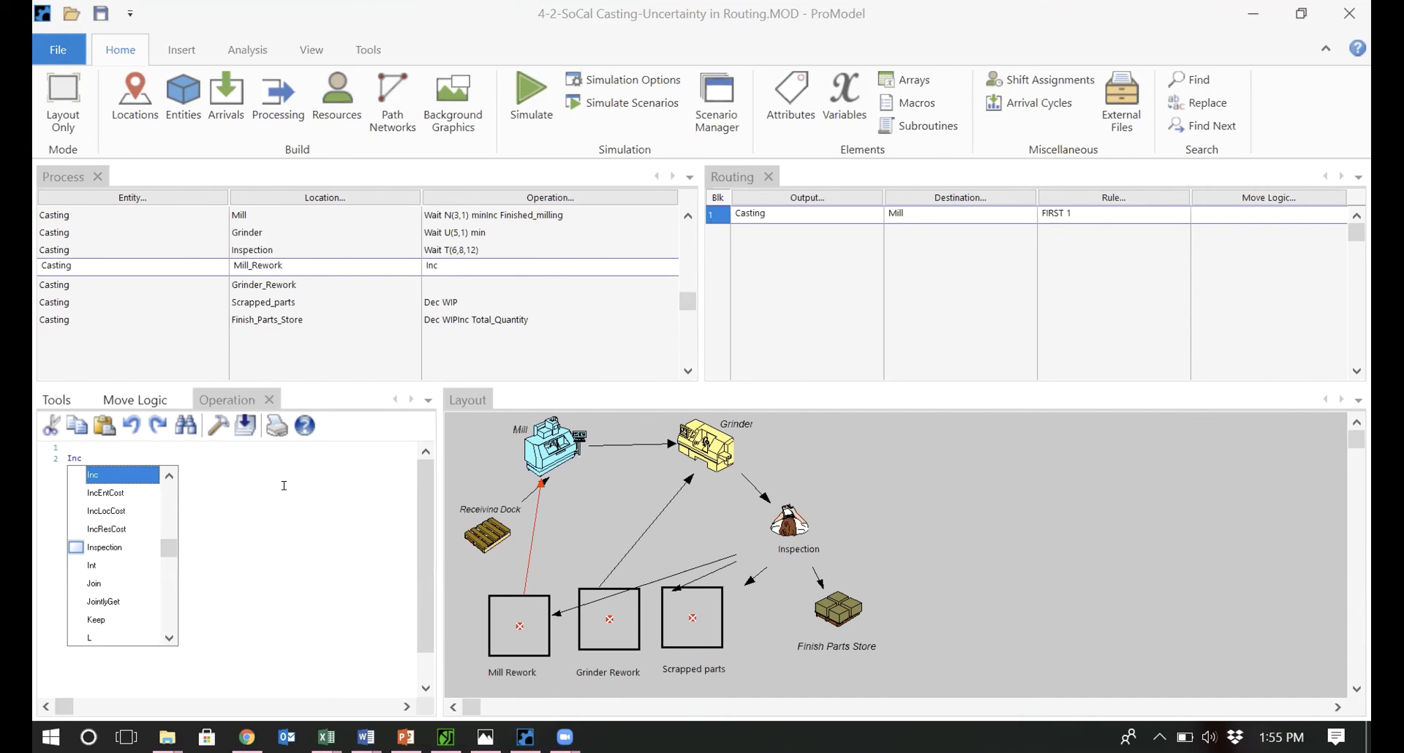
pyautogui.write(' m')
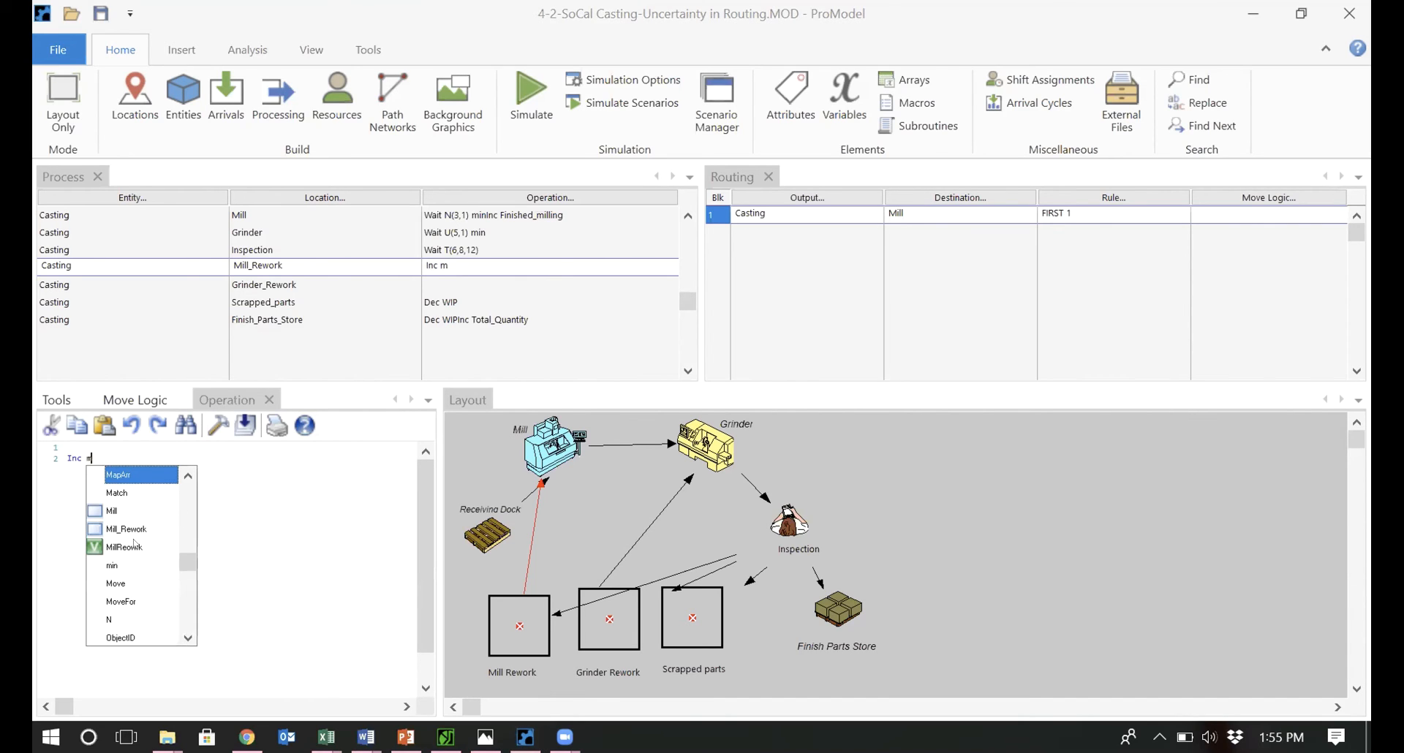
pyautogui.doubleClick(134, 545)
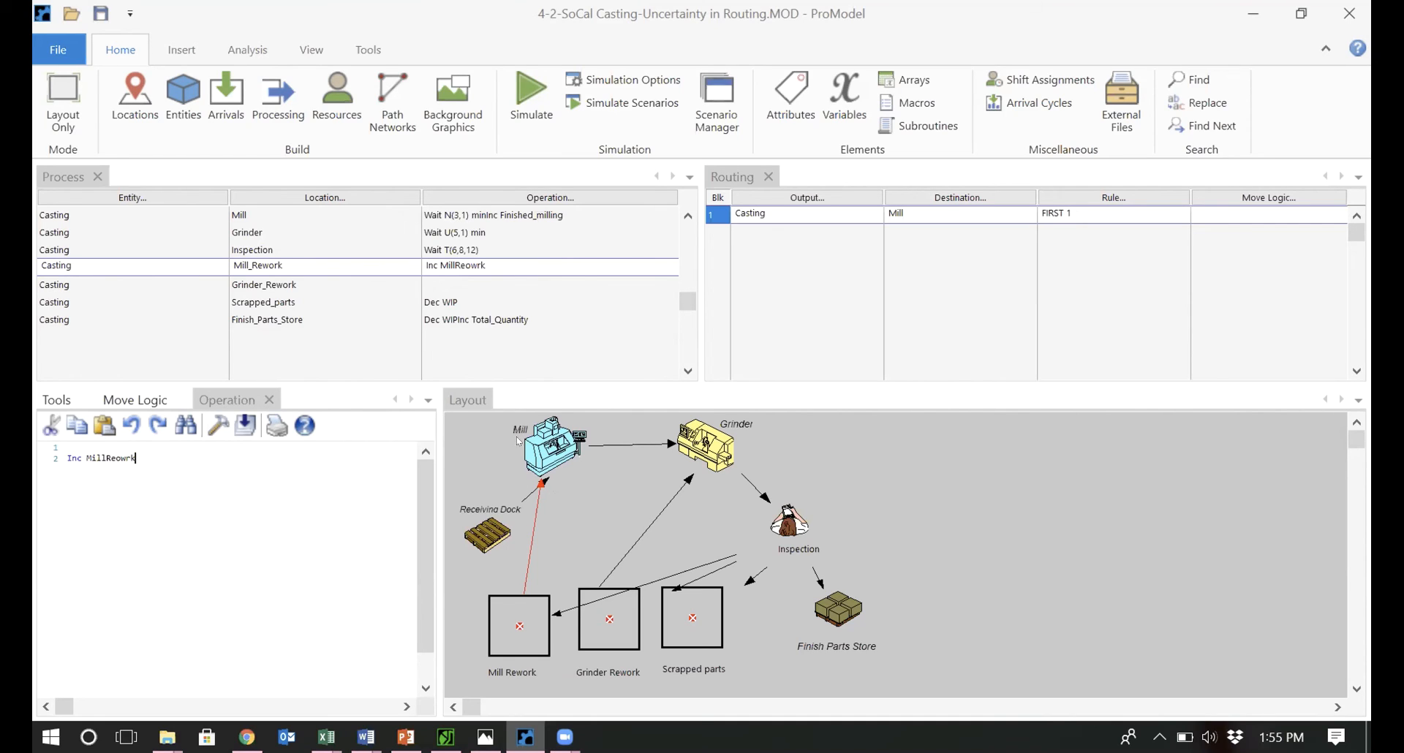
# Enter the operation logic "Inc GrinderRework" for Casting at Grinder_Rework.
pyautogui.click(437, 284)
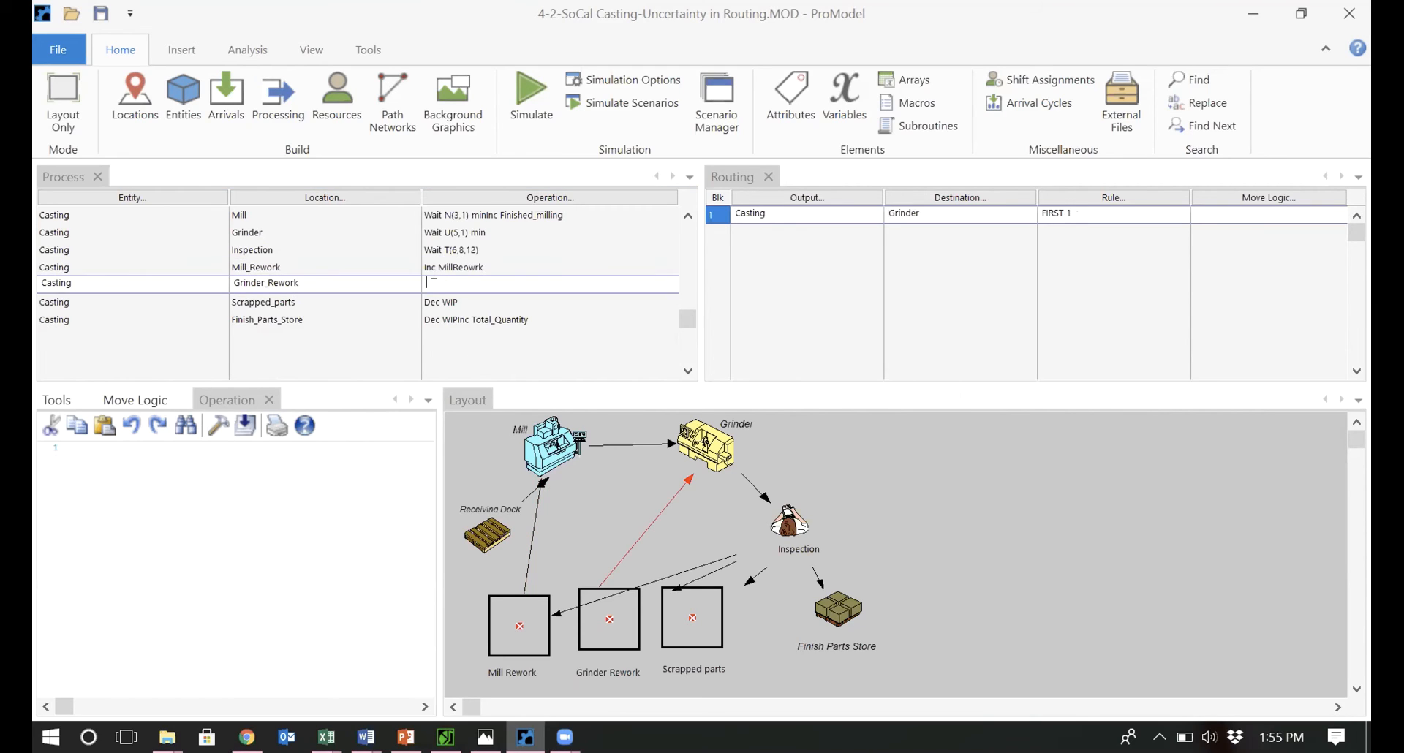
pyautogui.click(283, 489)
pyautogui.press('Return')
pyautogui.write('Inc gr')
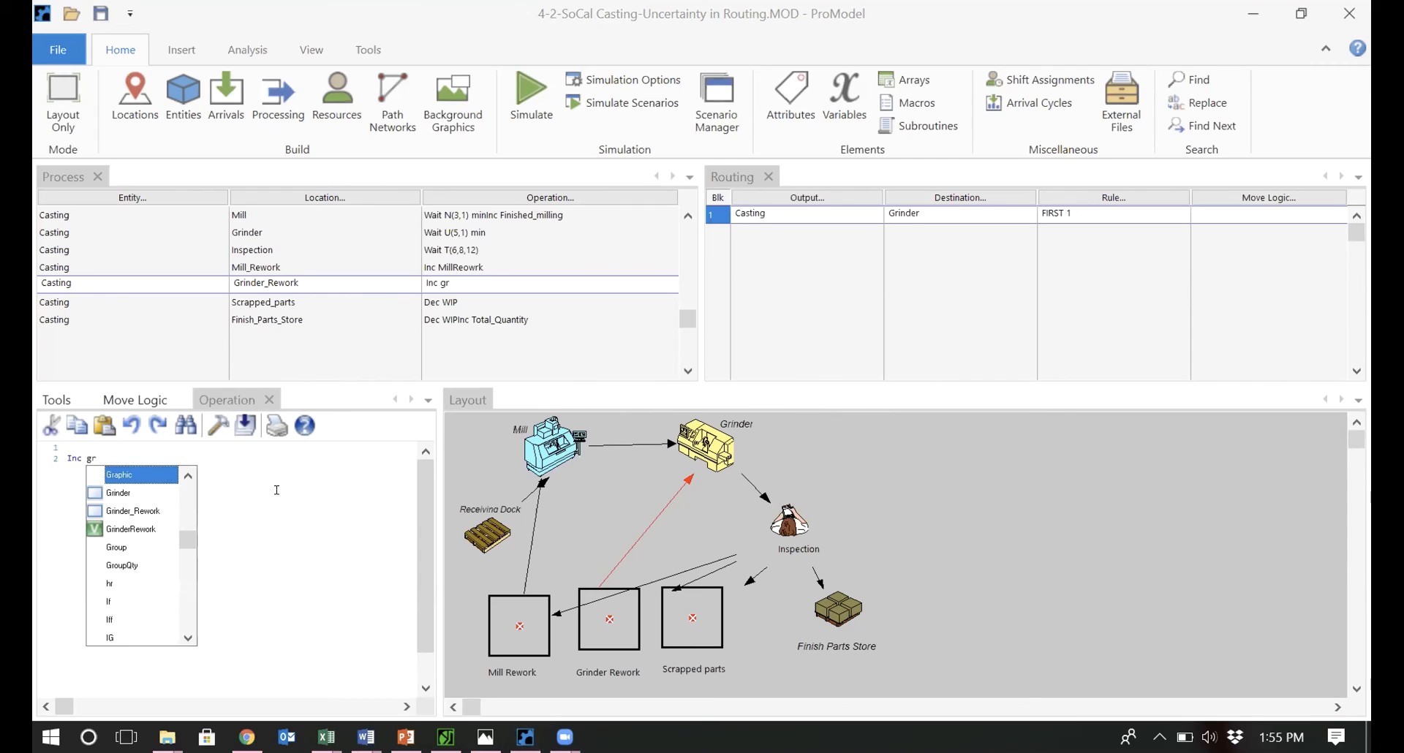
pyautogui.doubleClick(133, 529)
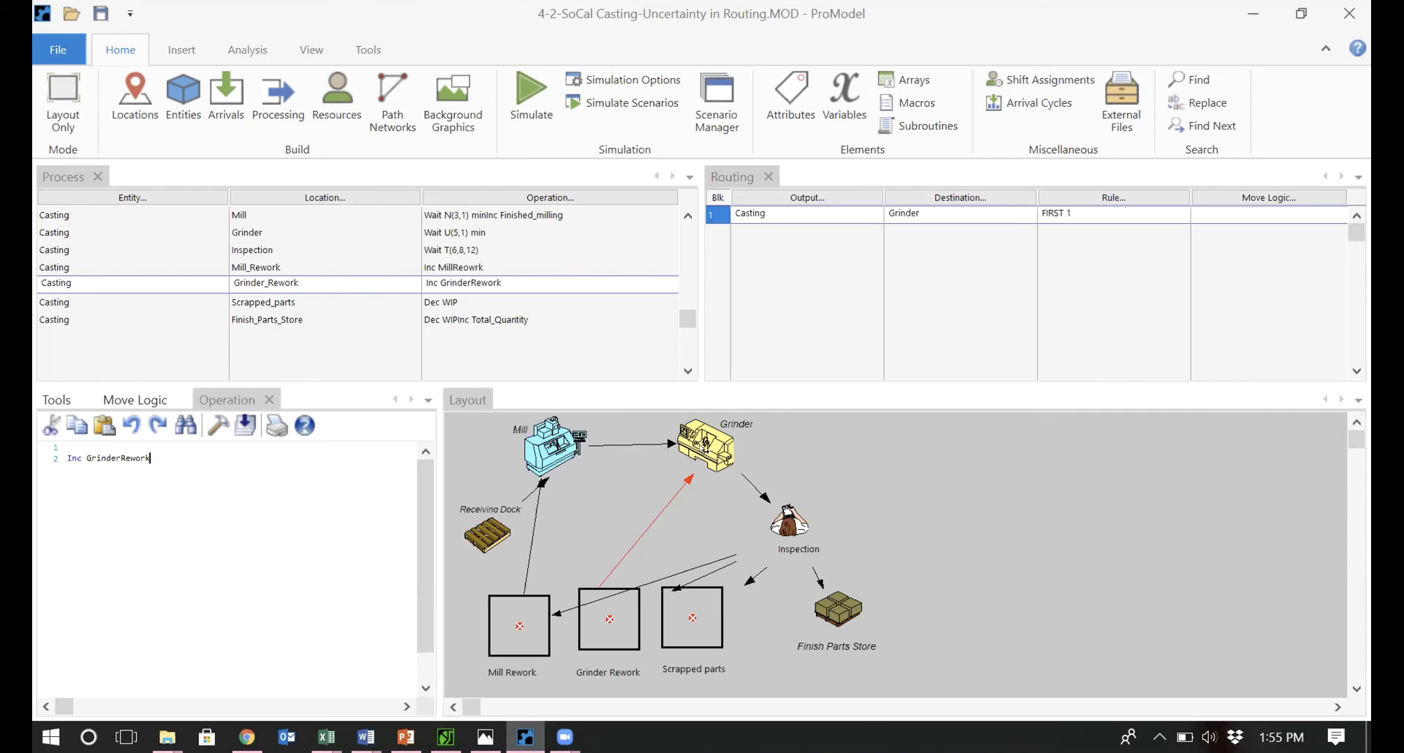
# Add the statement "Inc Scappedparts" below "Dec WIP" in the operation logic for Casting at Scrapped_parts.
pyautogui.click(445, 300)
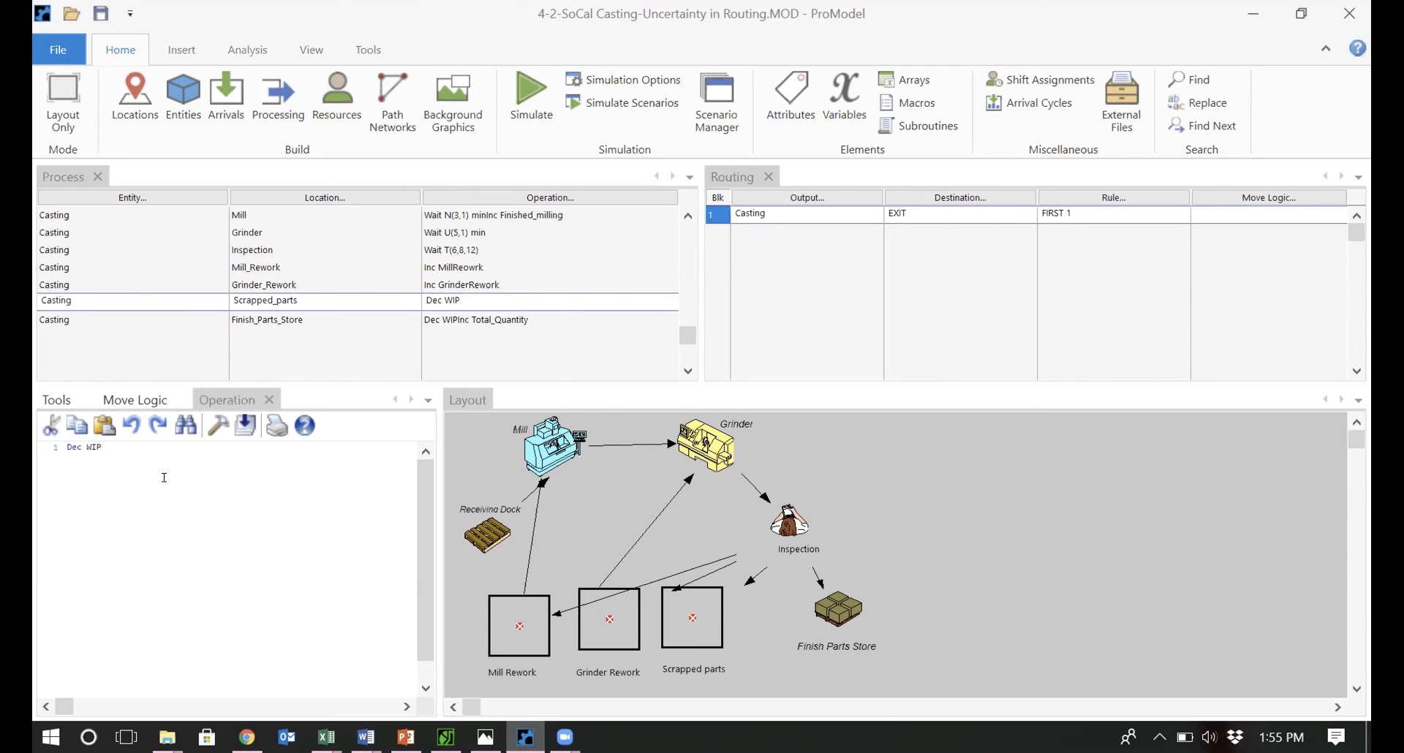
pyautogui.press('Return')
pyautogui.write('Inc s')
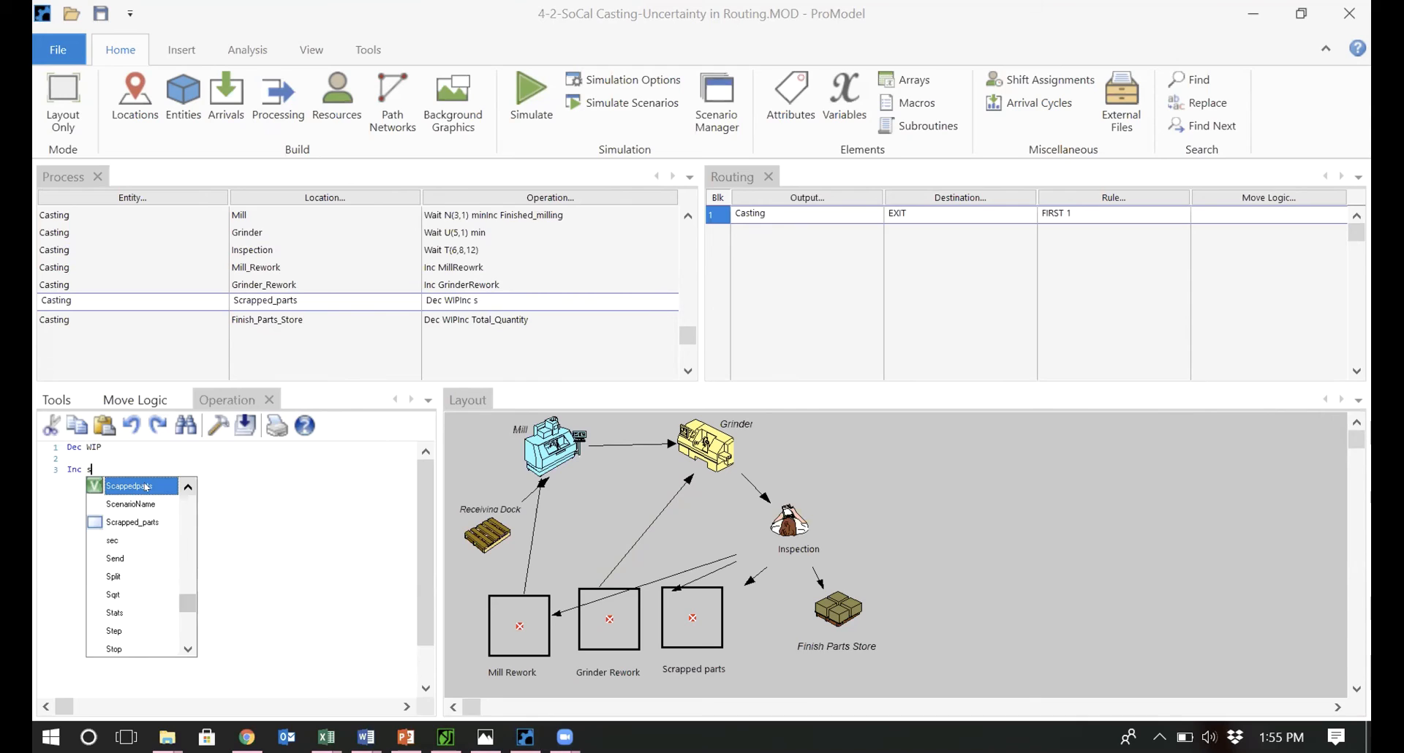
pyautogui.press('Return')
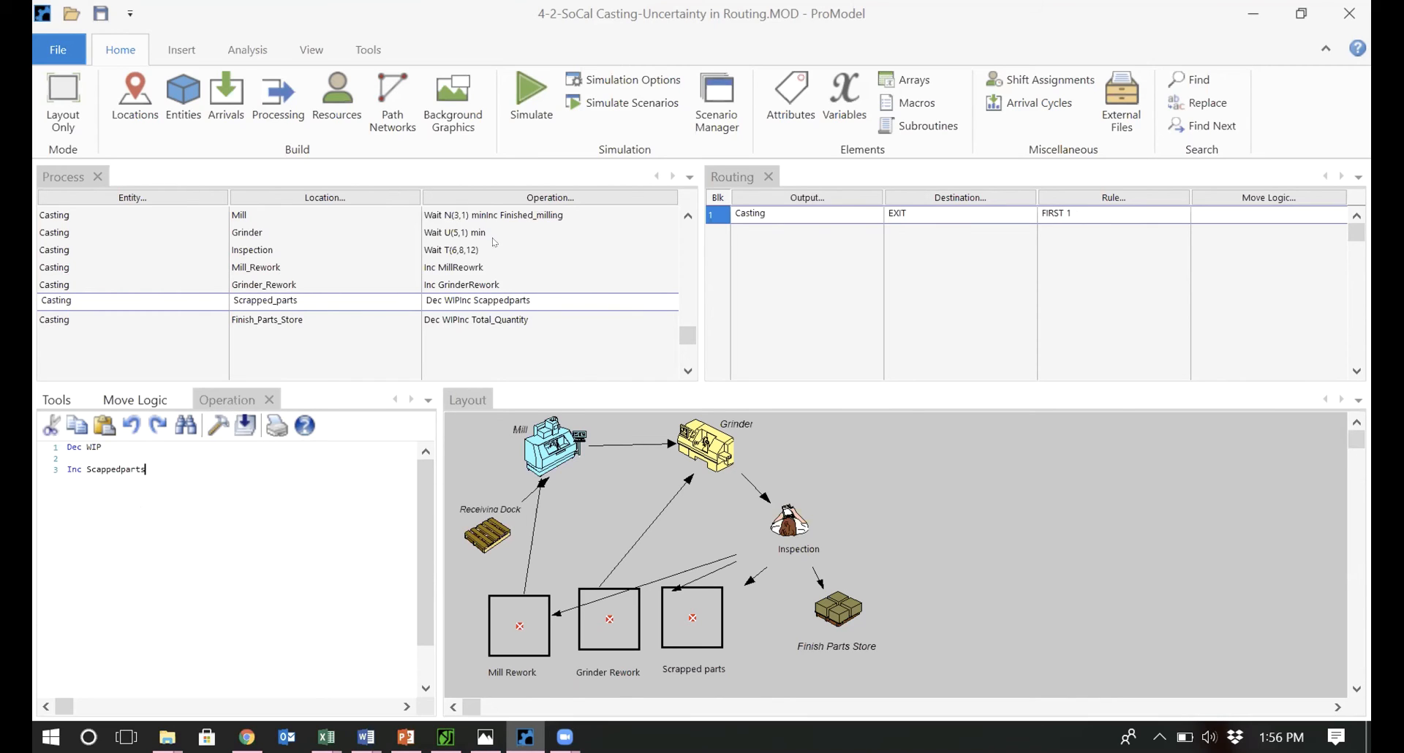
# Review the operation and move logic of the Casting records at Receiving_Dock, Mill and Grinder.
pyautogui.click(508, 212)
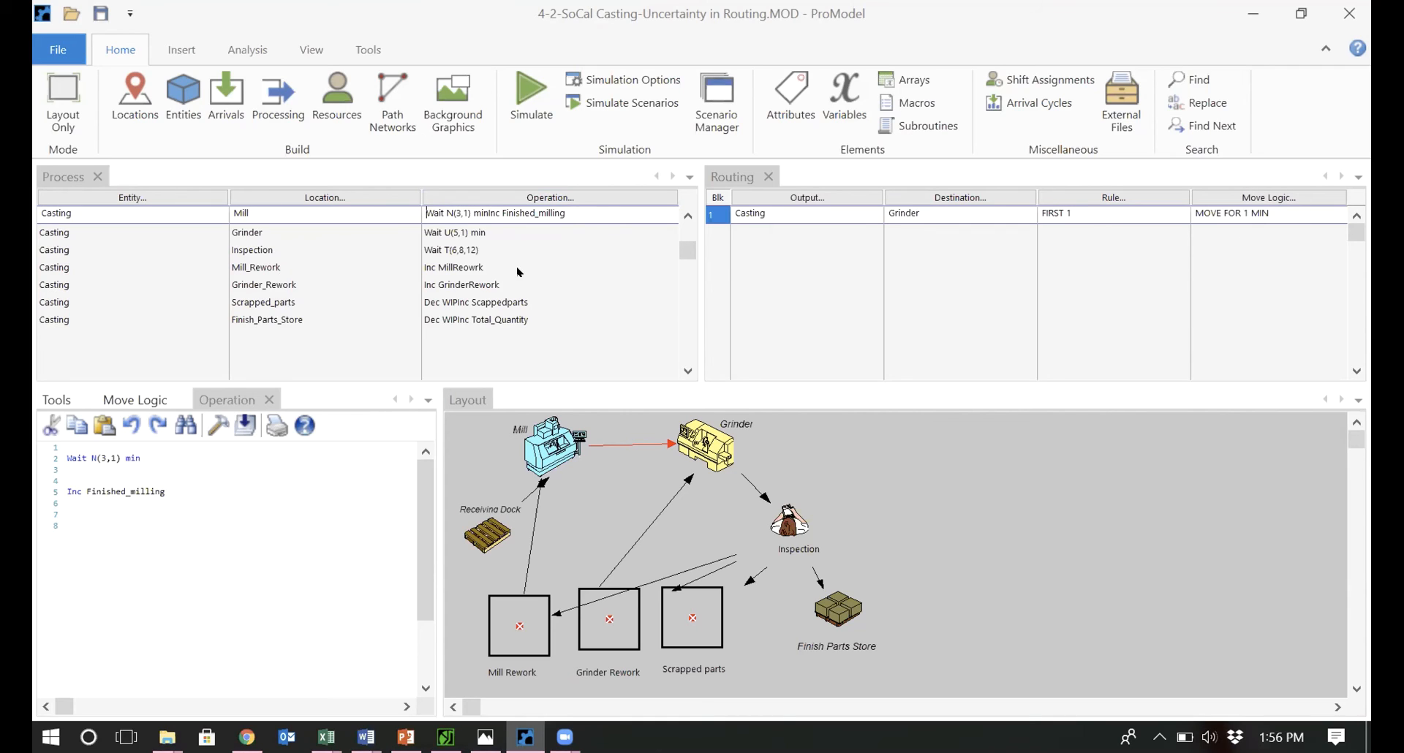
pyautogui.scroll(1, 519, 255)
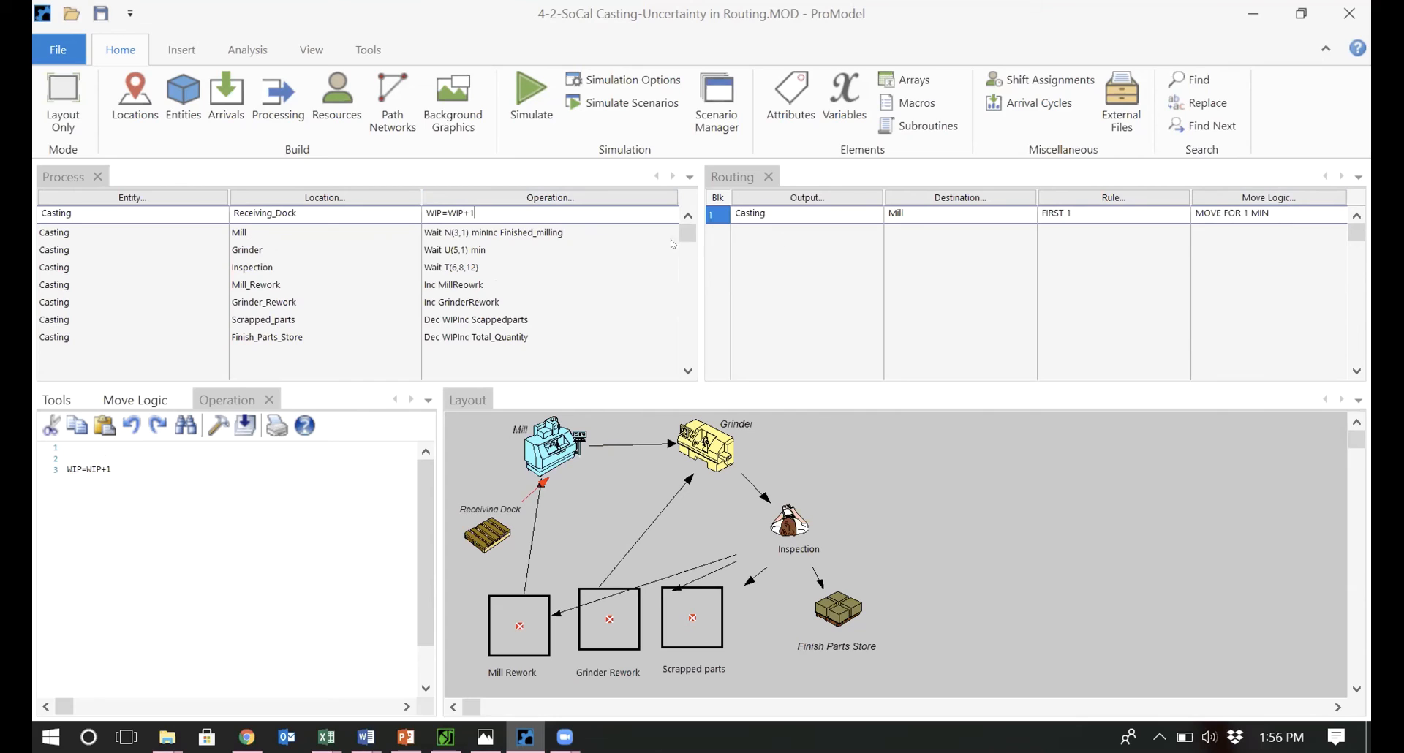
pyautogui.click(607, 231)
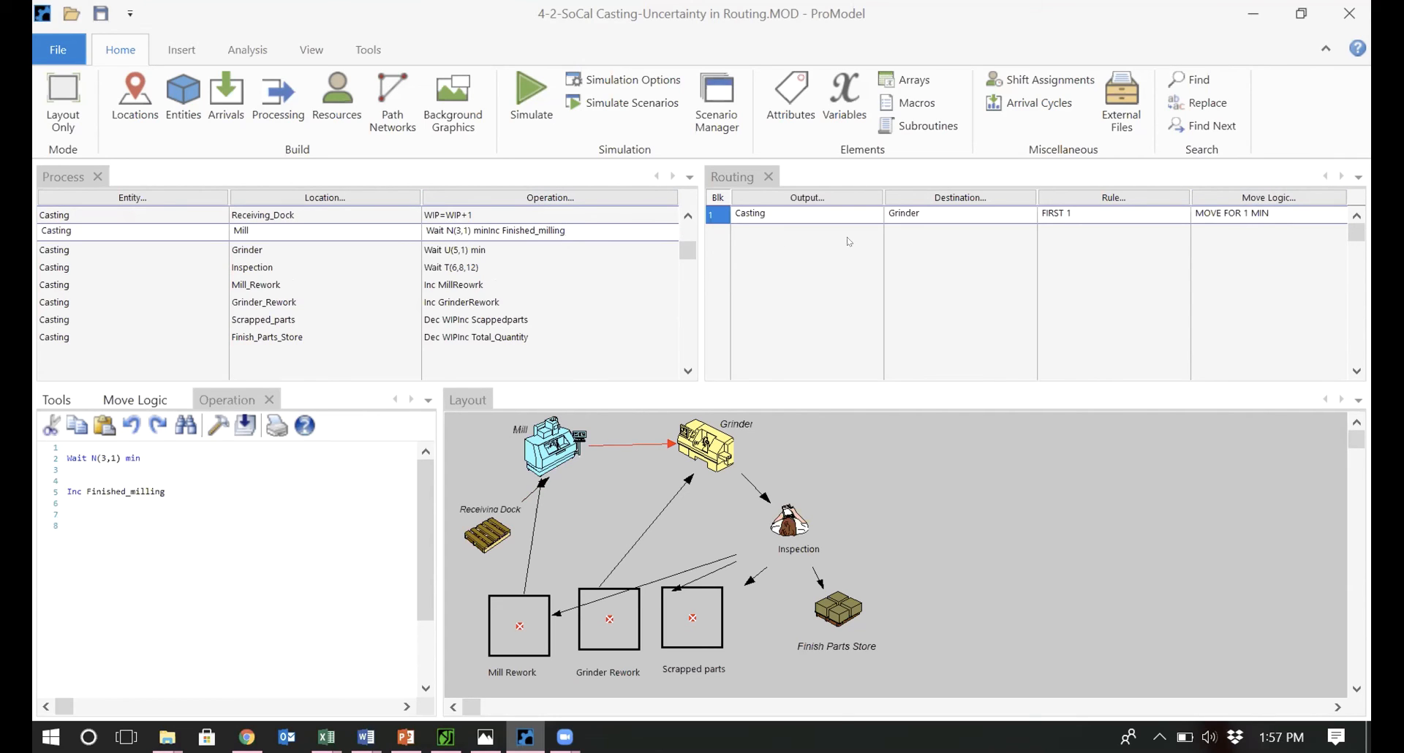
pyautogui.click(496, 251)
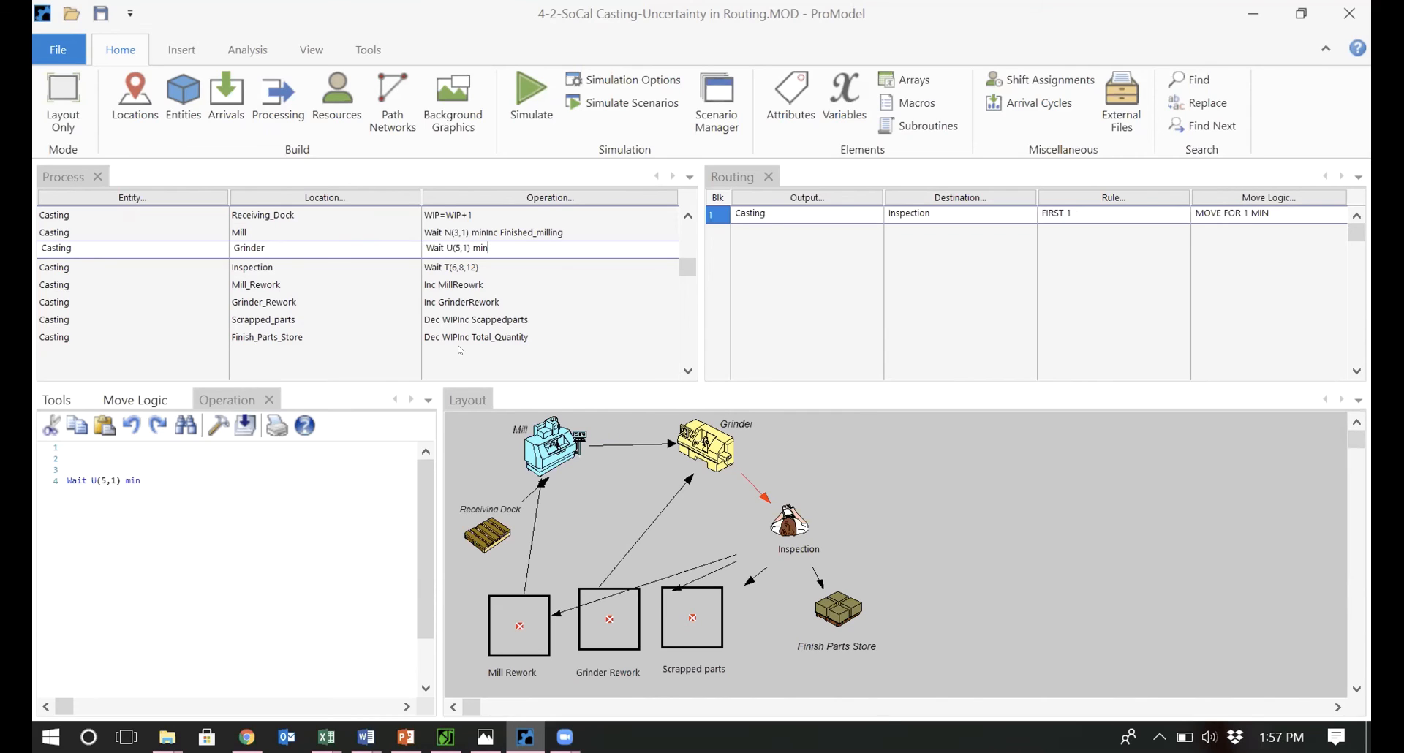
# Enter the move logic "Move for 1 min" on the Inspection route to Mill_Rework and copy that text.
pyautogui.click(436, 266)
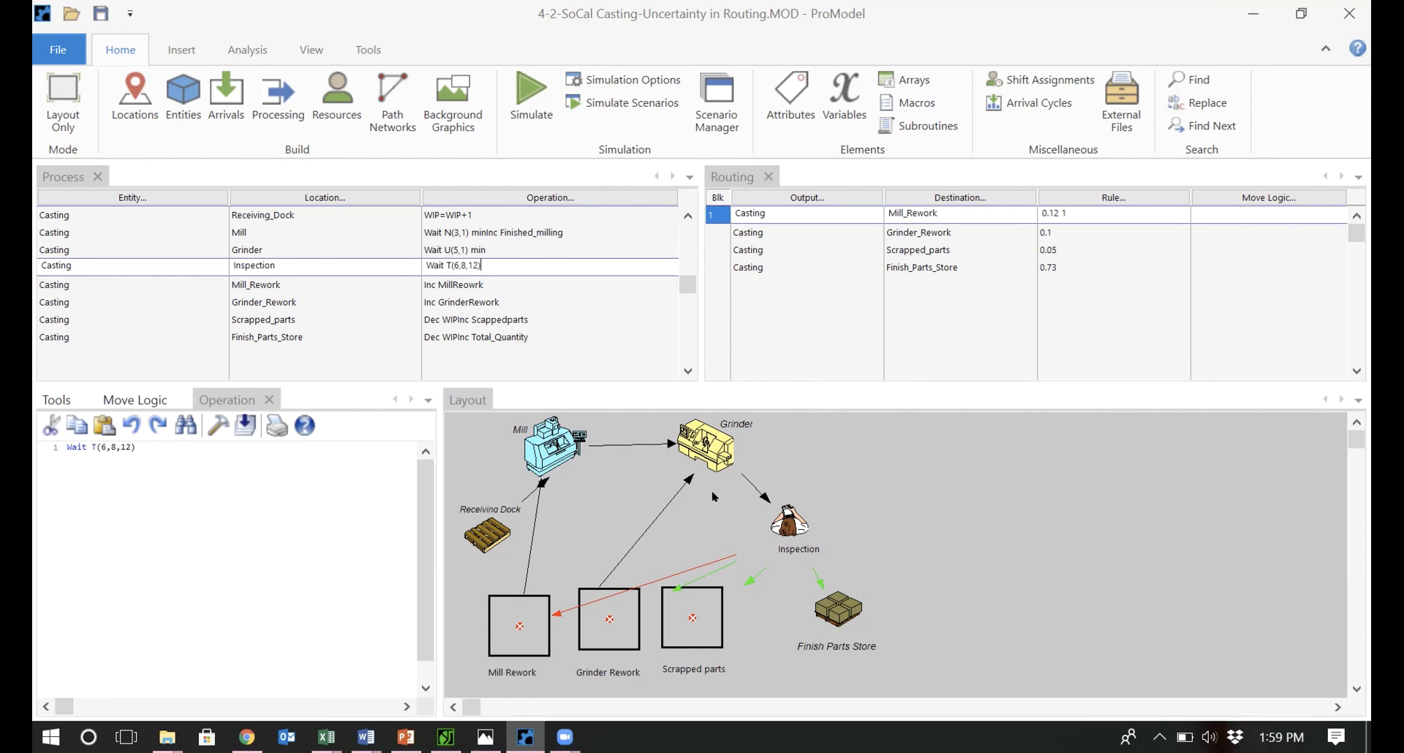
pyautogui.click(1201, 207)
pyautogui.write('Move for 1 min')
pyautogui.hotkey('shift', 'Left')
pyautogui.hotkey('shift', 'Left')
pyautogui.hotkey('shift', 'Left')
pyautogui.hotkey('shift', 'Left')
pyautogui.hotkey('shift', 'Left')
pyautogui.hotkey('shift', 'Left')
pyautogui.hotkey('shift', 'Left')
pyautogui.hotkey('shift', 'Left')
pyautogui.hotkey('shift', 'Left')
pyautogui.hotkey('shift', 'Left')
pyautogui.hotkey('shift', 'Left')
pyautogui.hotkey('shift', 'Left')
pyautogui.hotkey('shift', 'Left')
pyautogui.hotkey('shift', 'Left')
pyautogui.hotkey('ctrl', 'c')
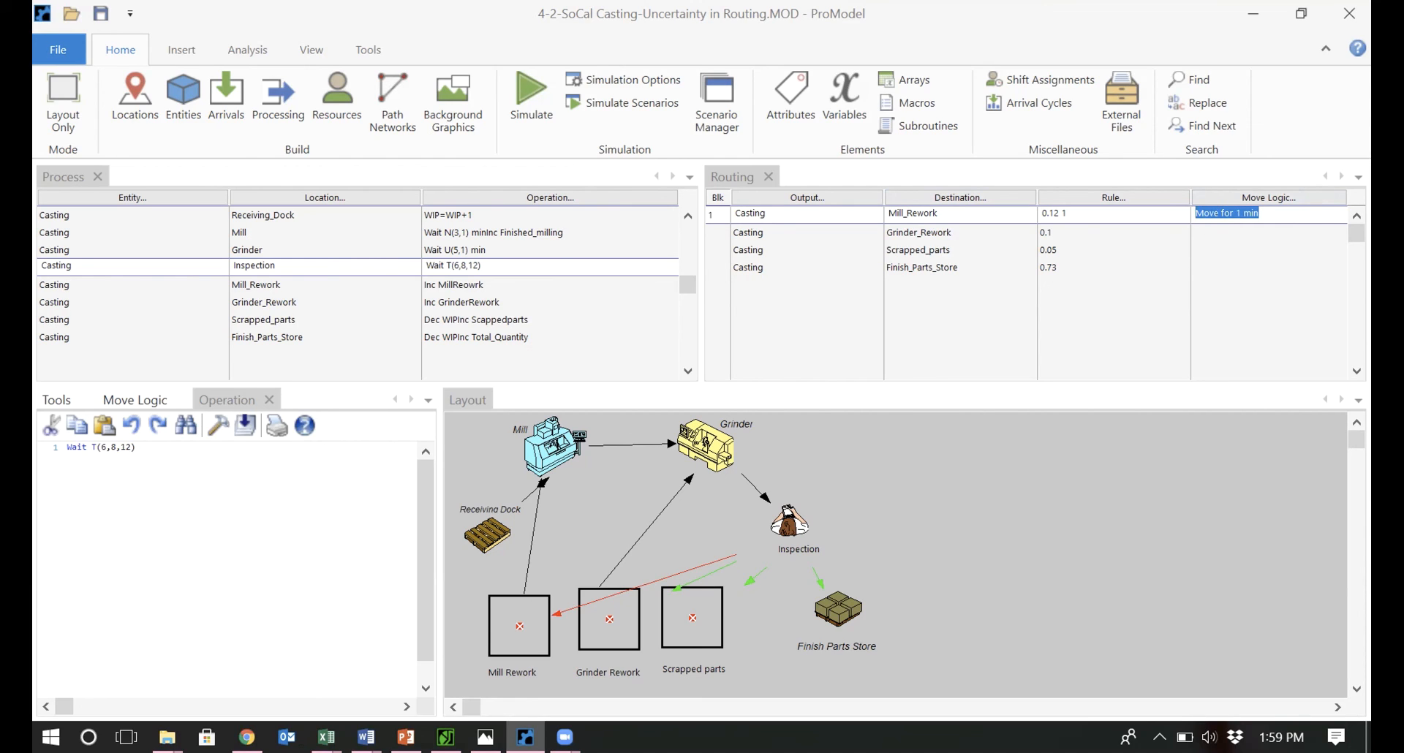
# Paste the move logic "Move for 1 min" into the Inspection routes to Grinder_Rework, Scrapped_parts and Finish_Parts_Store.
pyautogui.click(1226, 230)
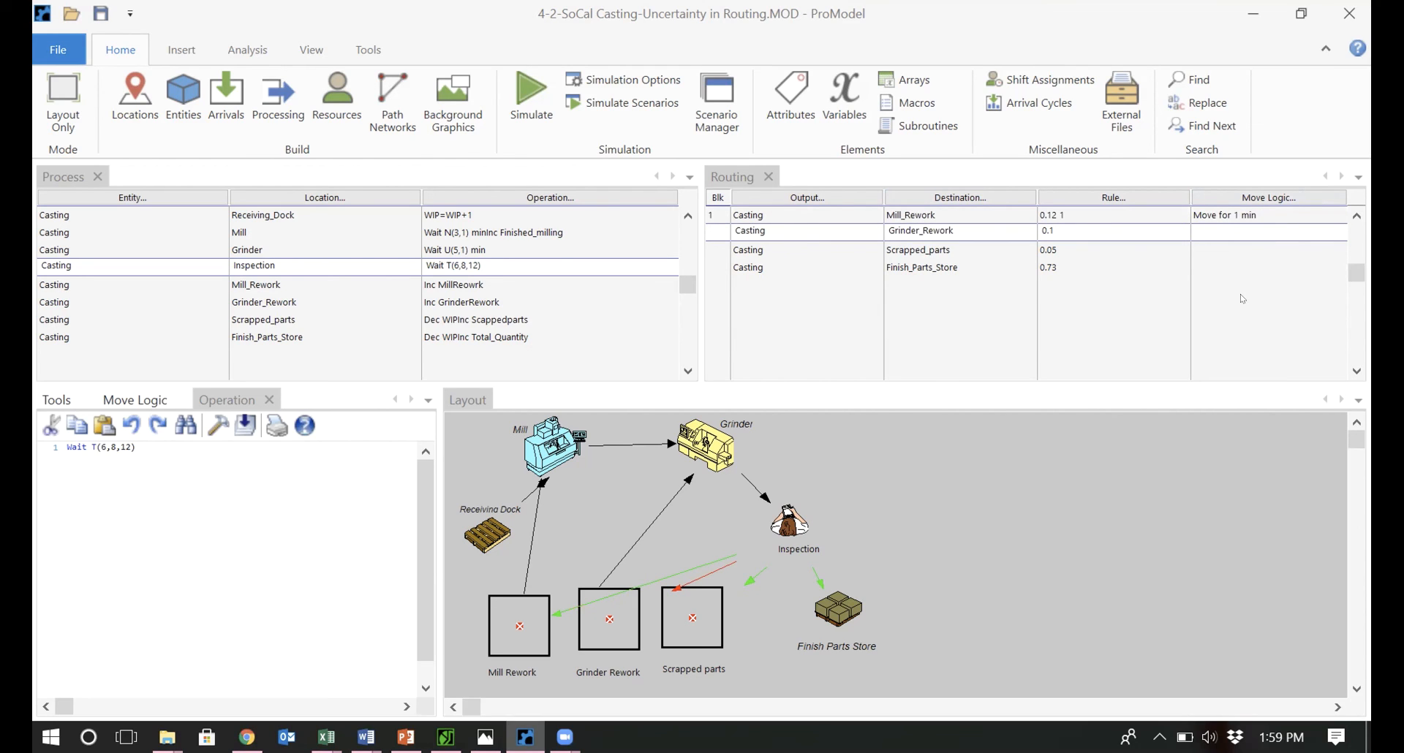
pyautogui.hotkey('ctrl', 'v')
pyautogui.click(1210, 247)
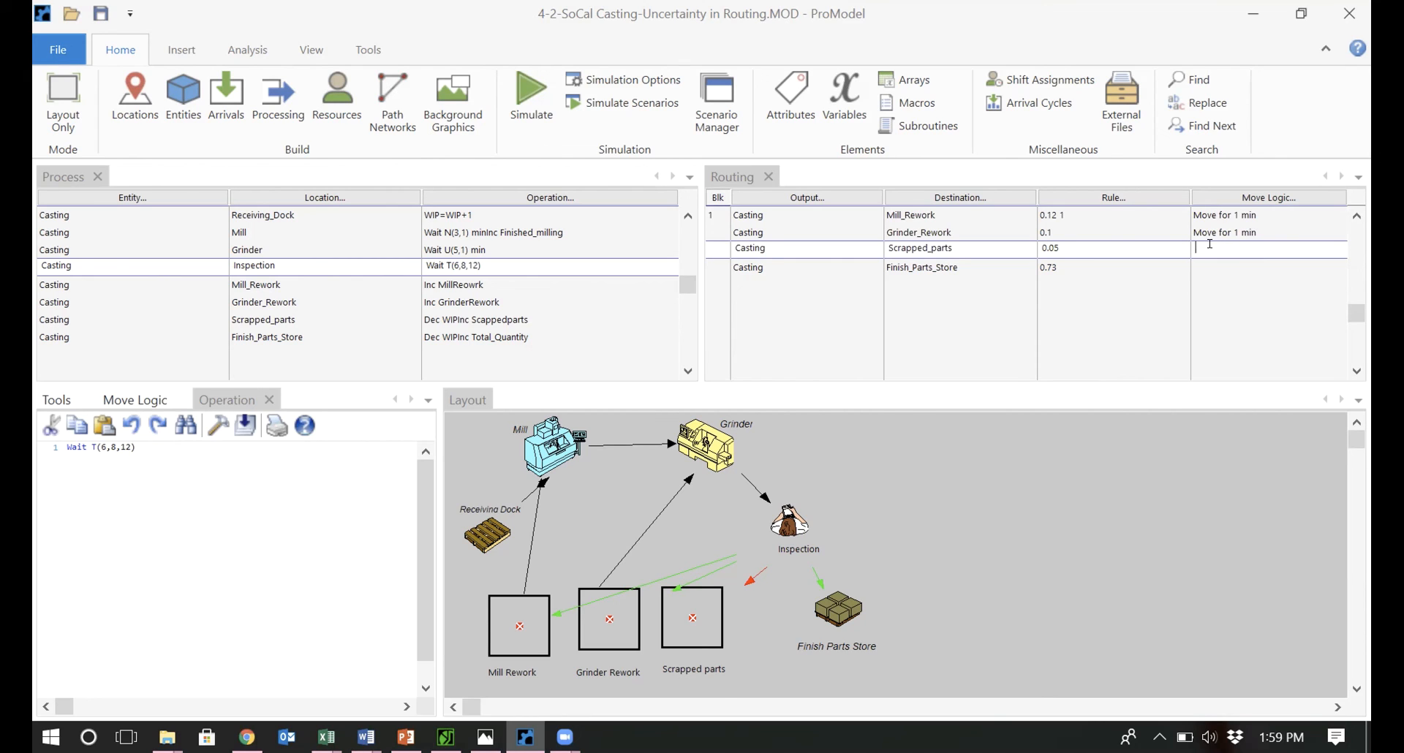
pyautogui.hotkey('ctrl', 'v')
pyautogui.click(1202, 264)
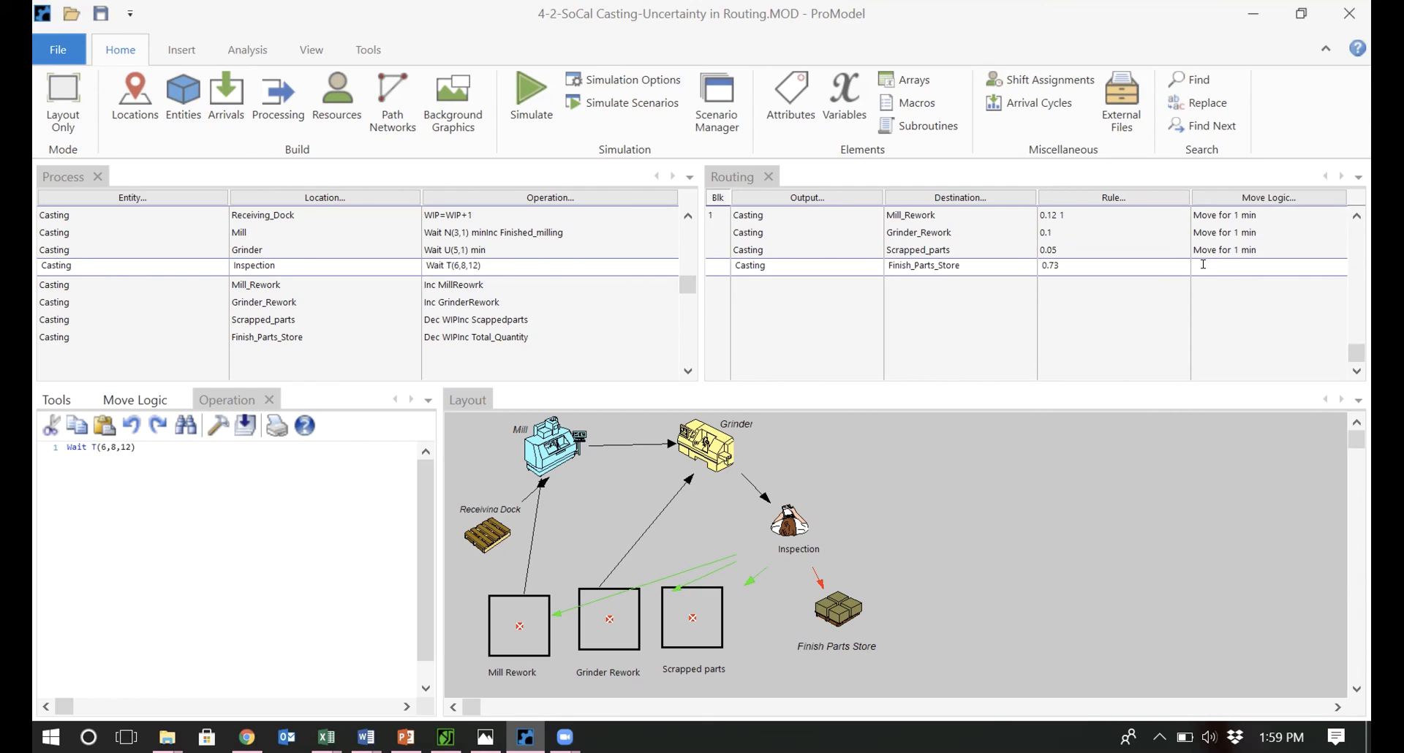
pyautogui.hotkey('ctrl', 'v')
# Check the routing of the Casting records at Mill_Rework and Inspection, and open the simulation options.
pyautogui.click(448, 286)
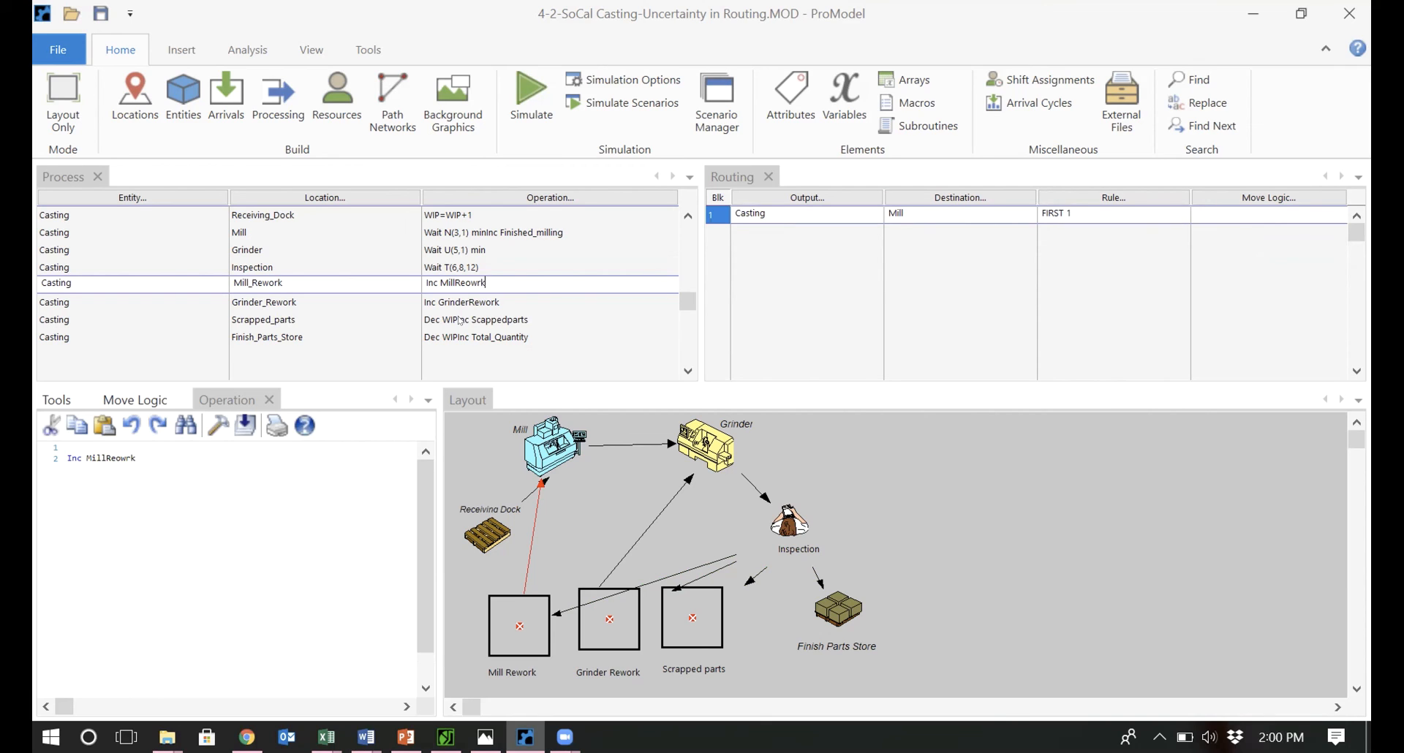
pyautogui.click(474, 268)
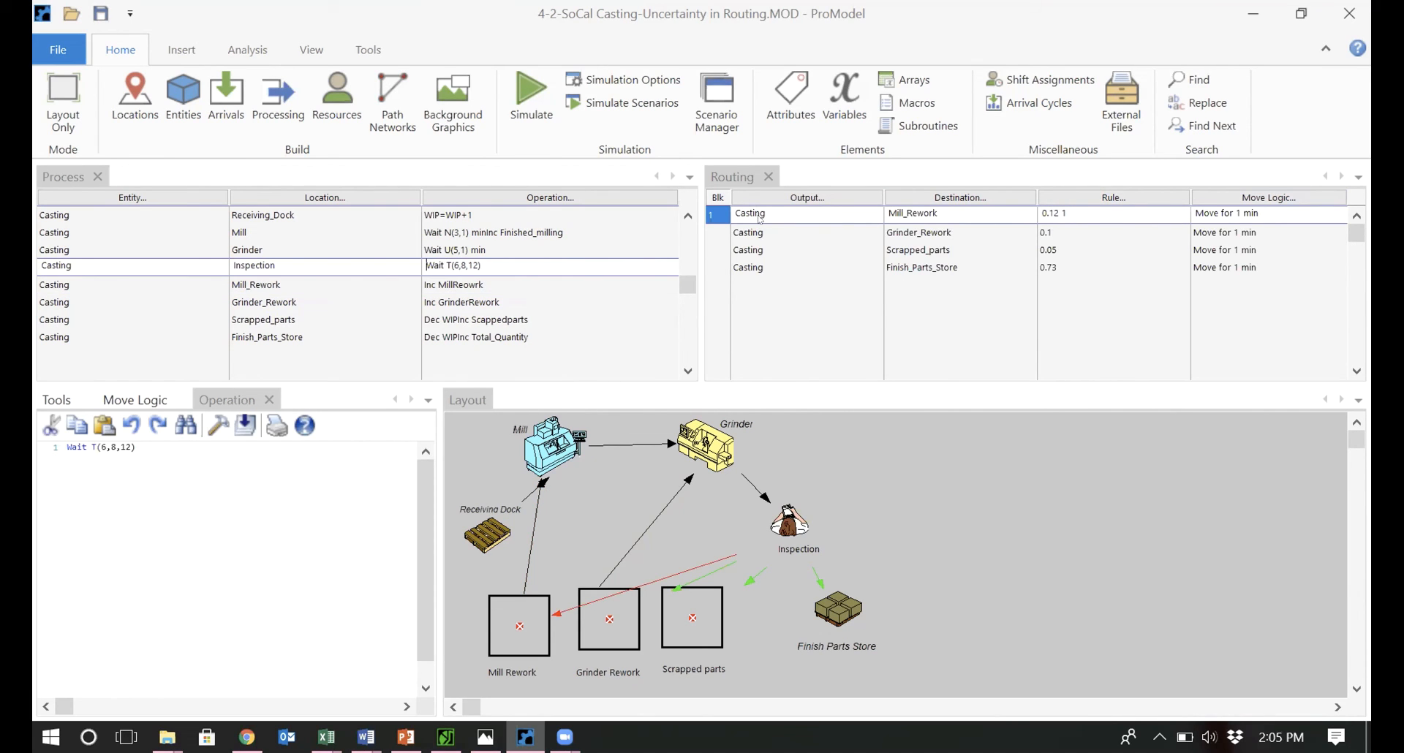
pyautogui.click(624, 80)
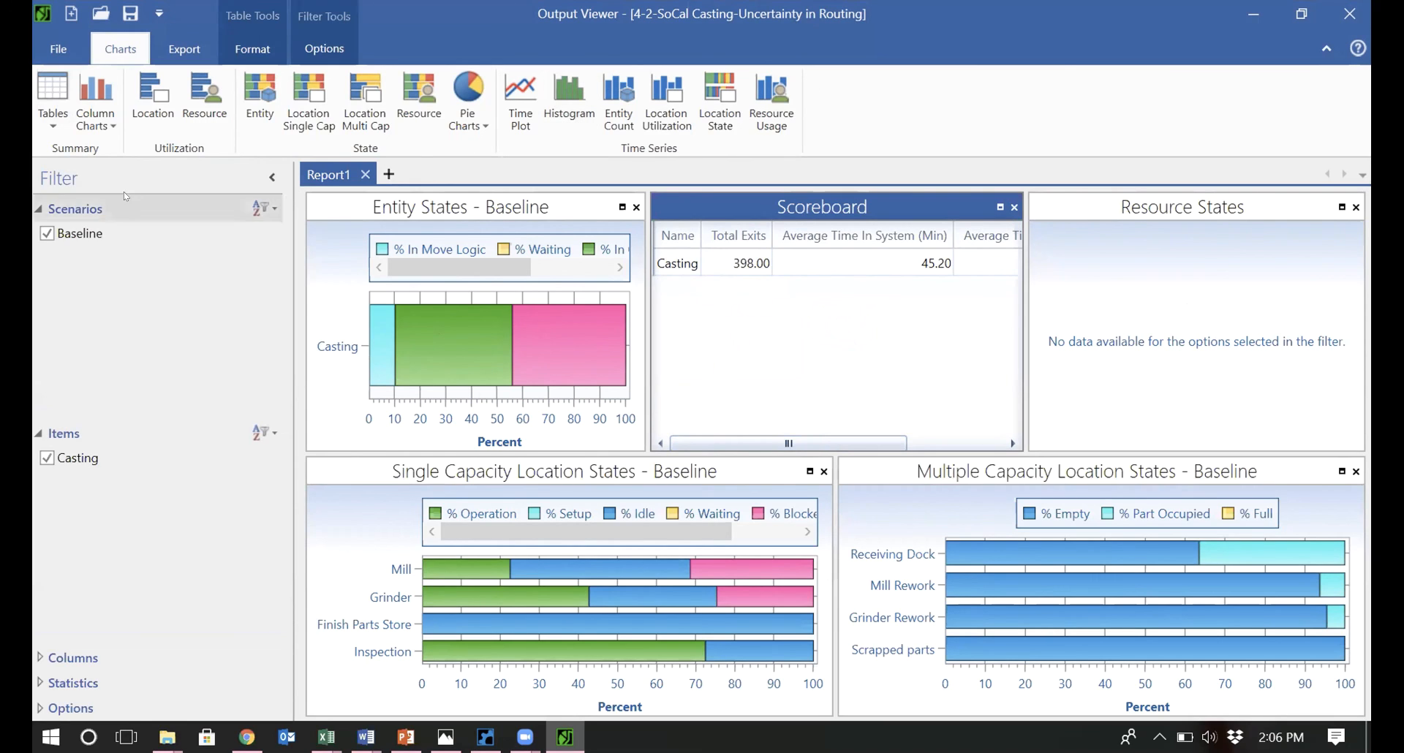
# Add a variable summary table to the baseline results in Output Viewer.
pyautogui.click(49, 117)
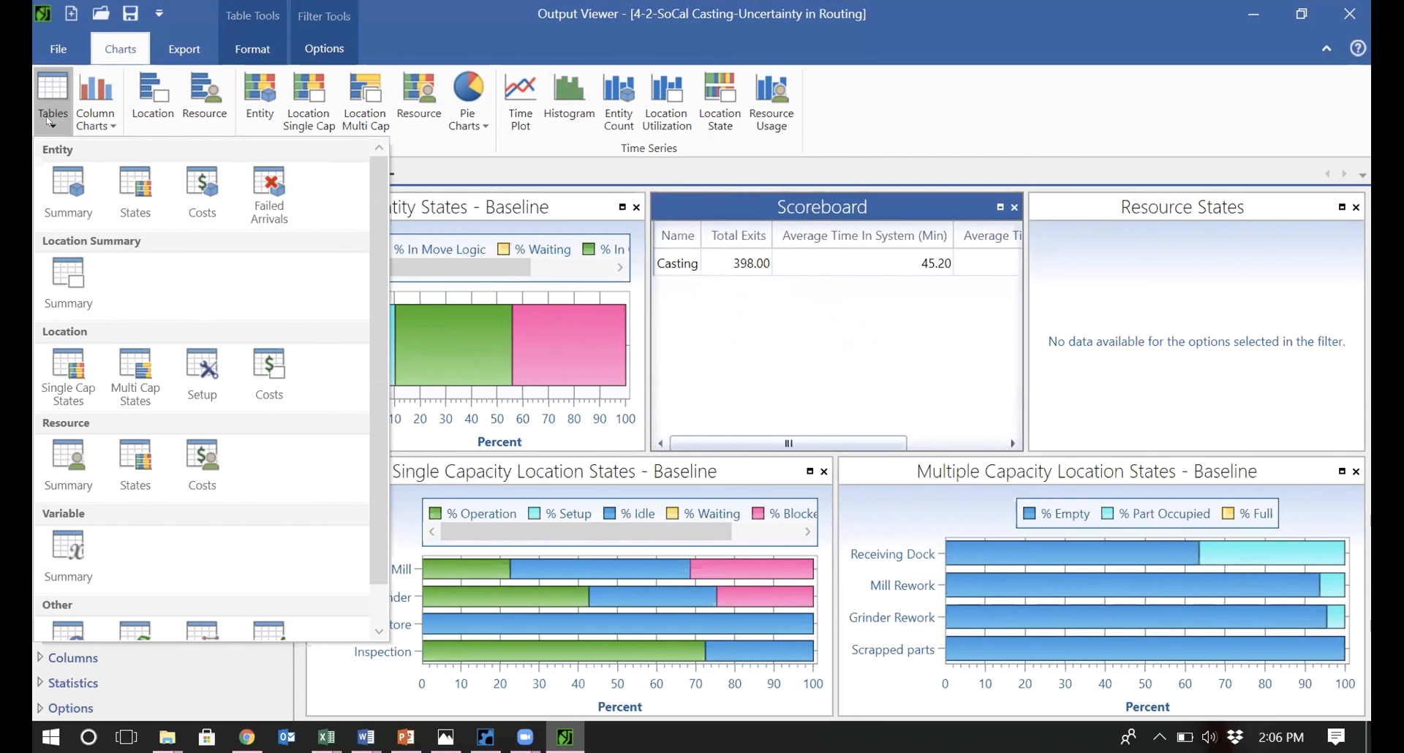
pyautogui.click(68, 551)
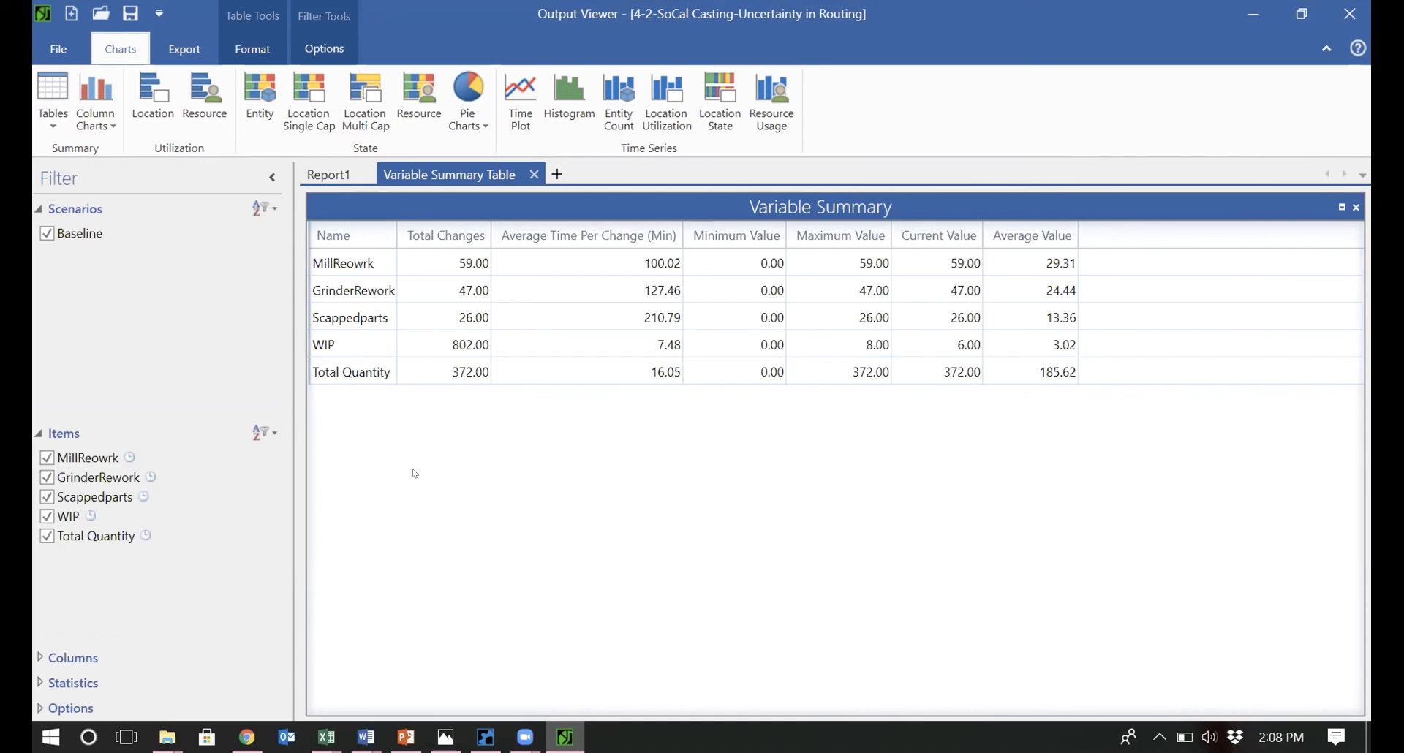
pyautogui.hotkey('alt', 'Tab')
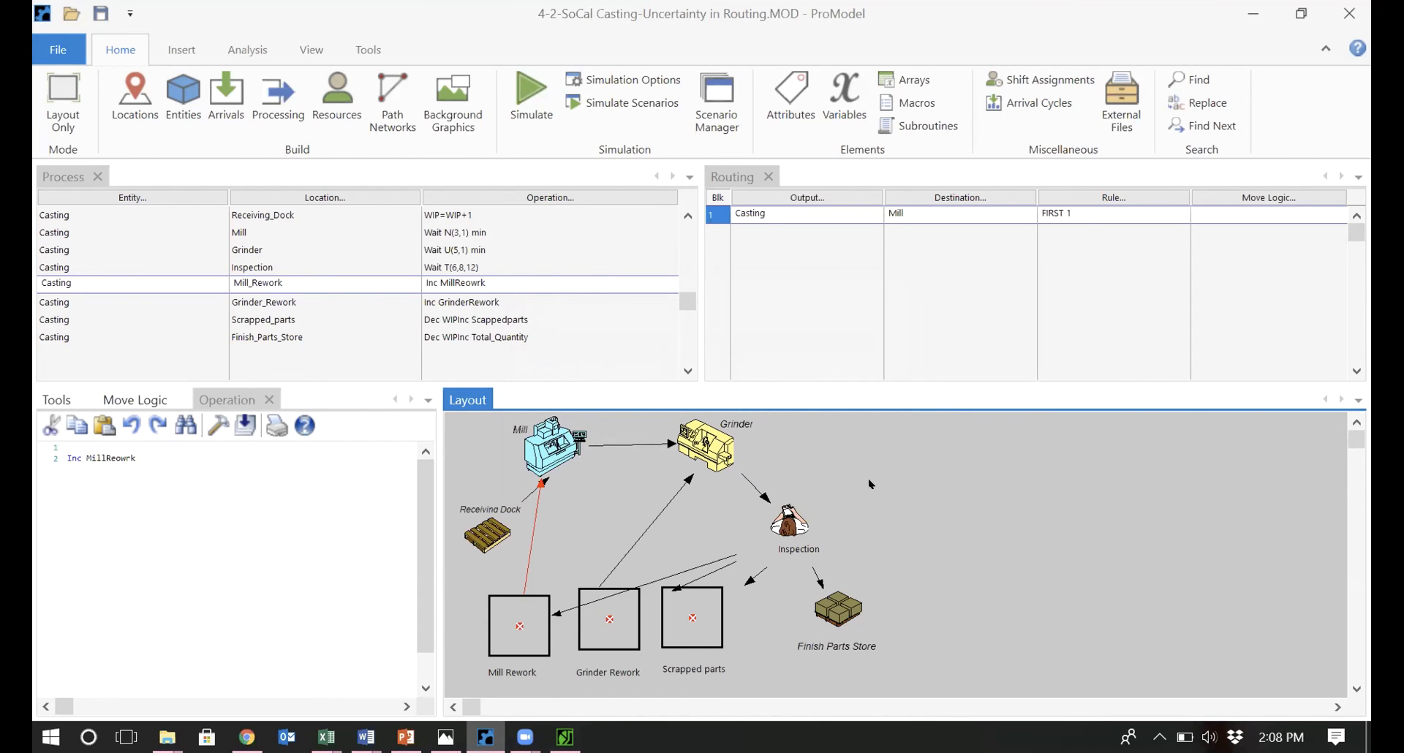
pyautogui.hotkey('alt', 'Tab')
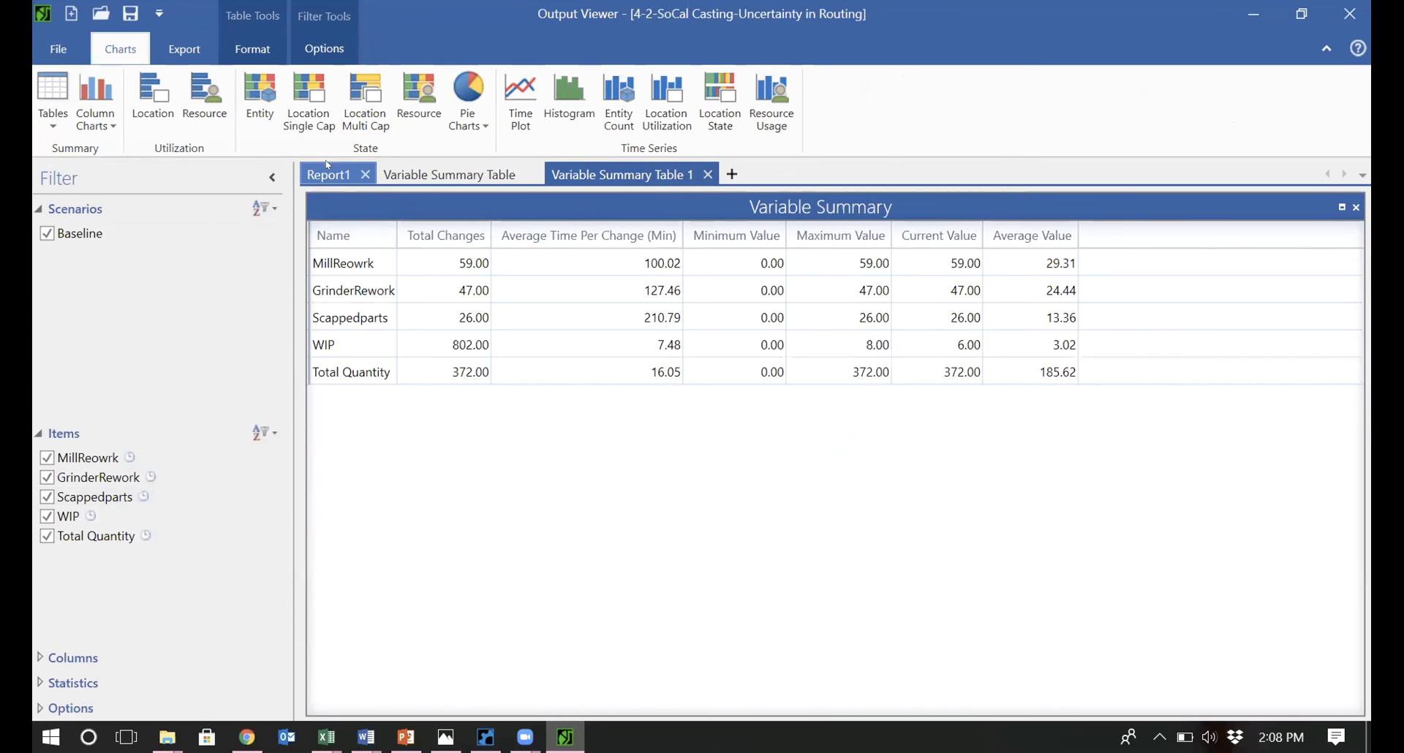
# Review the Report1 scoreboard and location states alongside the Casting process records in ProModel, and return to Output Viewer.
pyautogui.click(328, 168)
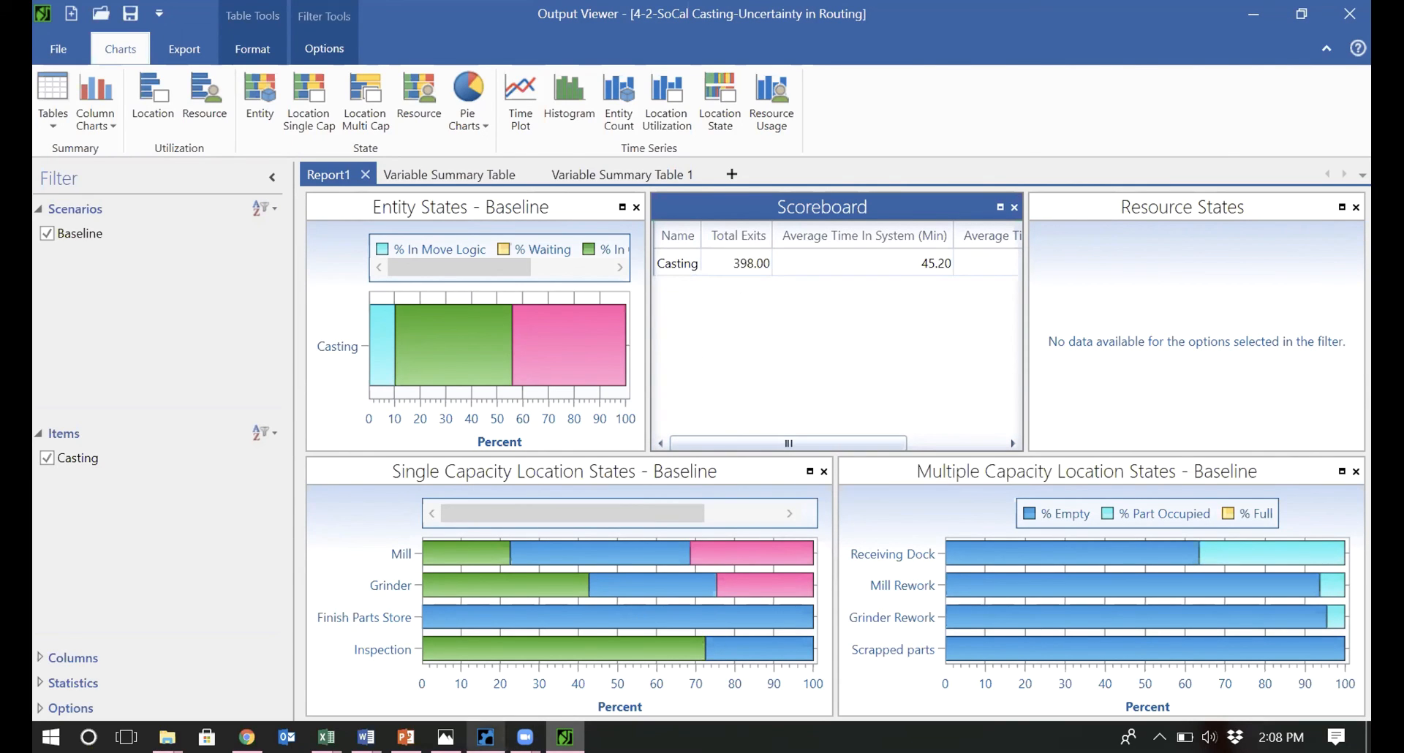
pyautogui.click(488, 735)
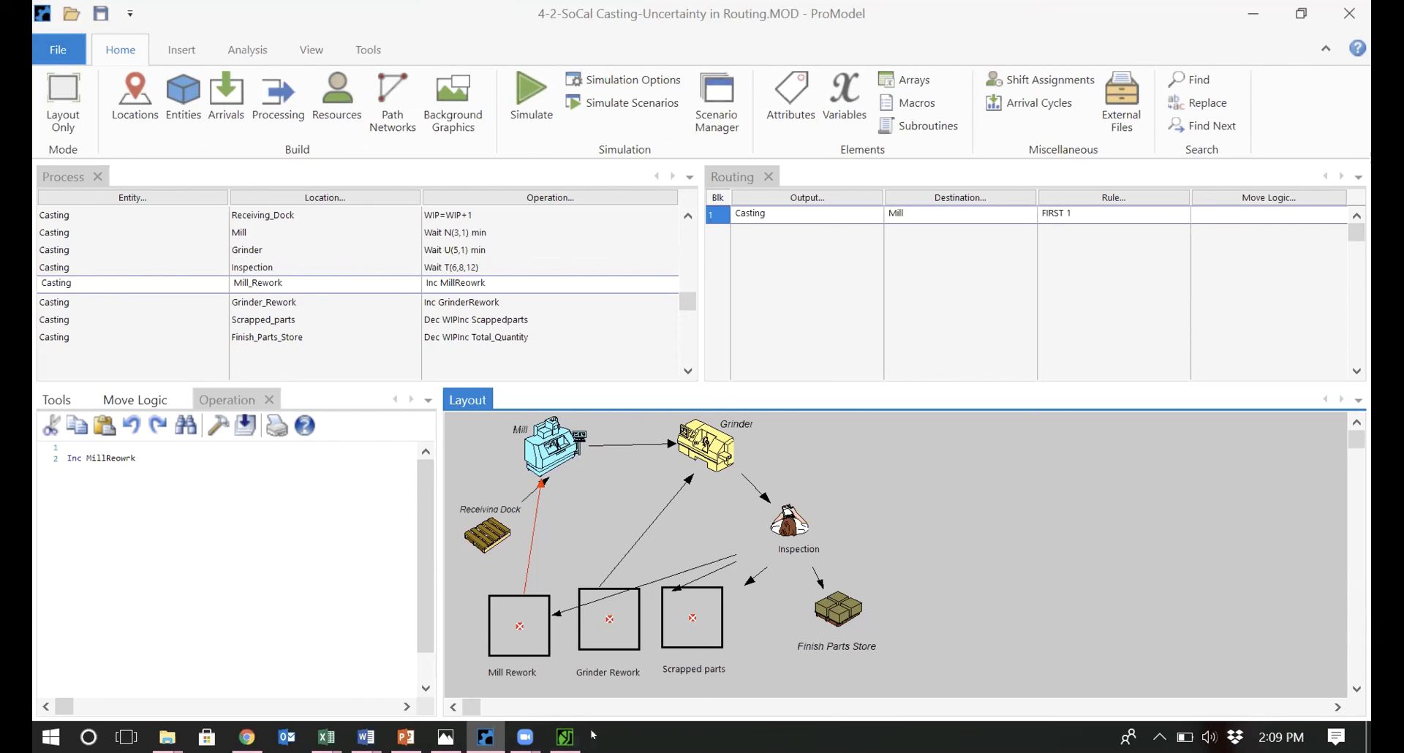
pyautogui.moveTo(565, 736)
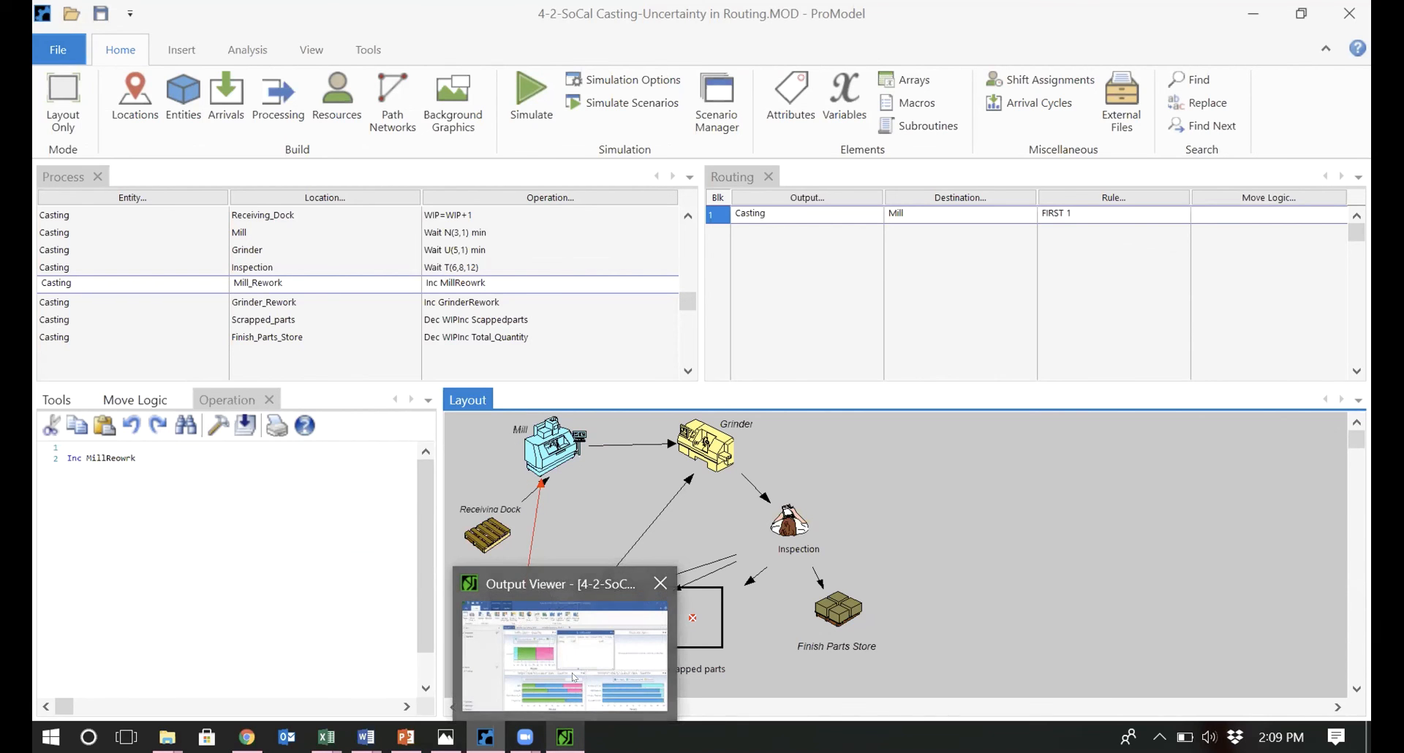
pyautogui.click(564, 647)
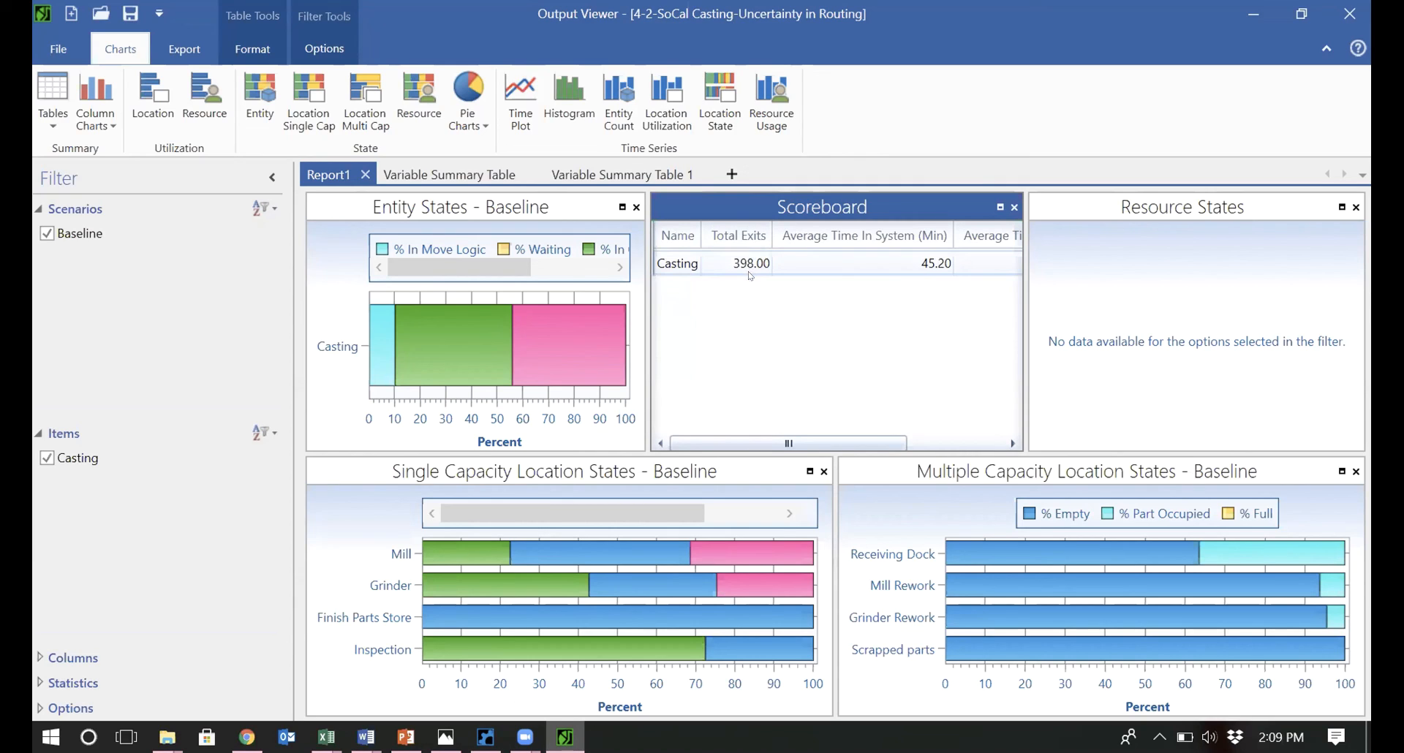
# Compare the Casting total exits on the Report1 scoreboard with the Total Quantity and Scappedparts values in Variable Summary Table 1.
pyautogui.click(605, 175)
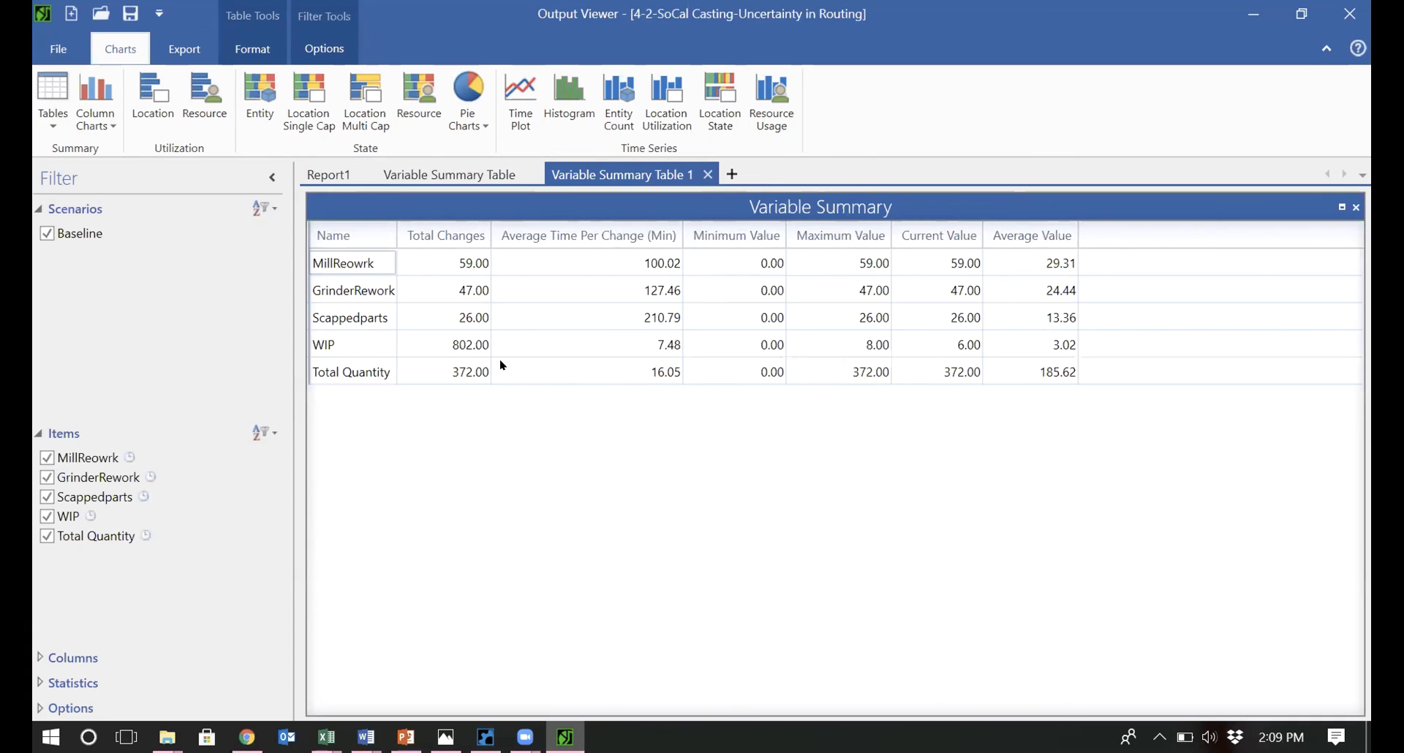
pyautogui.click(333, 174)
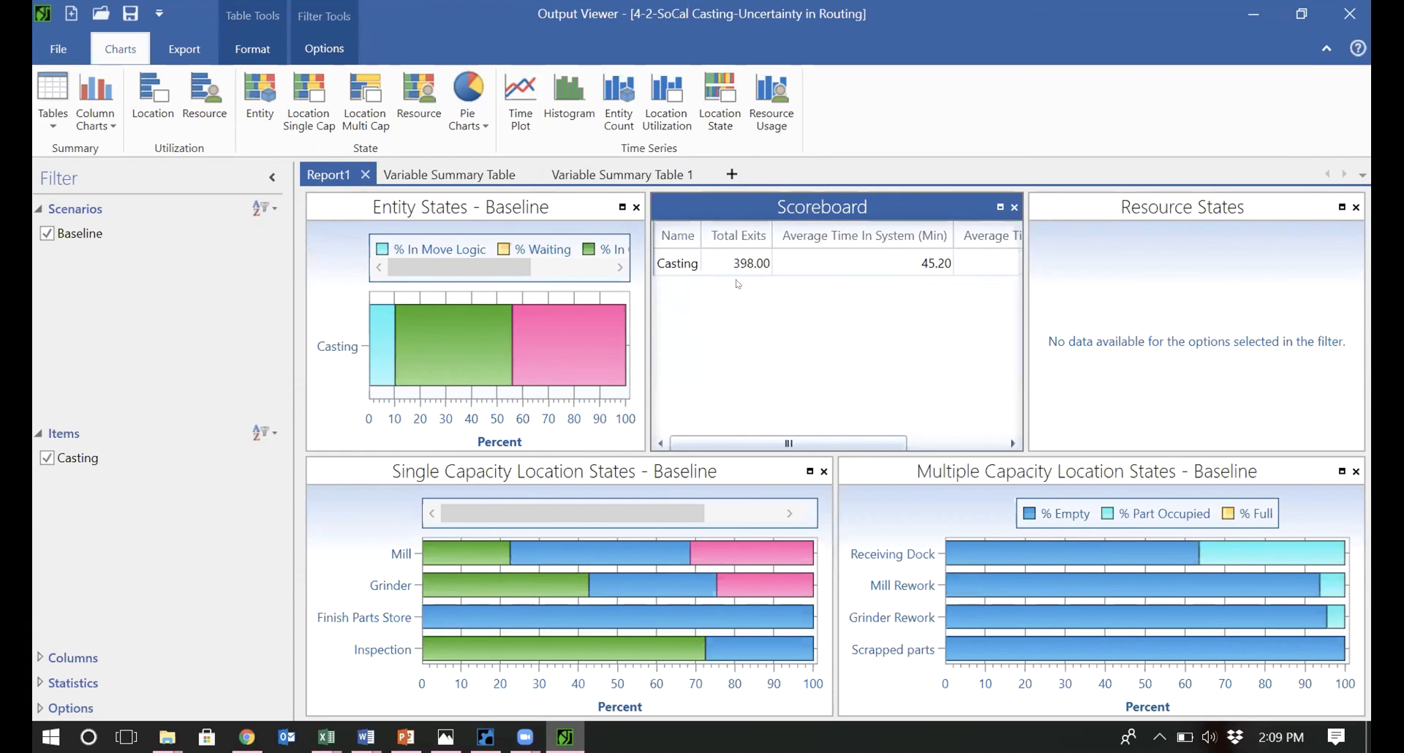
pyautogui.click(621, 176)
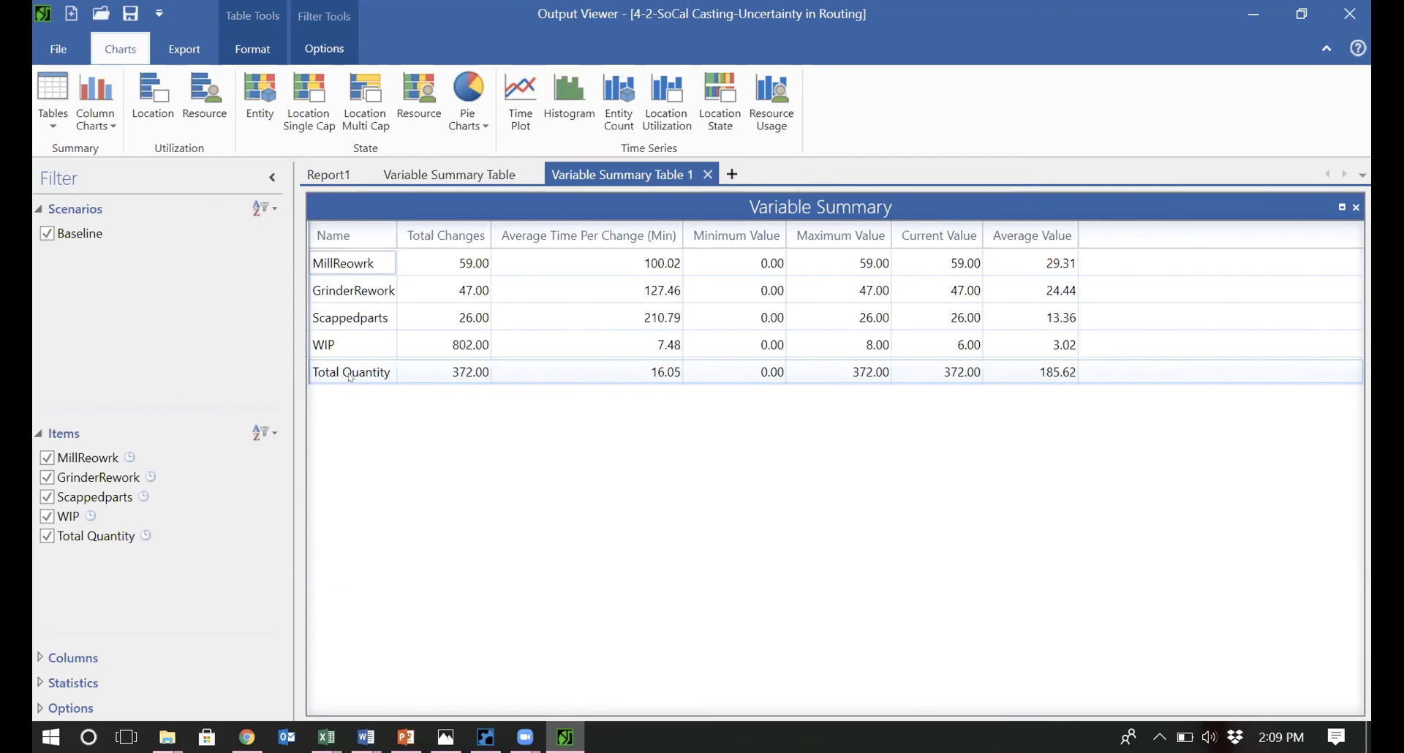
pyautogui.click(328, 174)
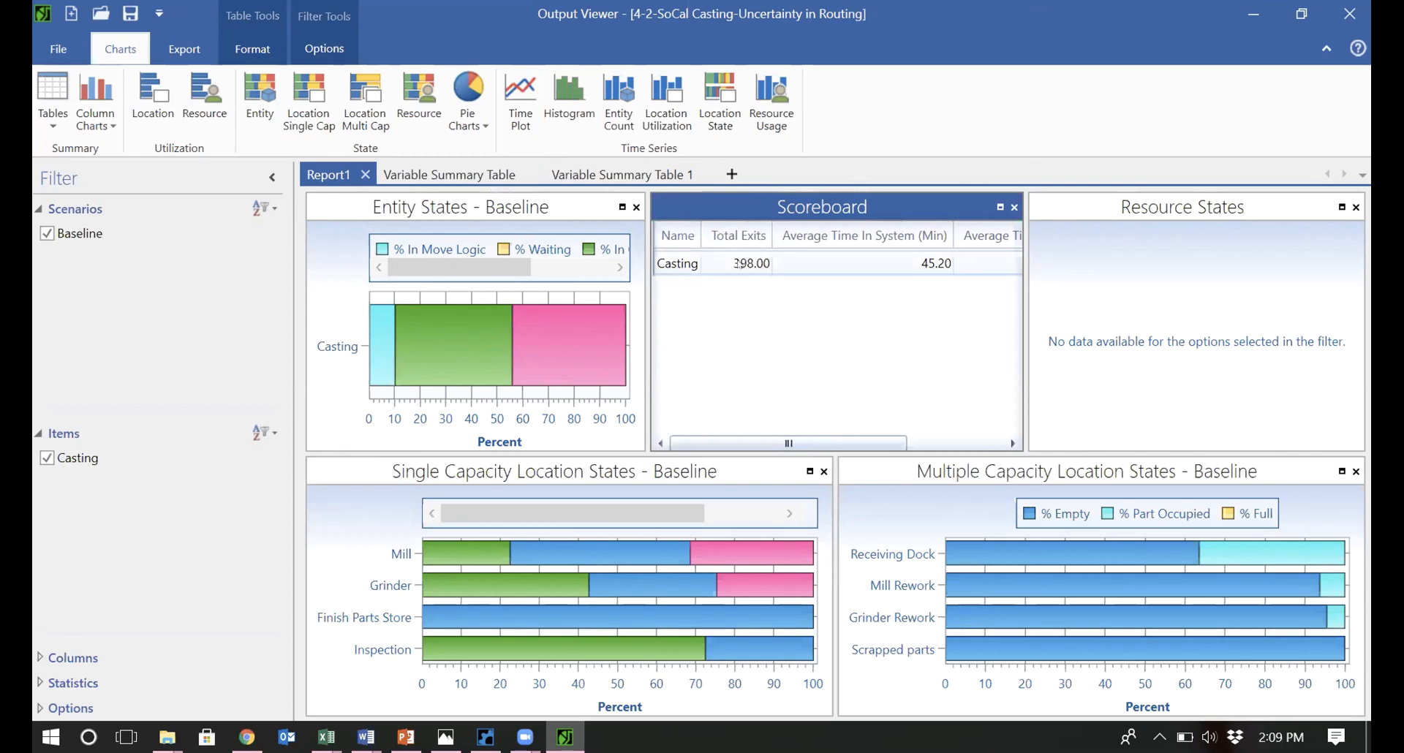
pyautogui.click(622, 174)
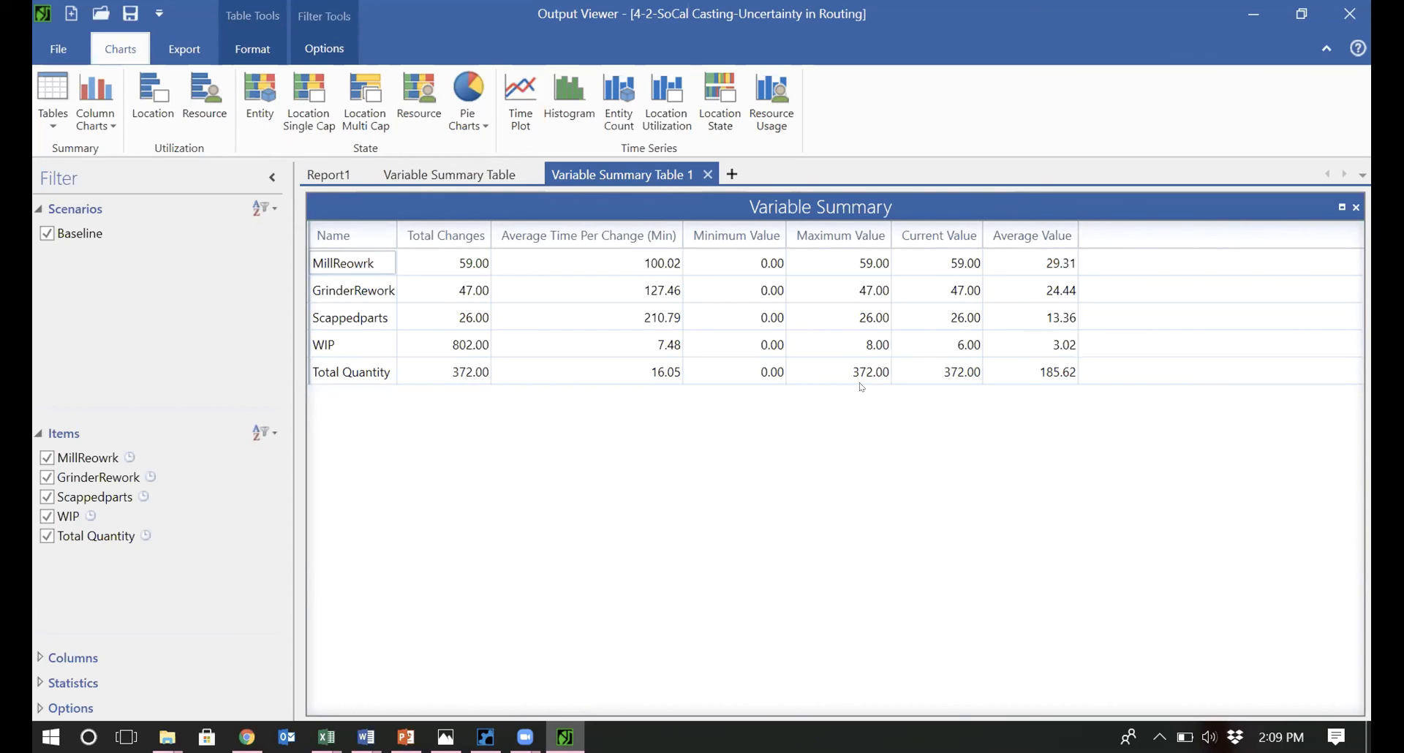
pyautogui.click(328, 176)
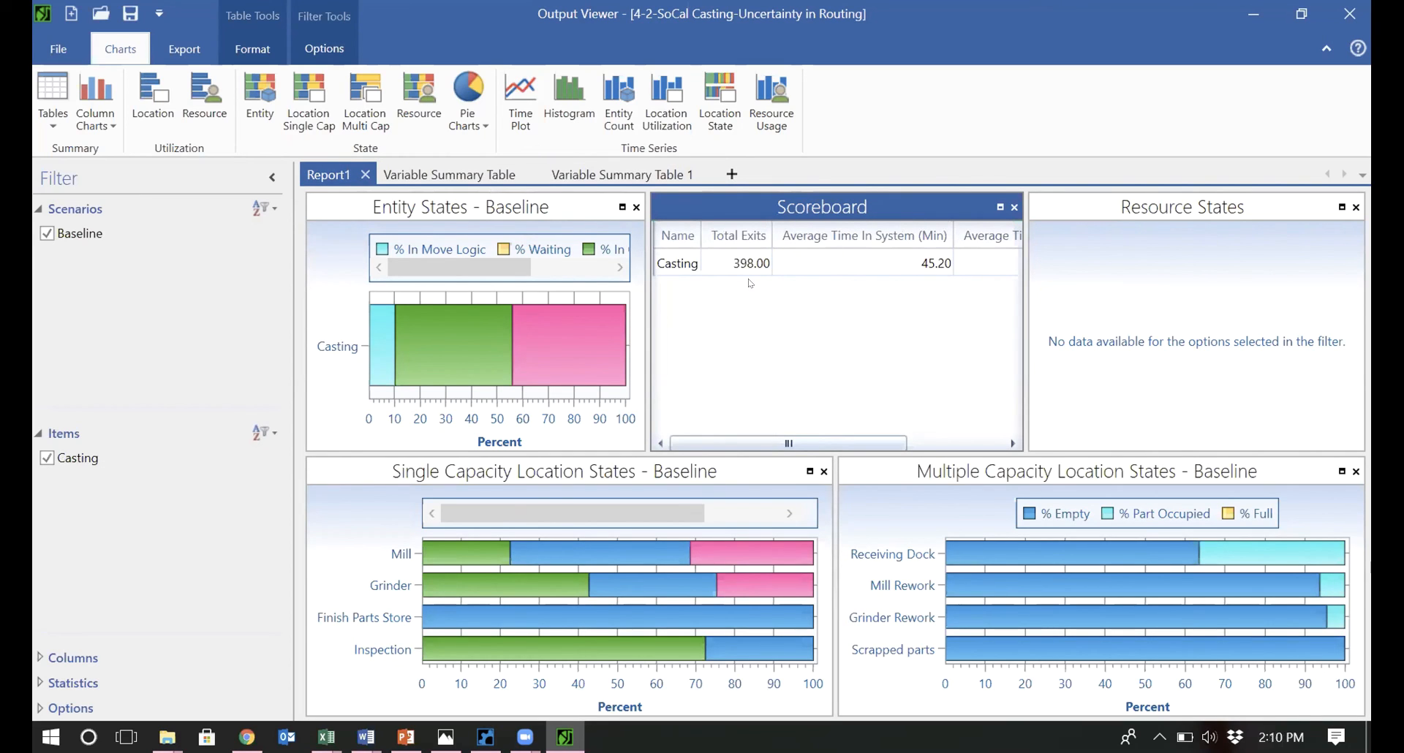
pyautogui.click(622, 174)
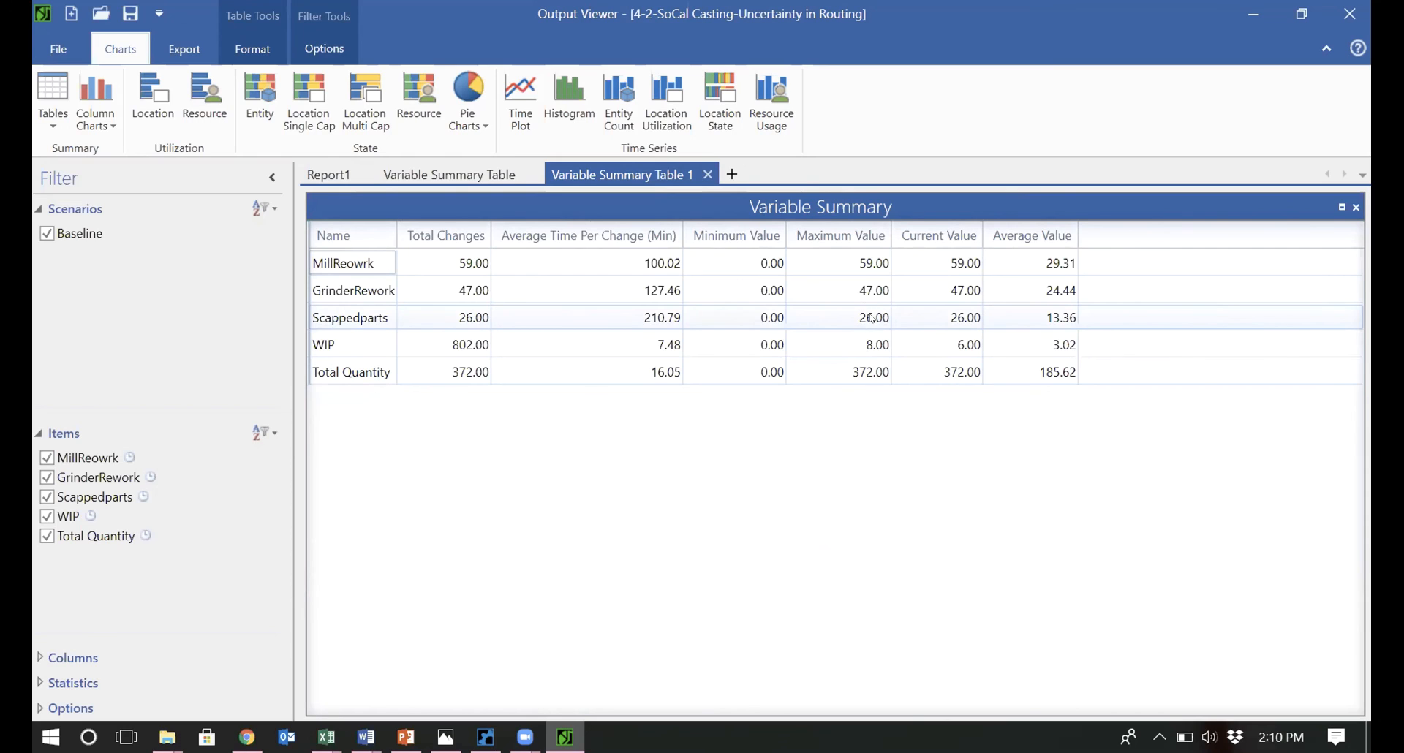
pyautogui.click(329, 174)
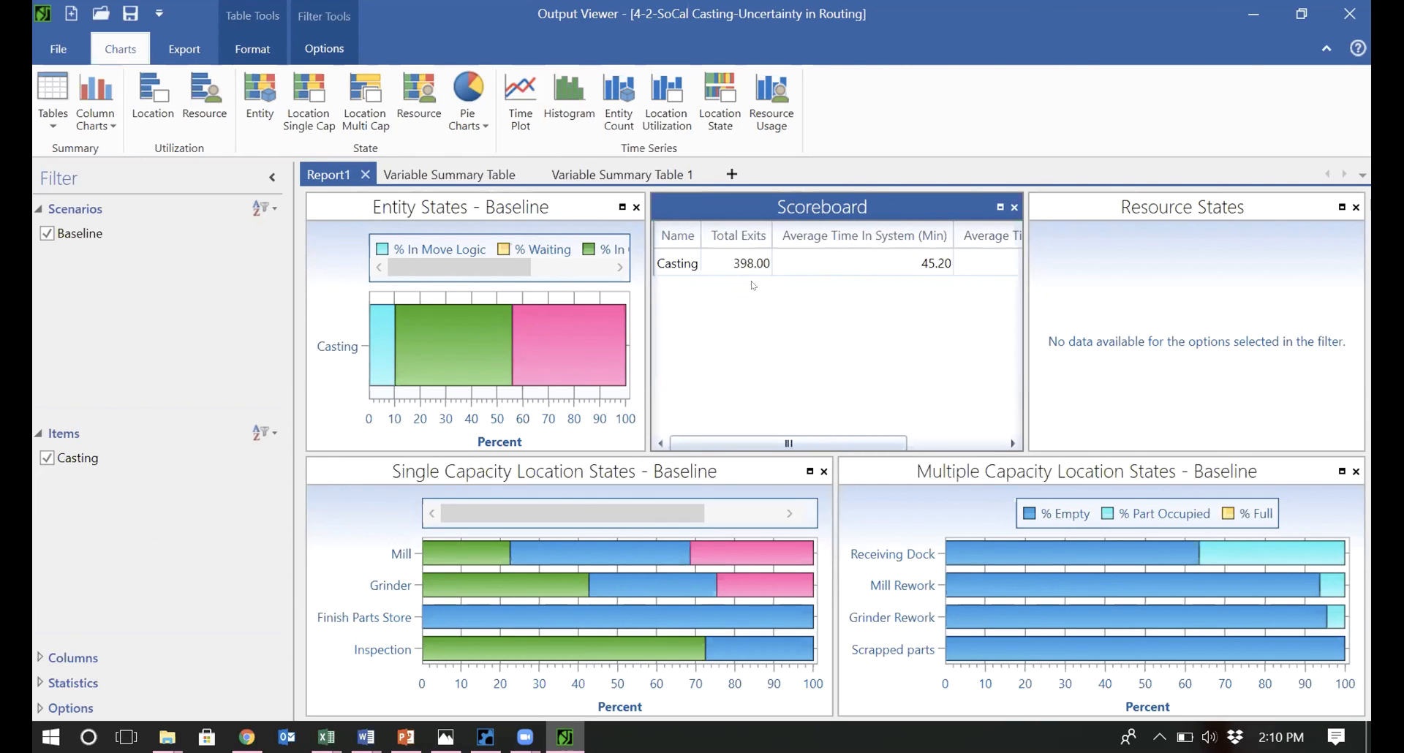